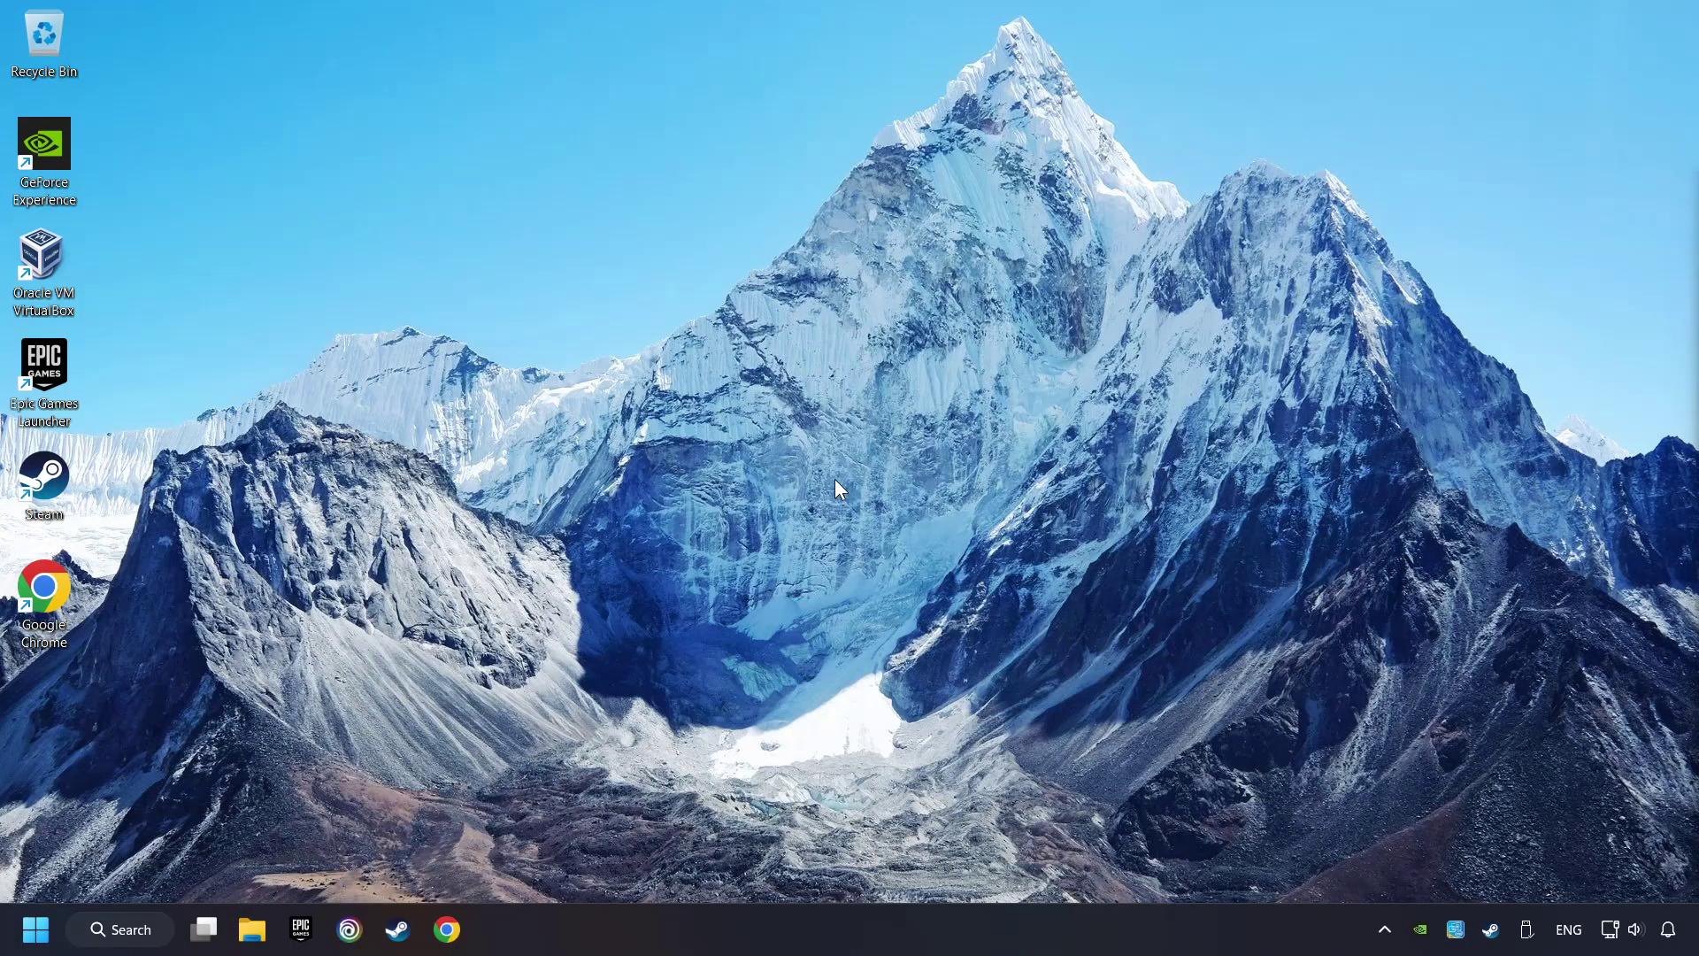
- Search 'device manager' from the taskbar and open the Device Manager result
{"action": "left_click", "coordinate": [120, 929]}
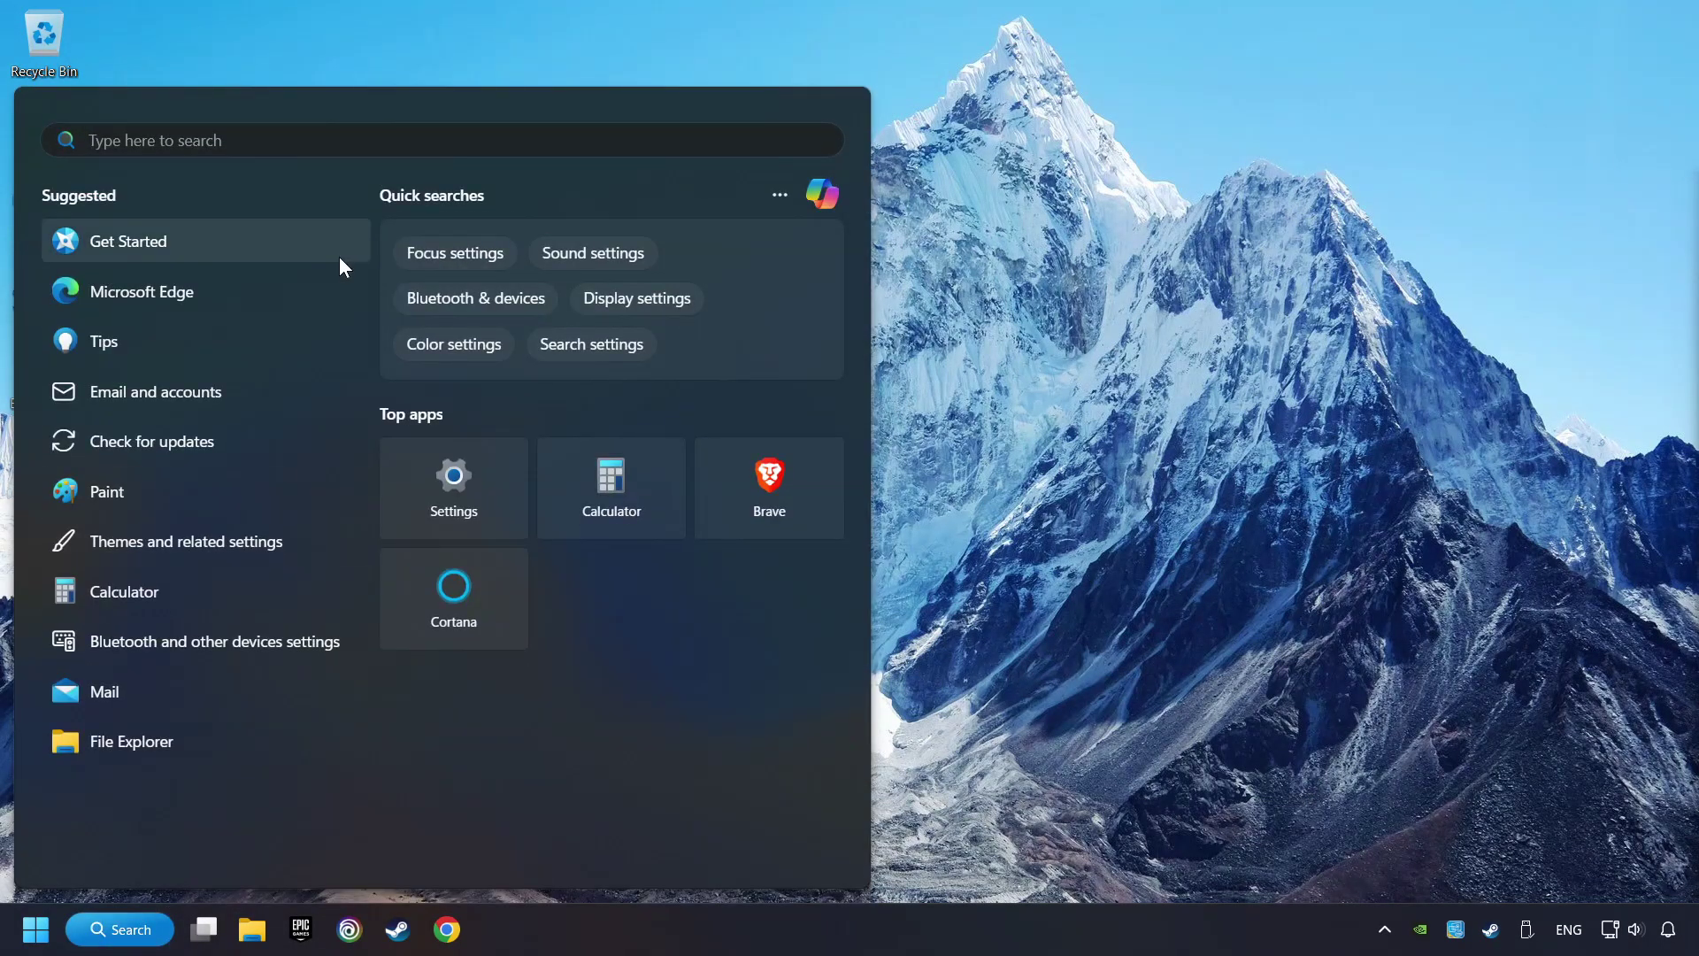
{"action": "type", "text": "device manager"}
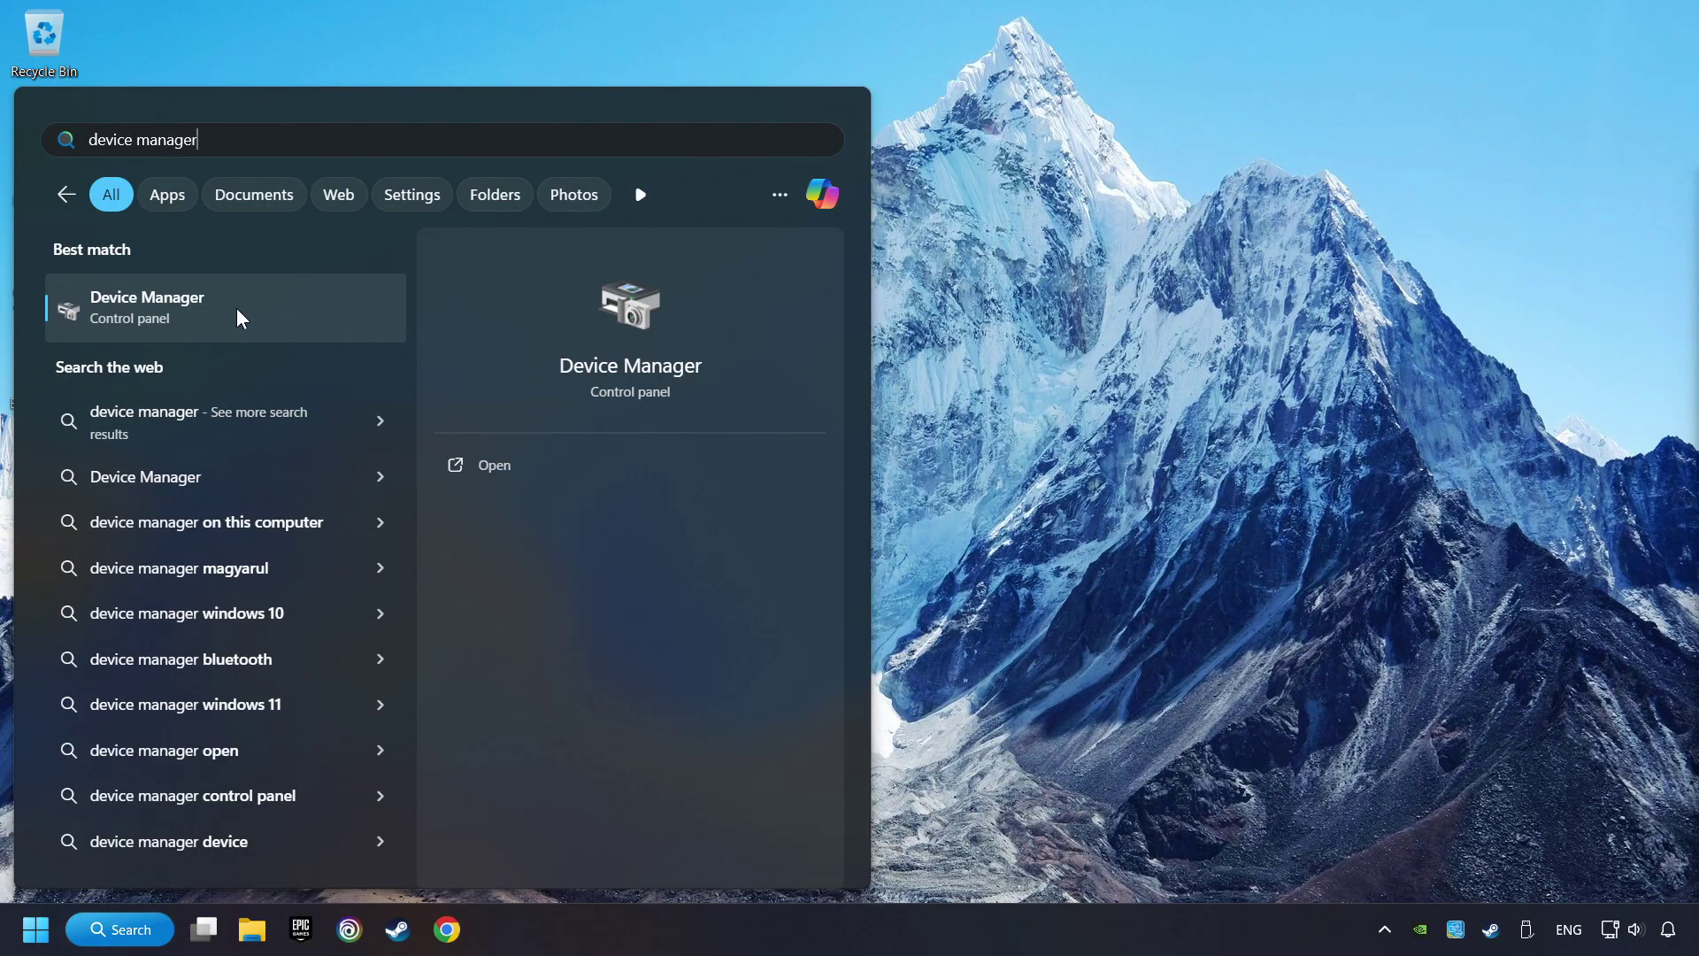
{"action": "left_click", "coordinate": [346, 310]}
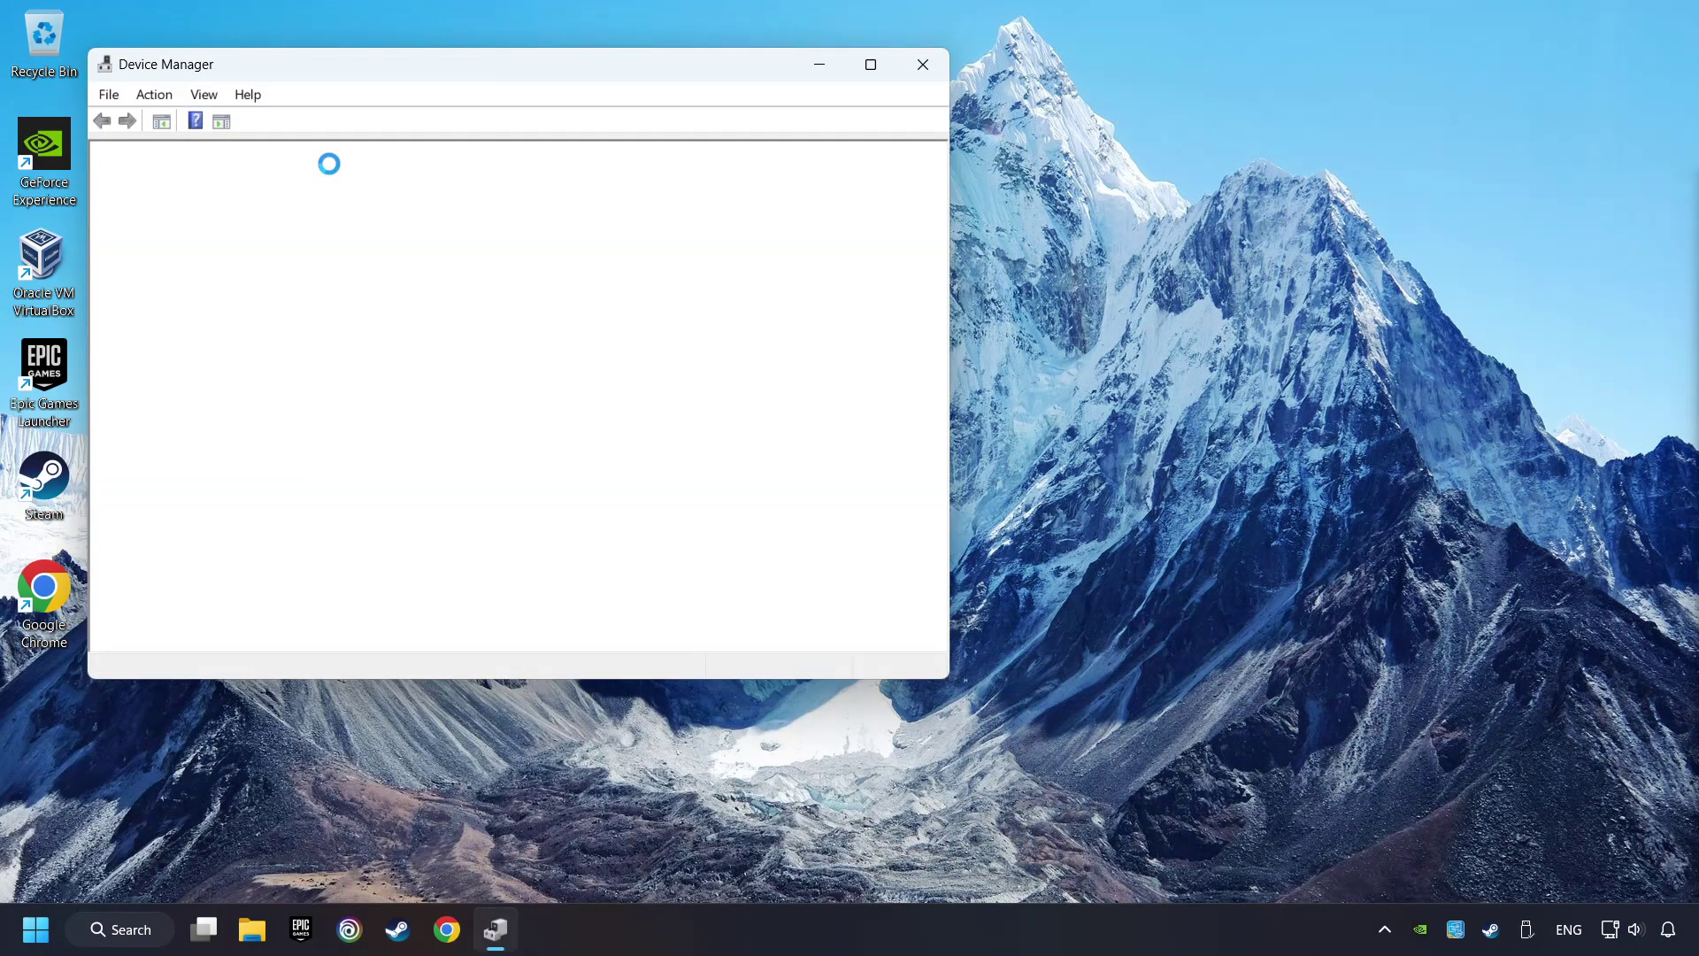
- Expand Display adapters and select the NVIDIA GeForce GTX 1050 Ti
{"action": "left_click_drag", "start_coordinate": [334, 67], "coordinate": [643, 160]}
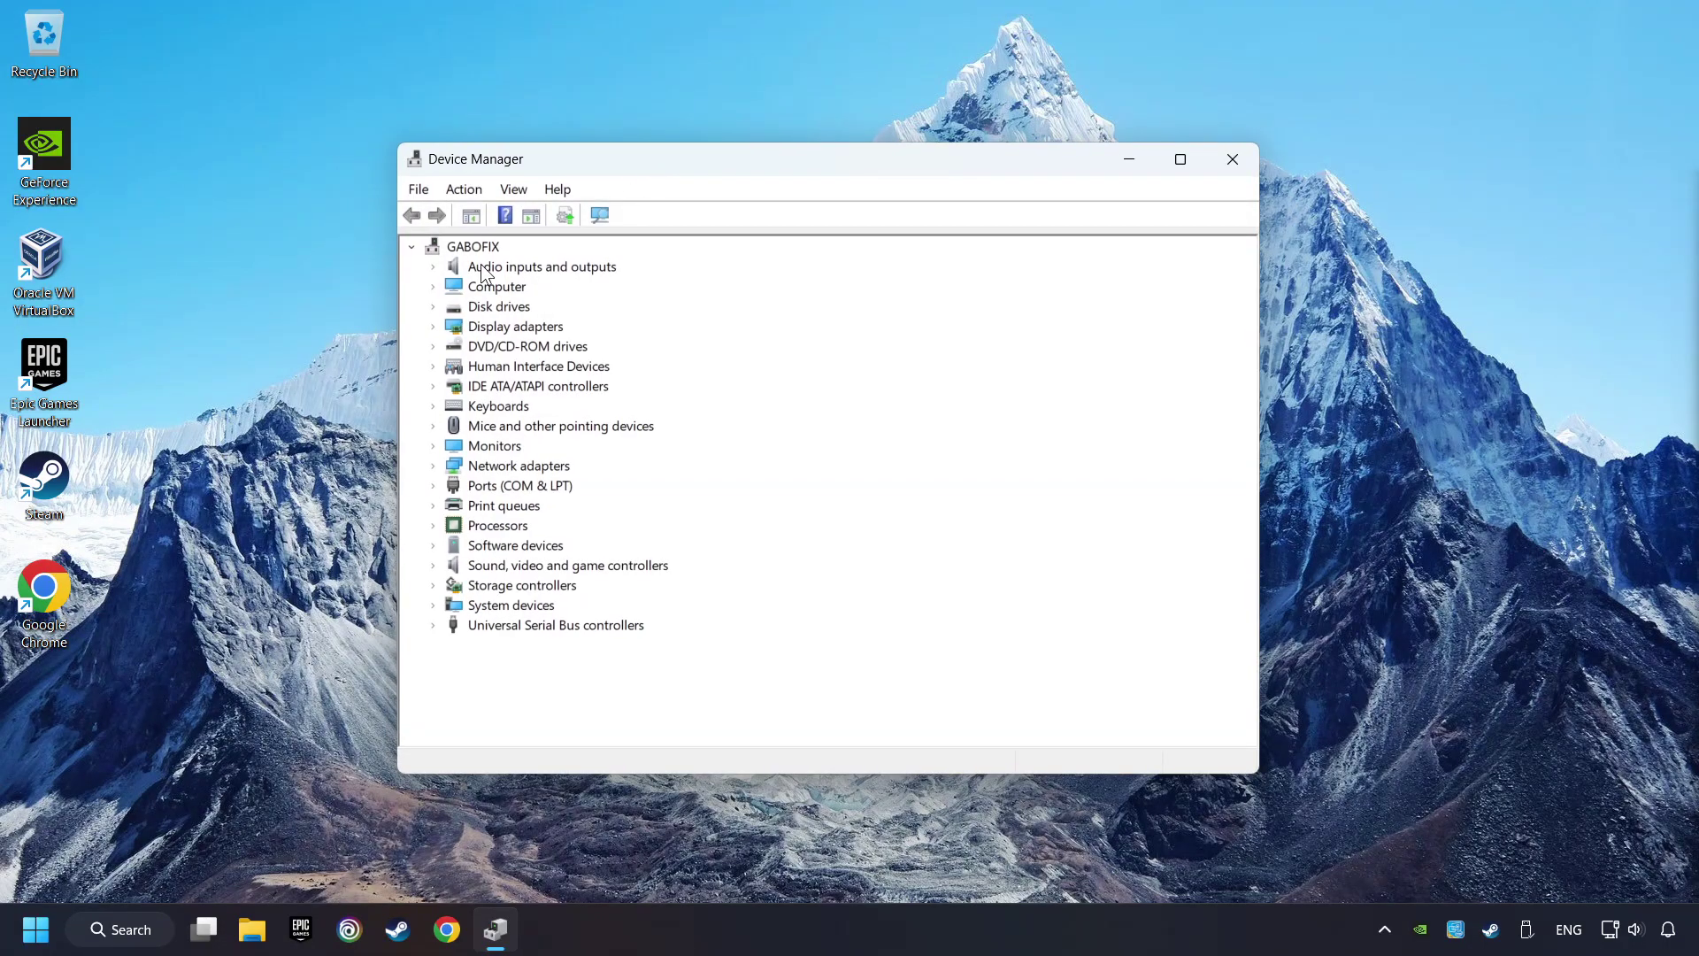
{"action": "left_click", "coordinate": [516, 326]}
{"action": "left_click", "coordinate": [433, 326]}
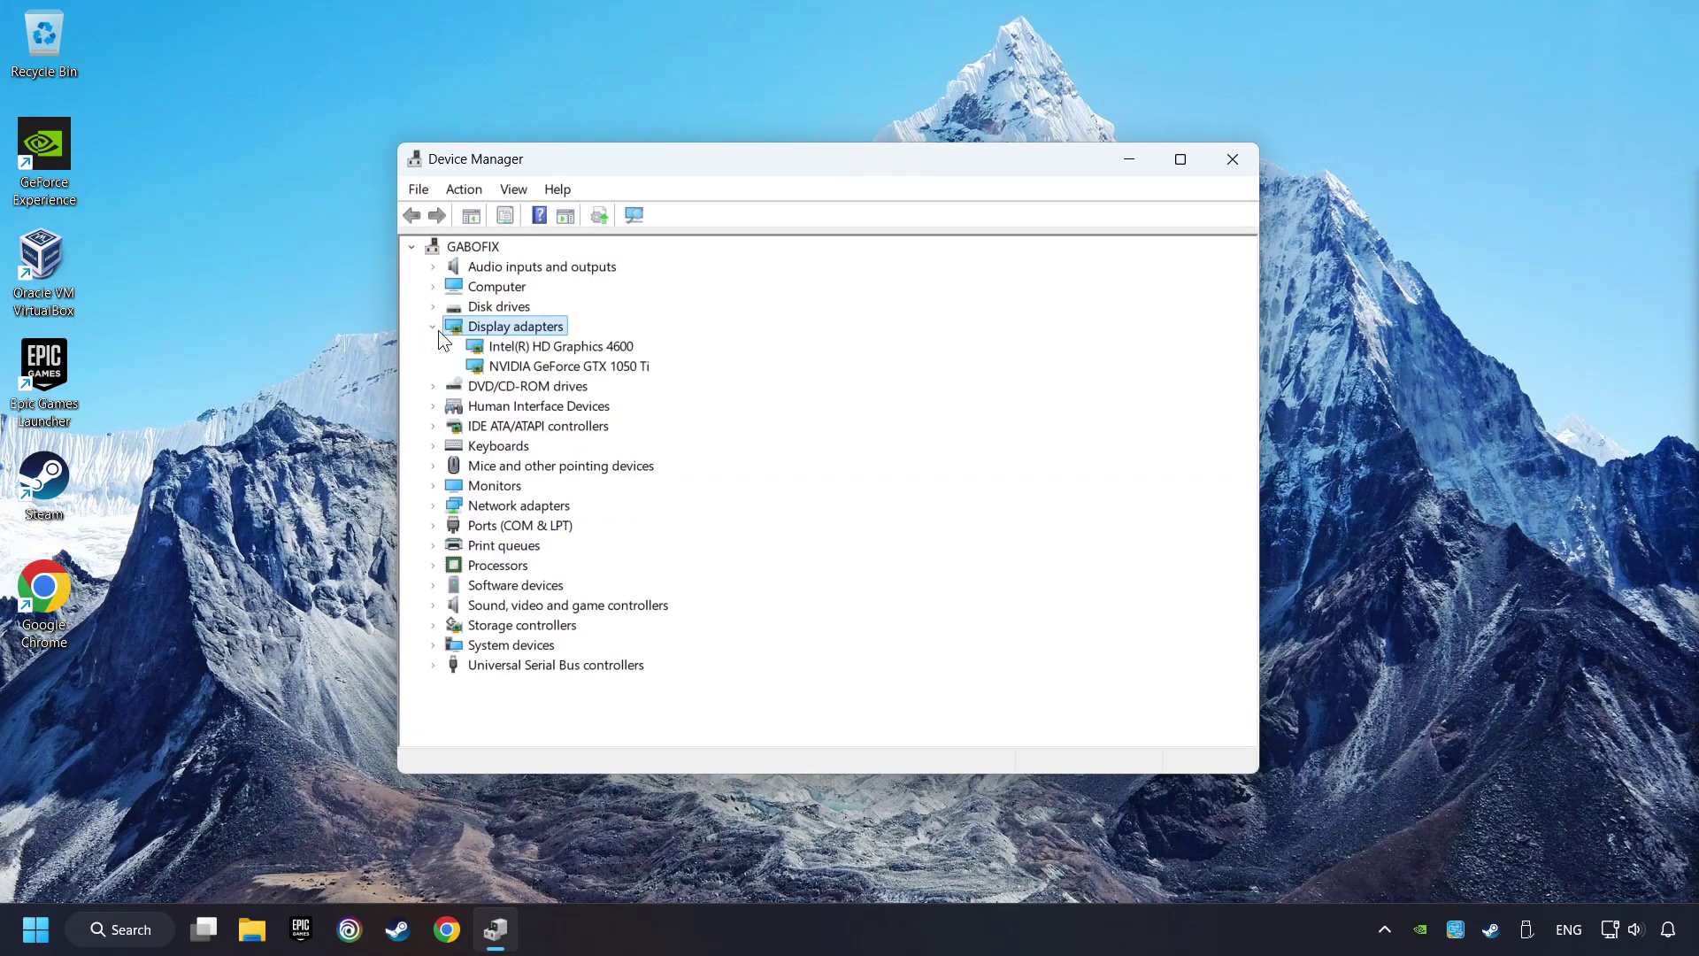
{"action": "left_click", "coordinate": [490, 367]}
- Auto-search for a GTX 1050 Ti driver, confirm it is current, and close Device Manager
{"action": "right_click", "coordinate": [593, 369]}
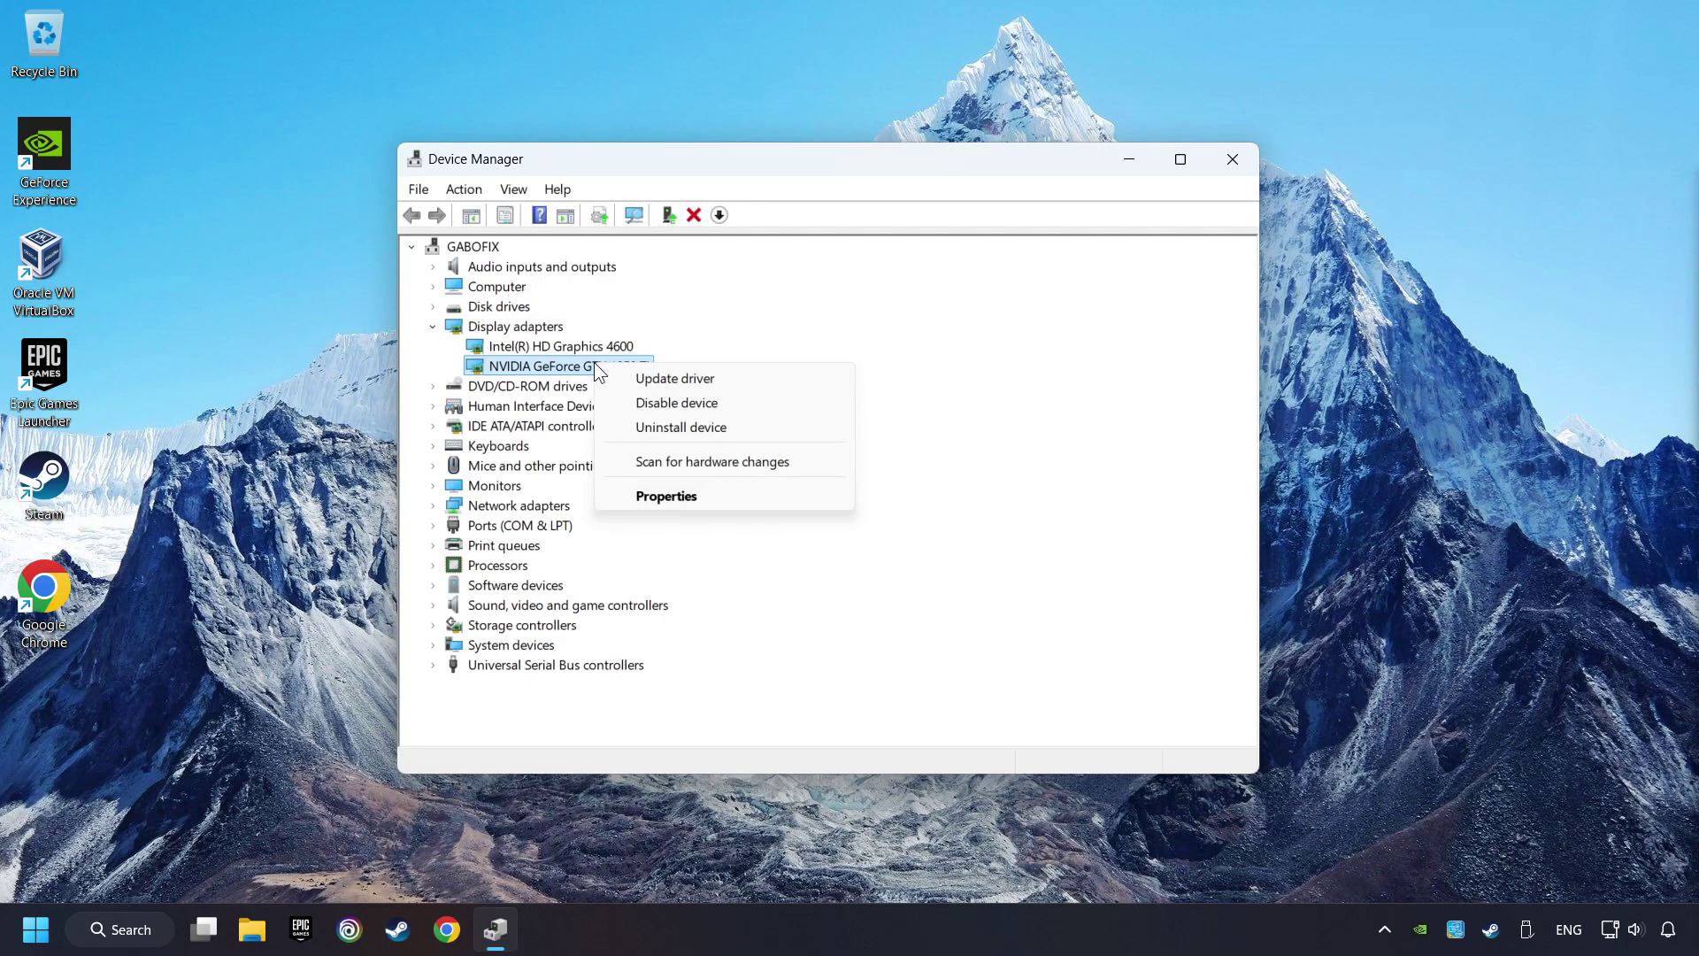
{"action": "left_click", "coordinate": [785, 376]}
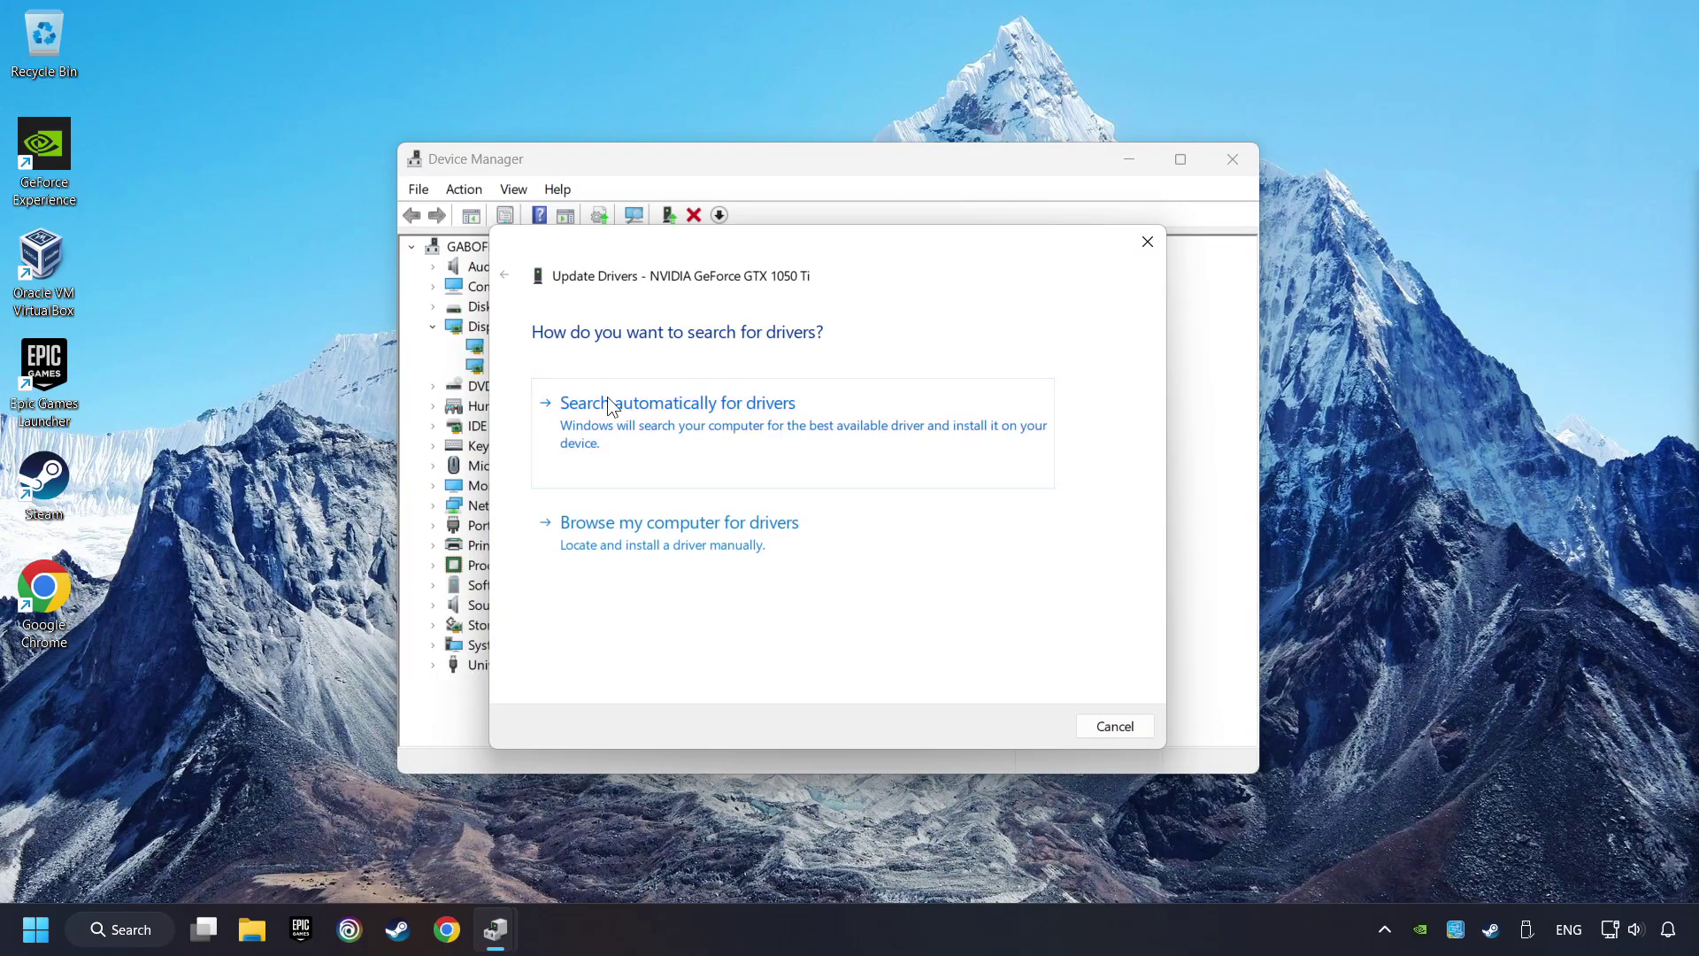
{"action": "left_click", "coordinate": [747, 422]}
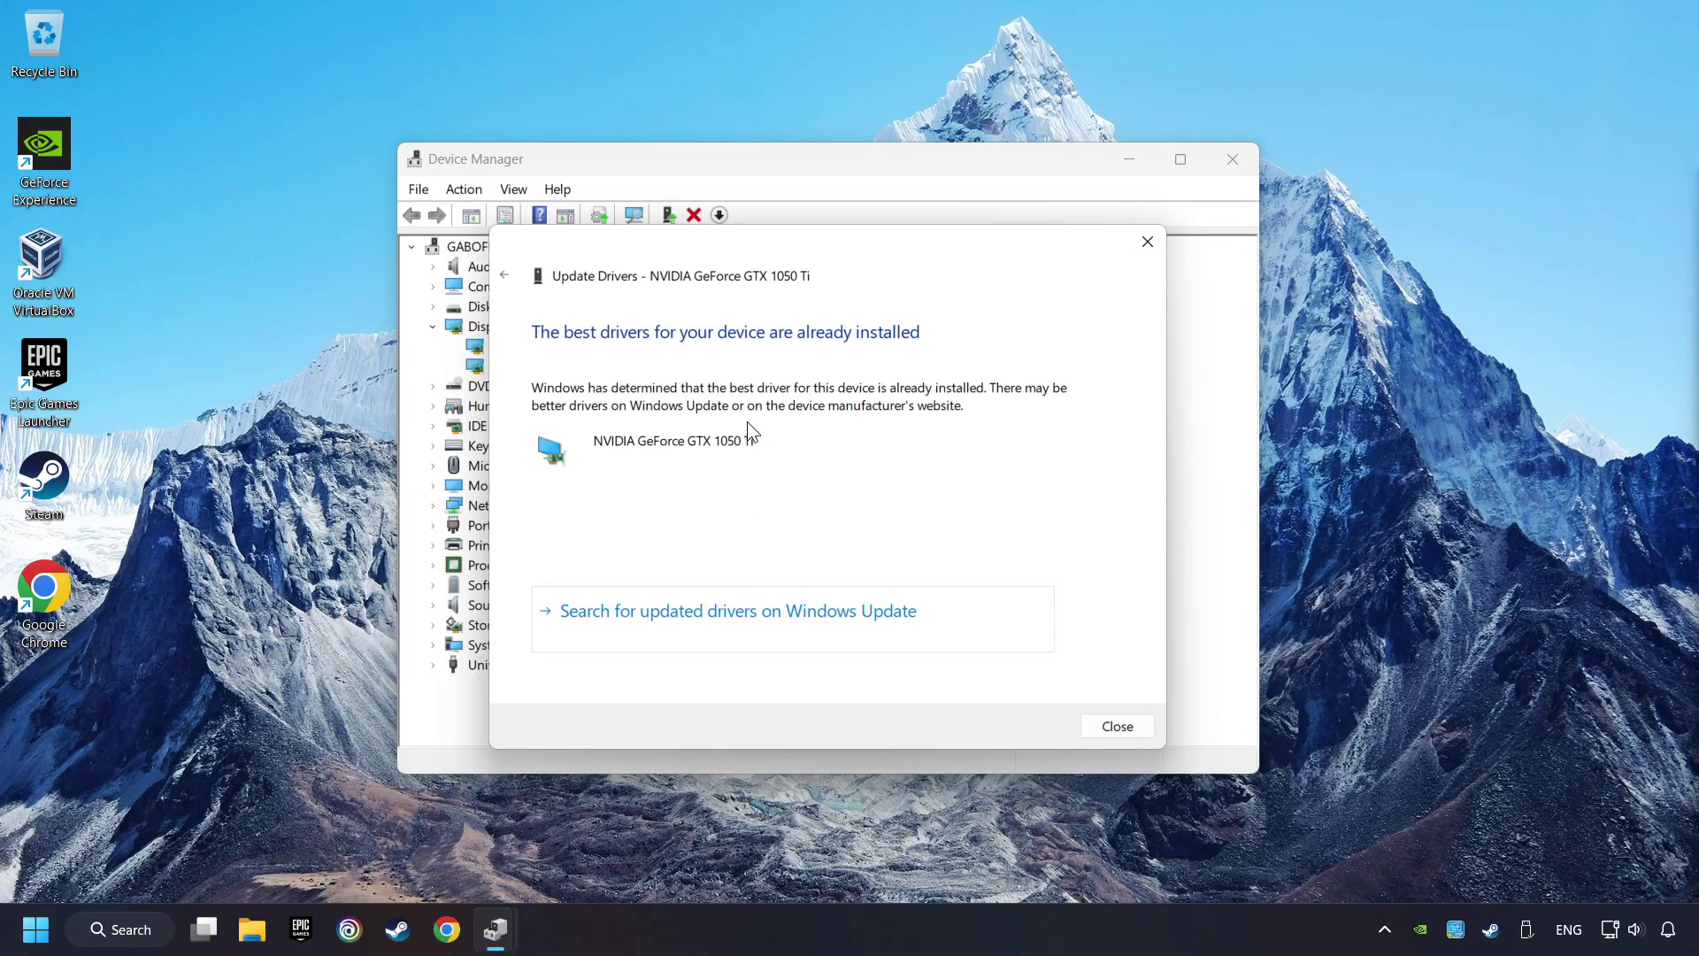
{"action": "left_click", "coordinate": [1118, 726]}
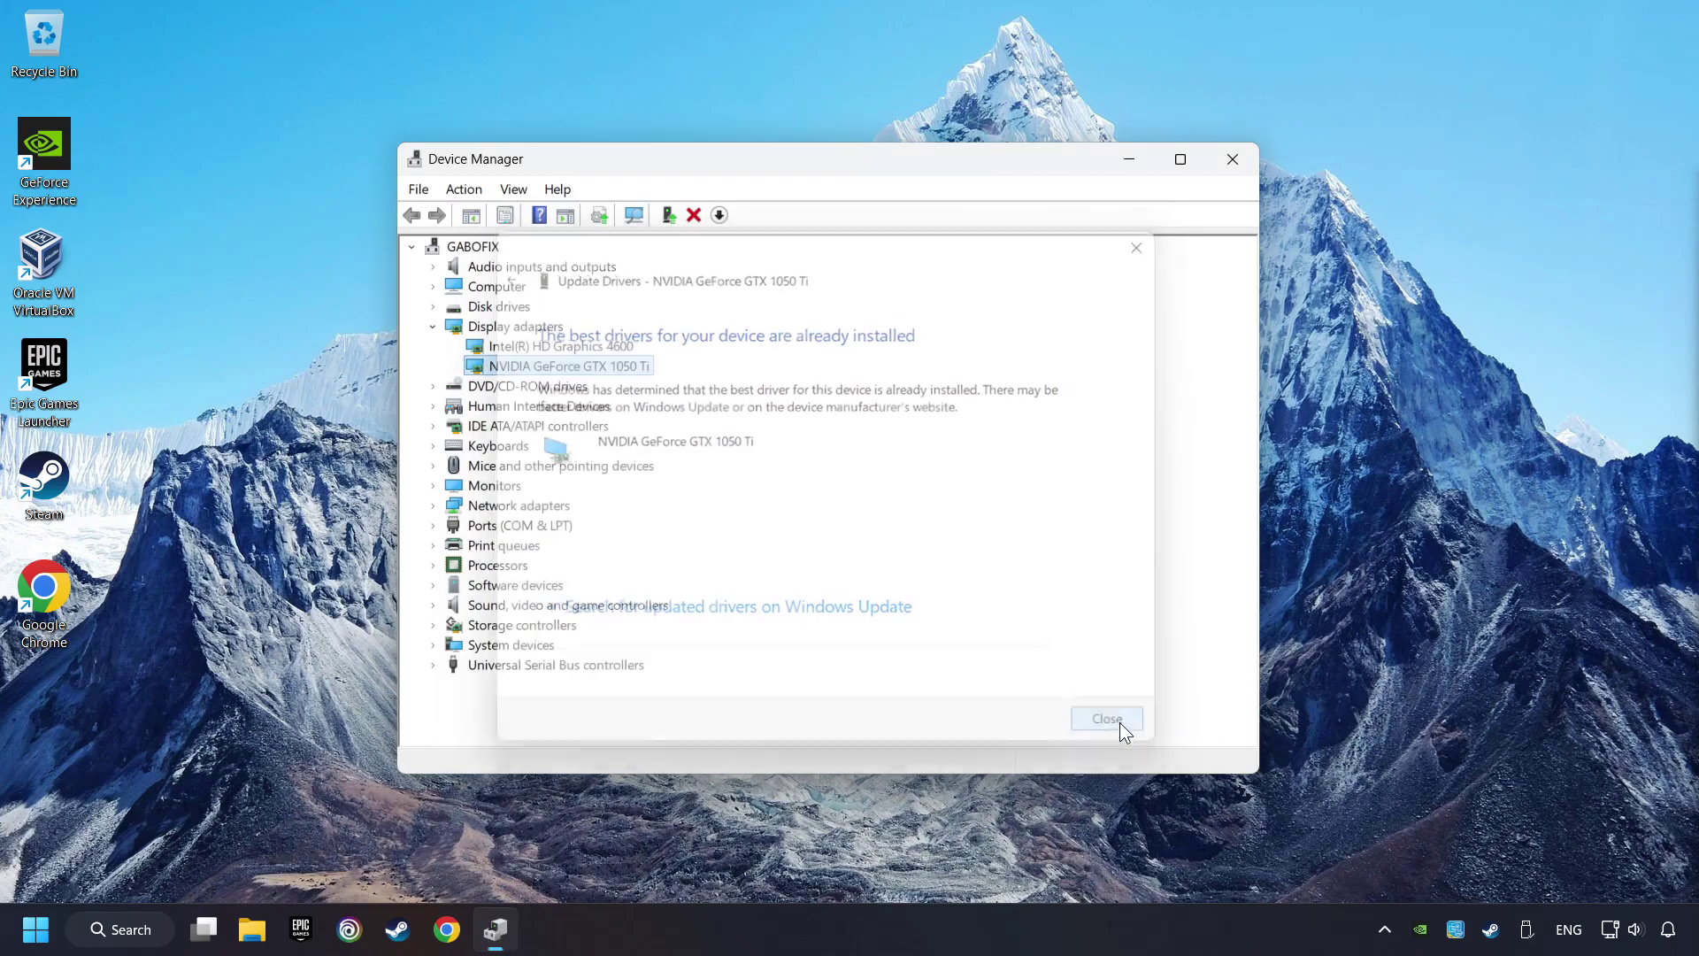
{"action": "left_click", "coordinate": [1232, 164]}
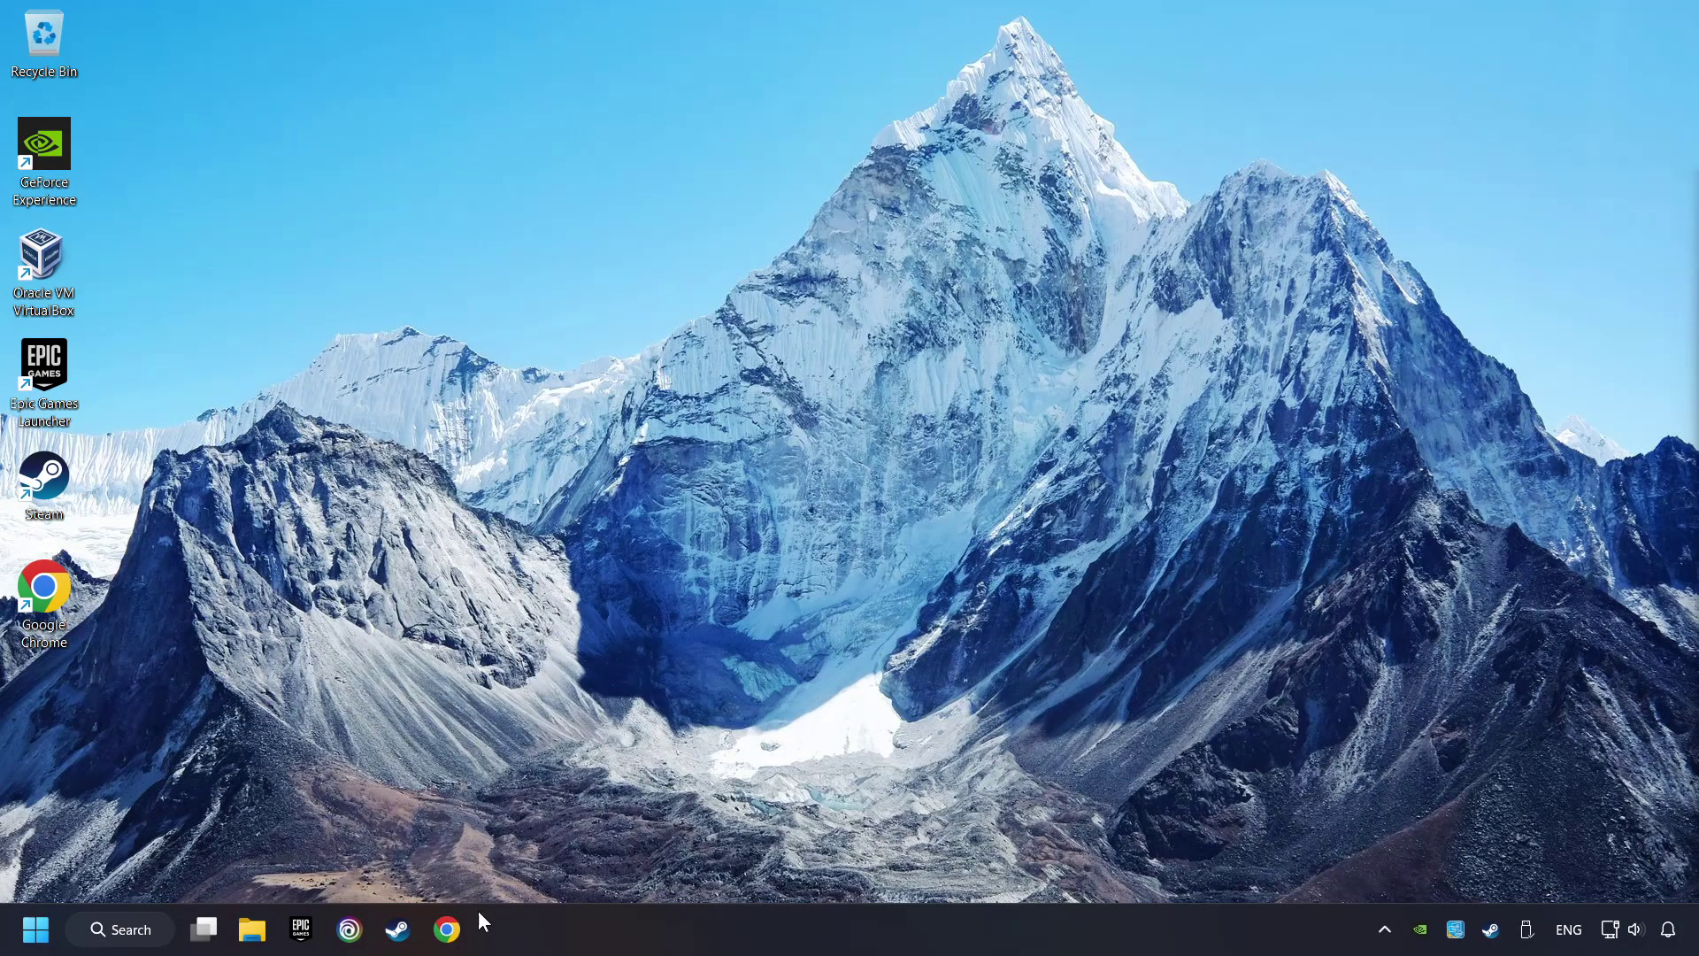
- Search Google for NVIDIA GeForce drivers in Chrome and open the Official GeForce Drivers page
{"action": "left_click", "coordinate": [447, 929]}
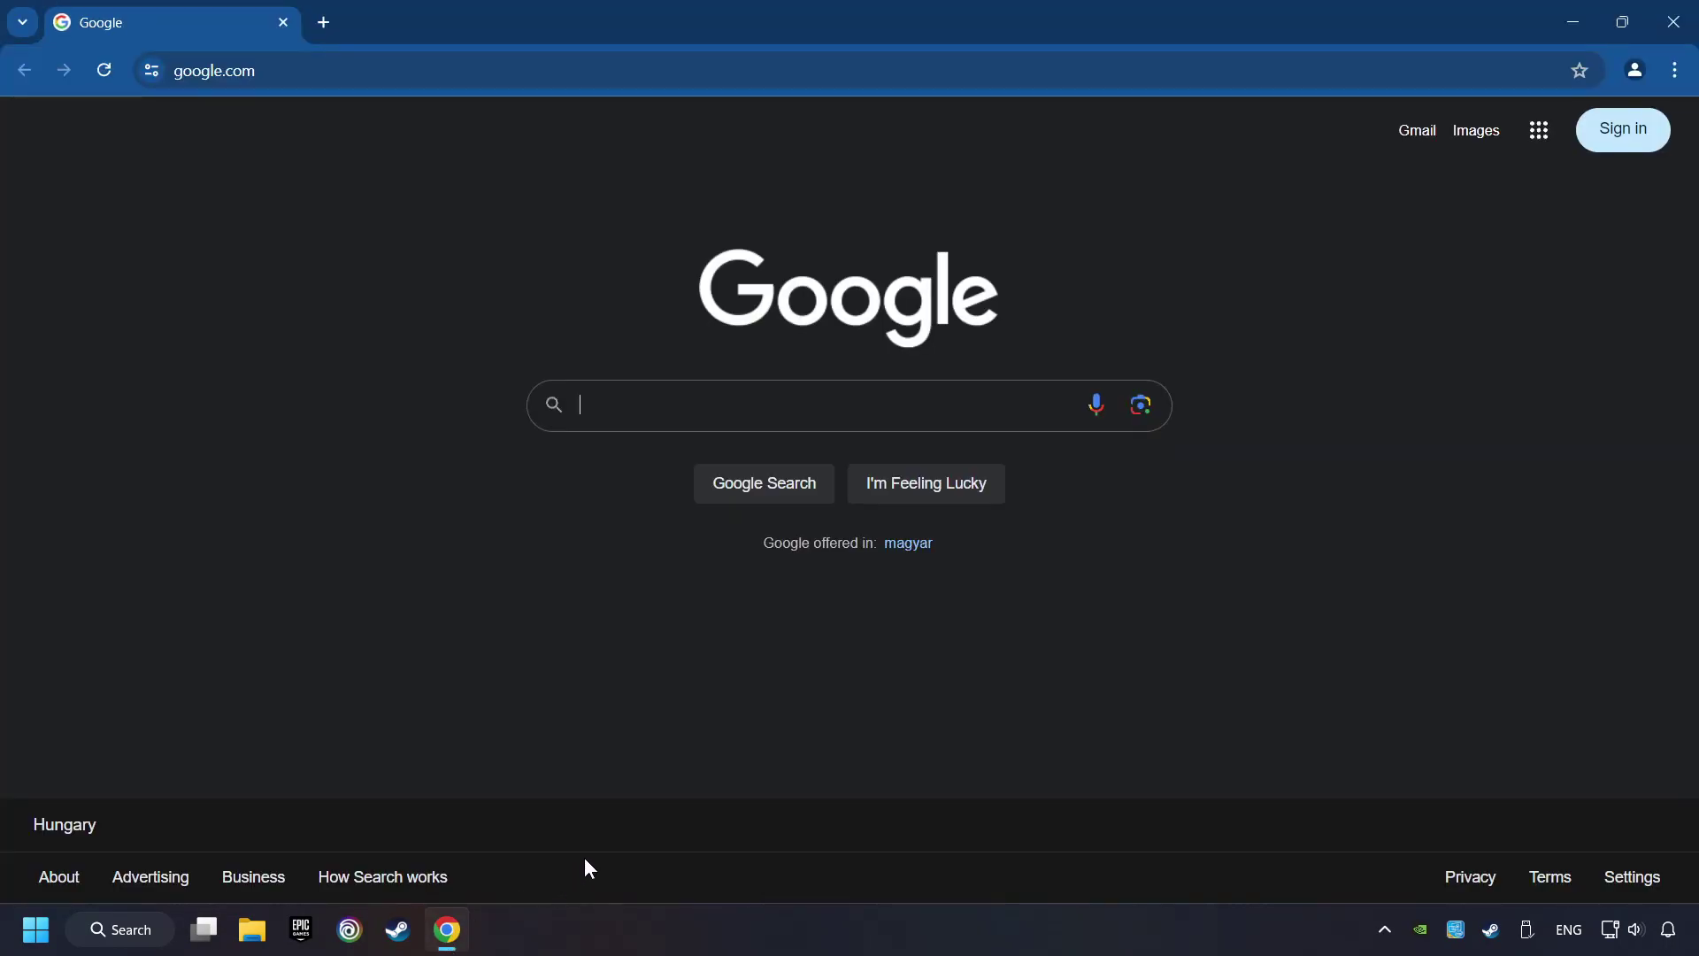
{"action": "type", "text": "nvid"}
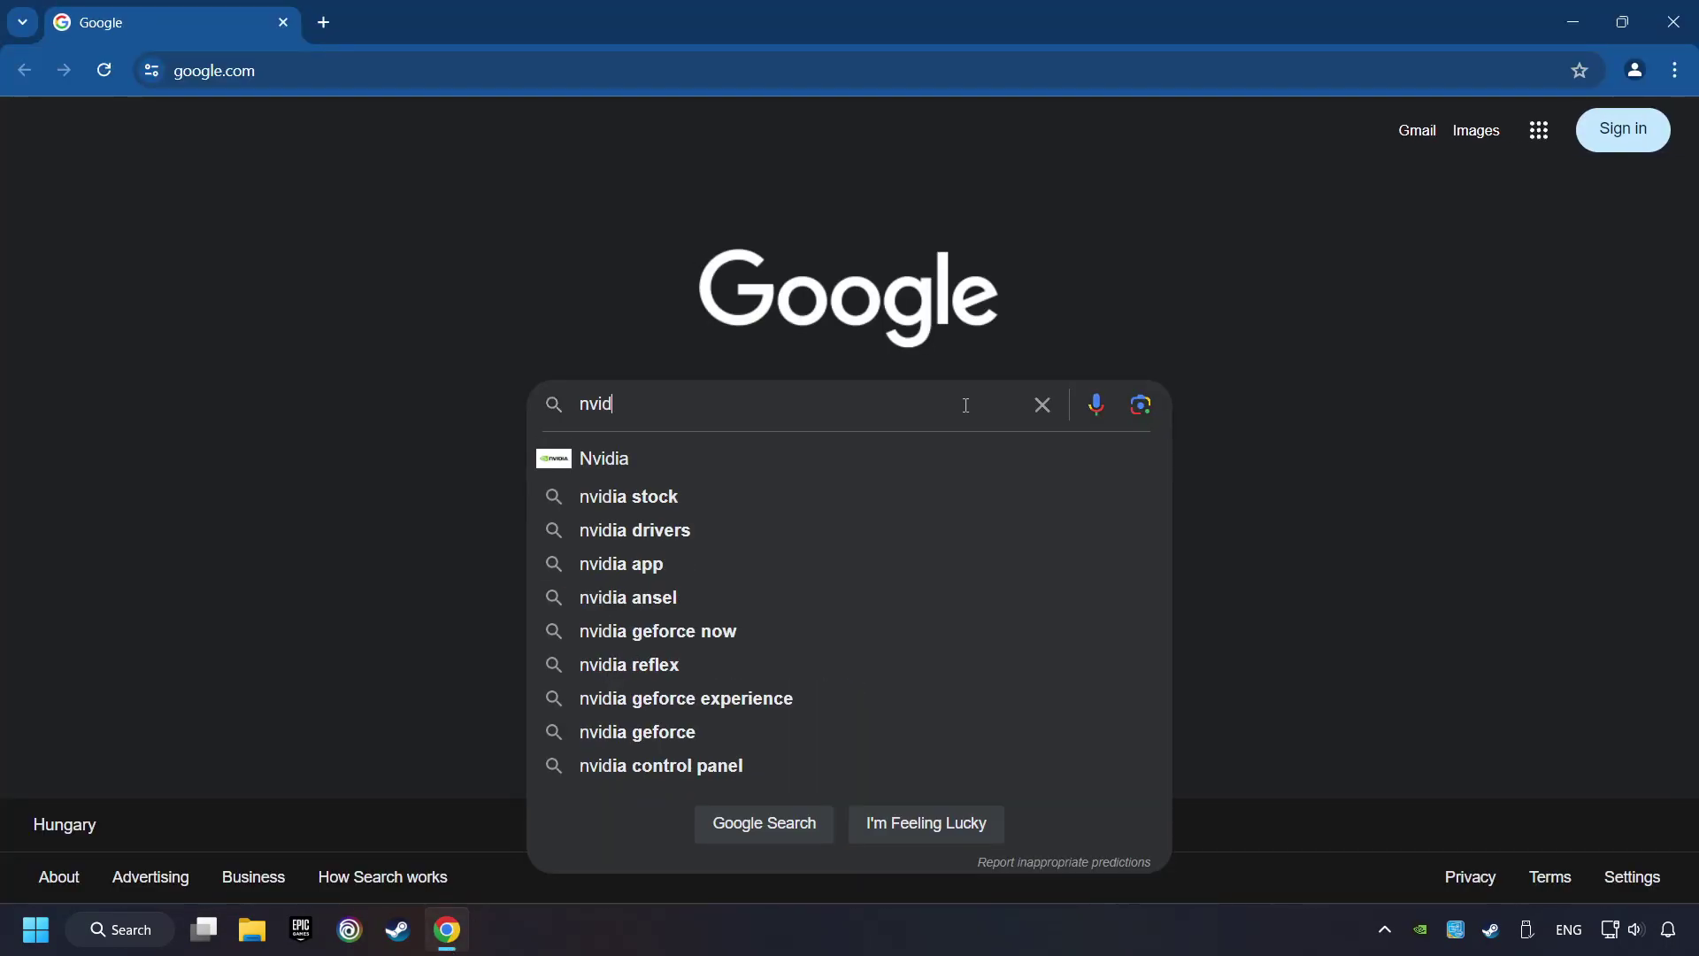
{"action": "type", "text": "ia geforce d"}
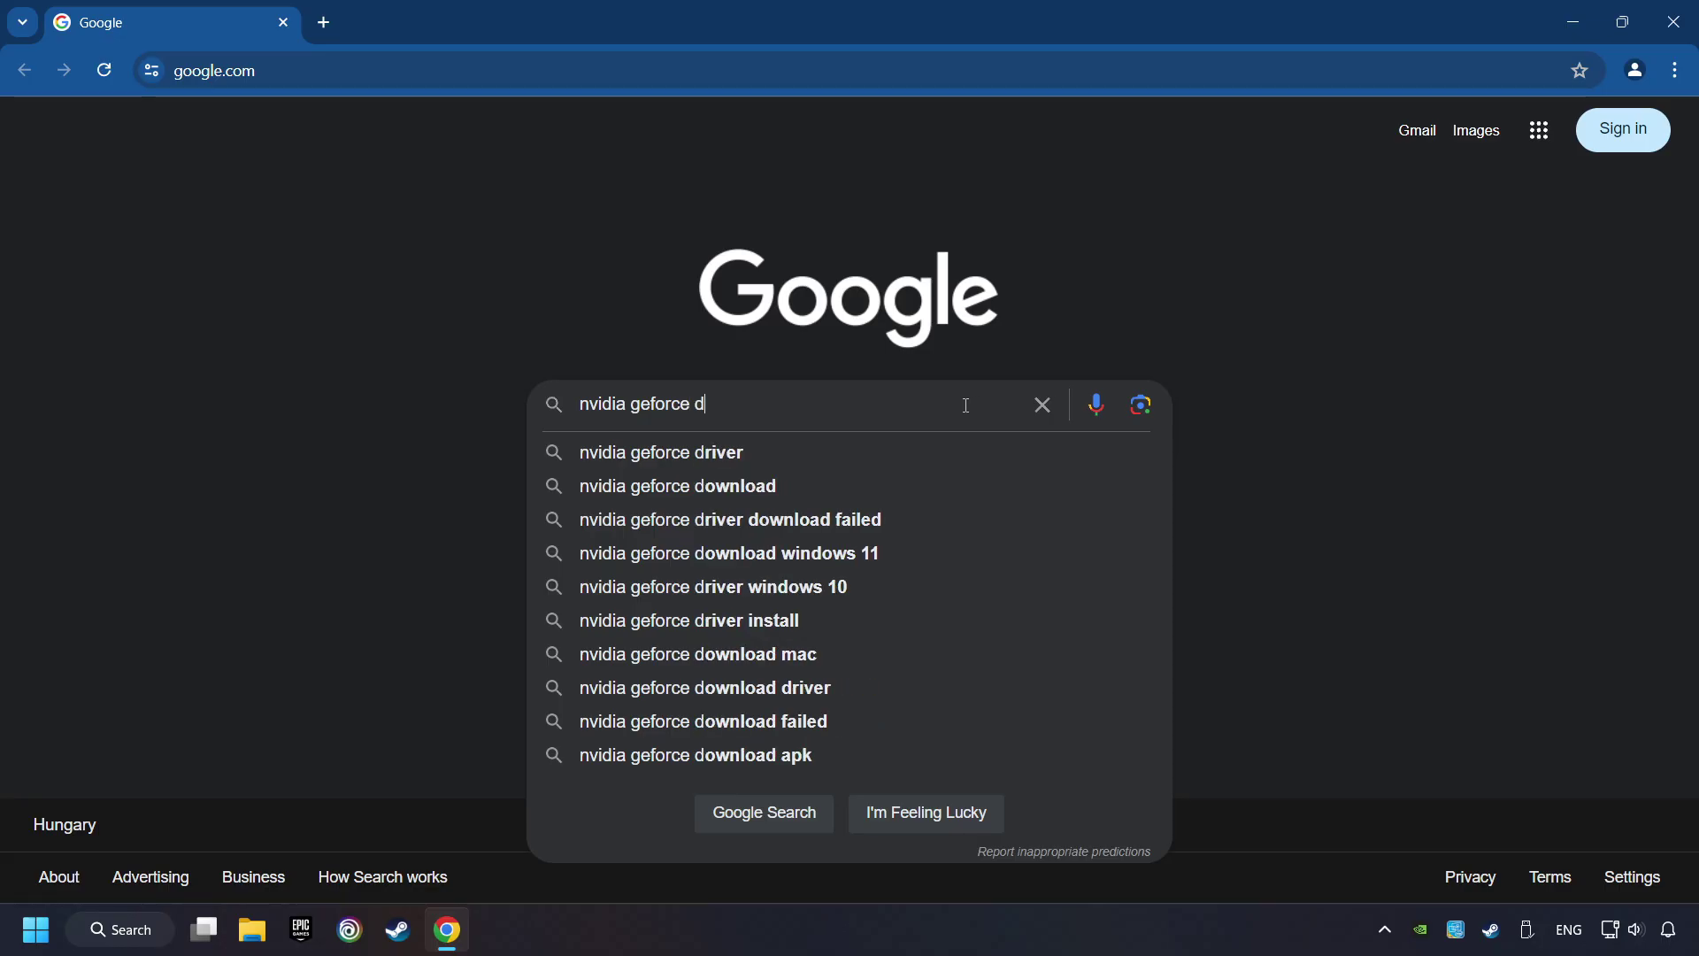
{"action": "type", "text": "river download"}
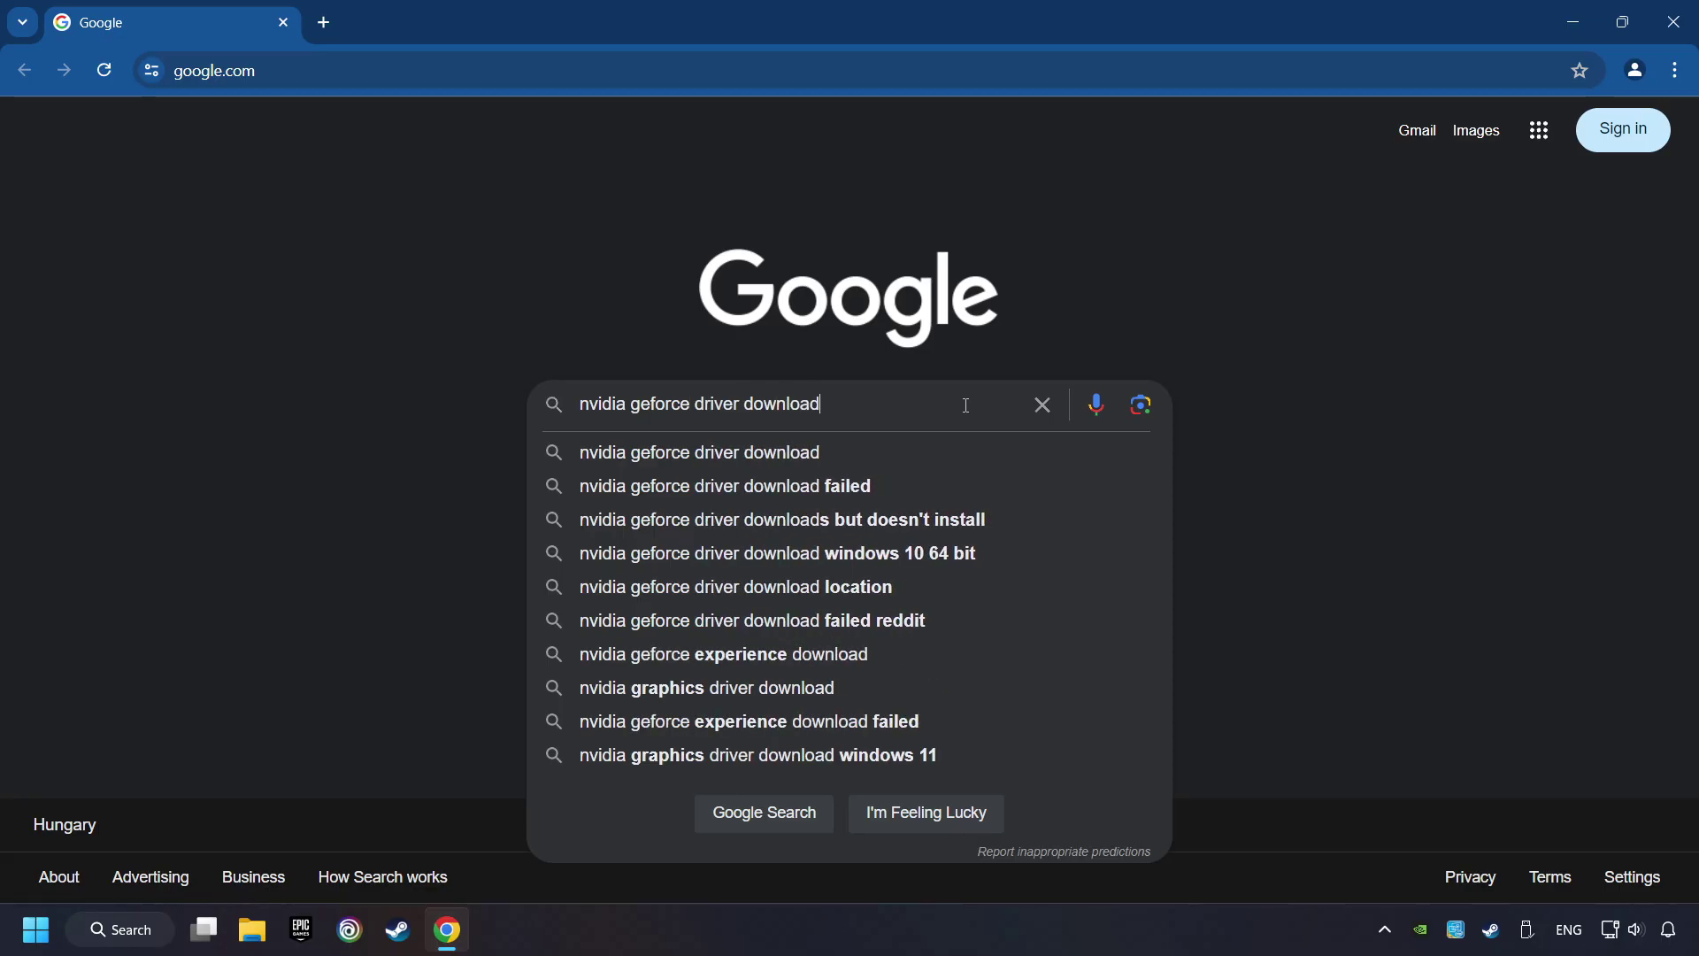
{"action": "key", "text": "Return"}
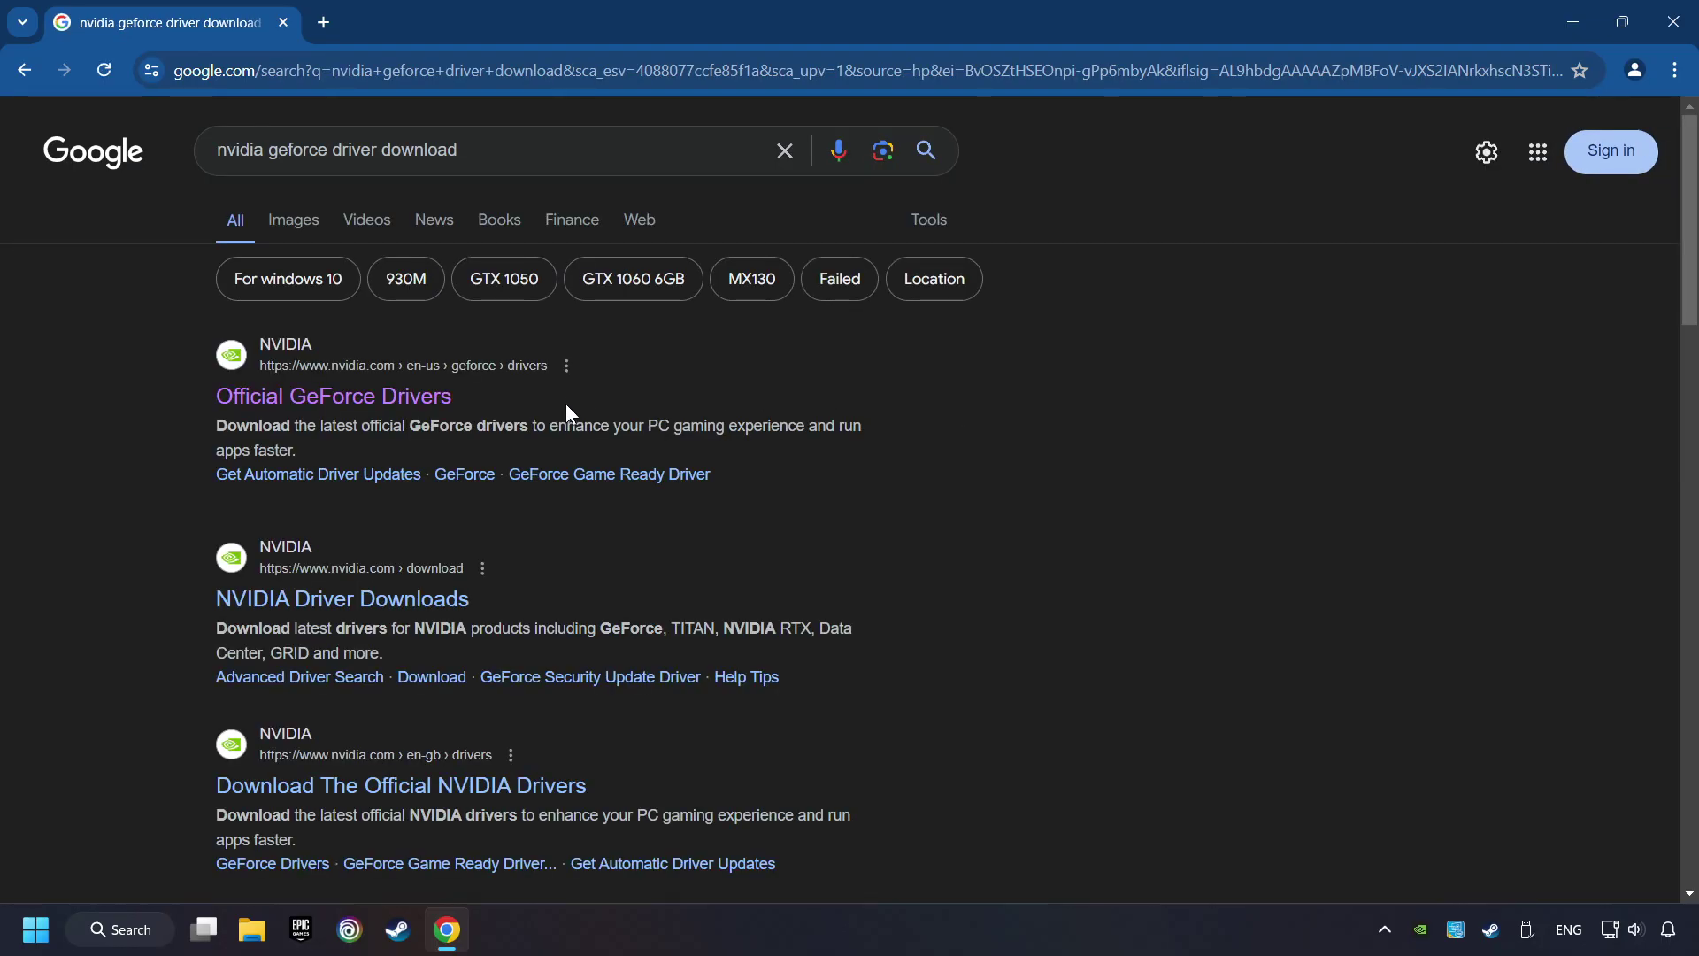
{"action": "left_click", "coordinate": [360, 399]}
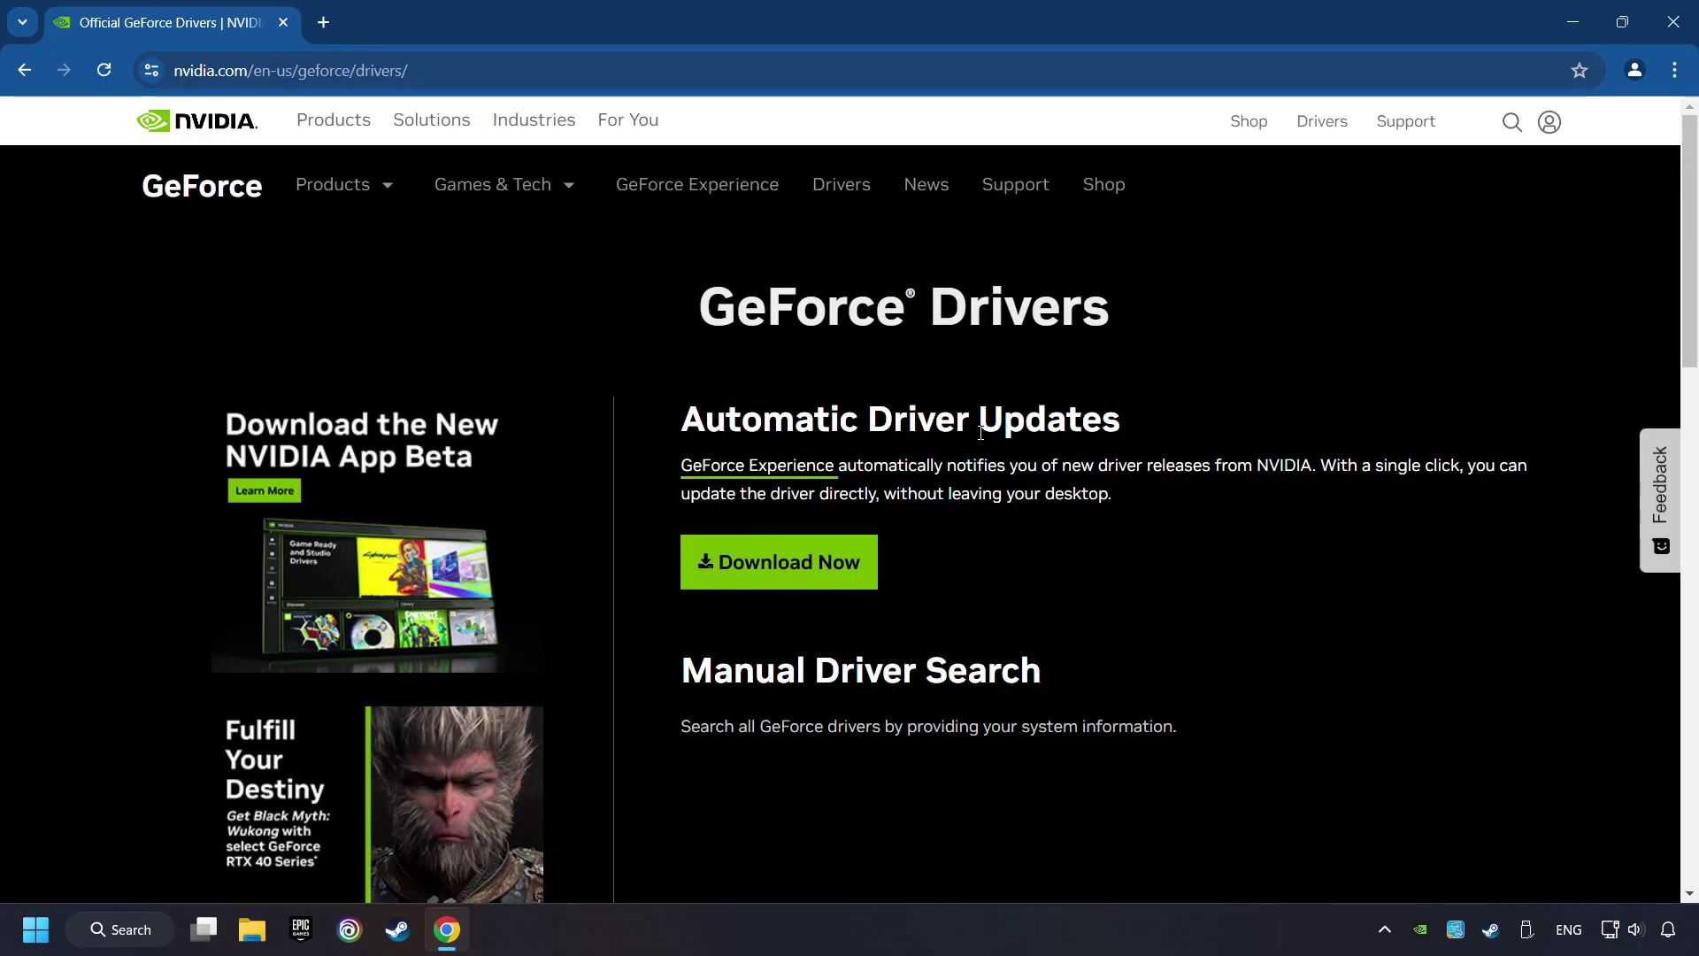
- Download the GeForce Experience installer, launch it from Downloads, and close Chrome
{"action": "left_click", "coordinate": [801, 575]}
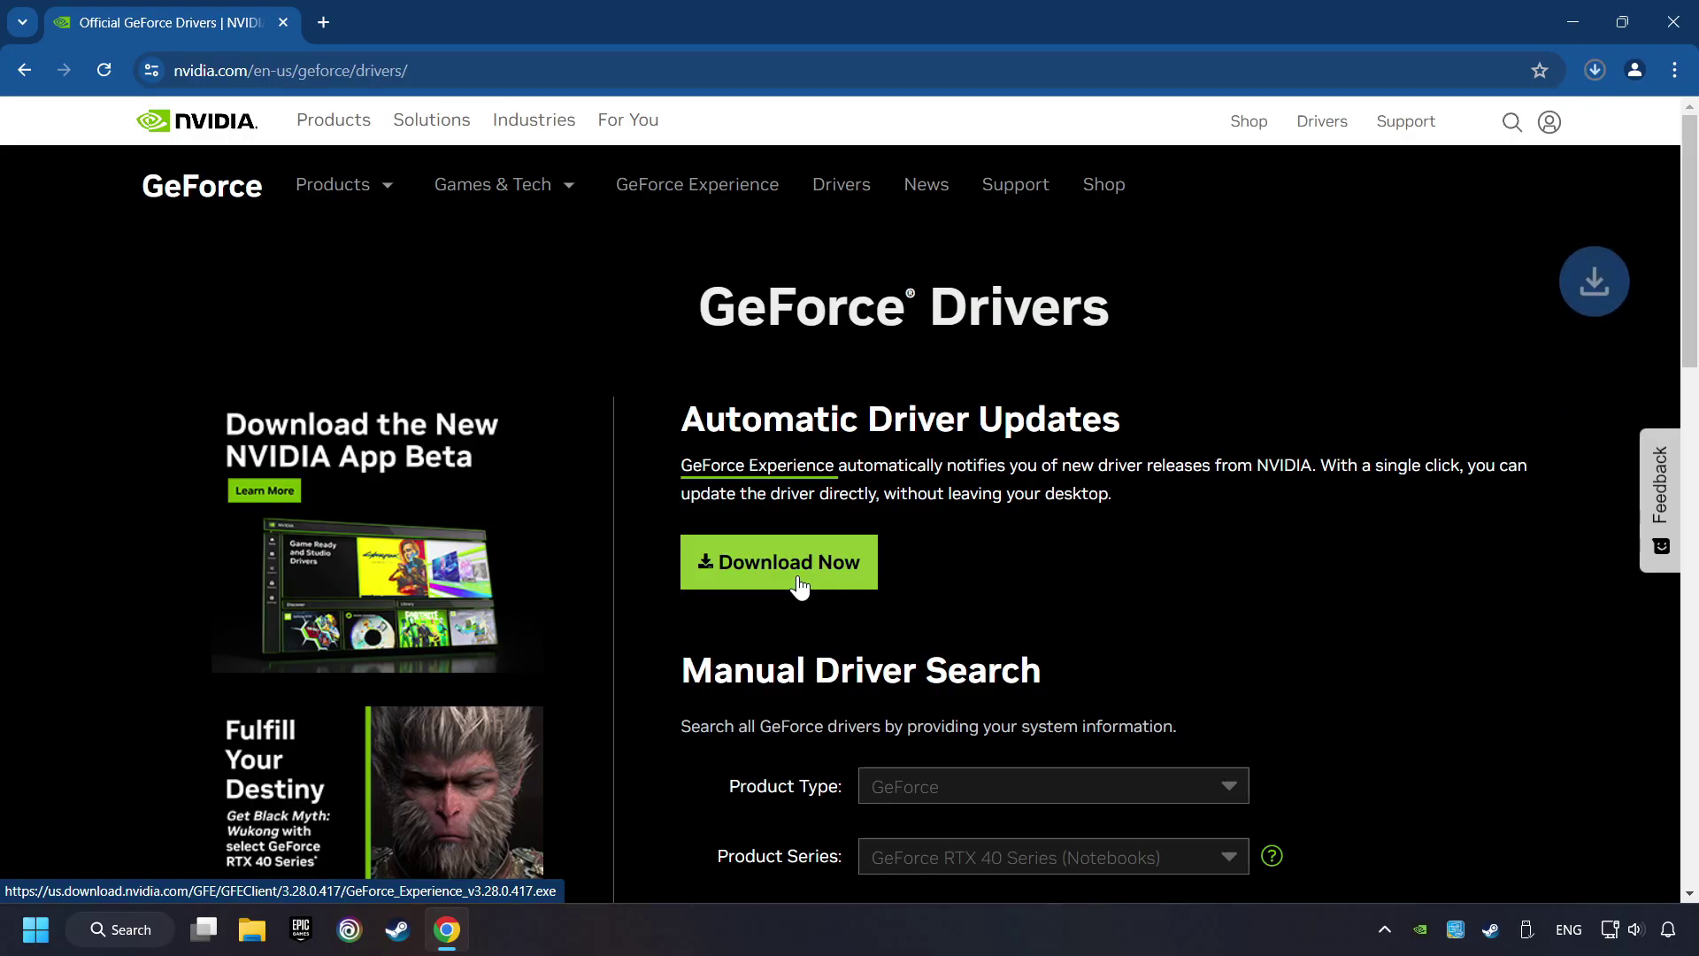
{"action": "left_click", "coordinate": [1596, 70]}
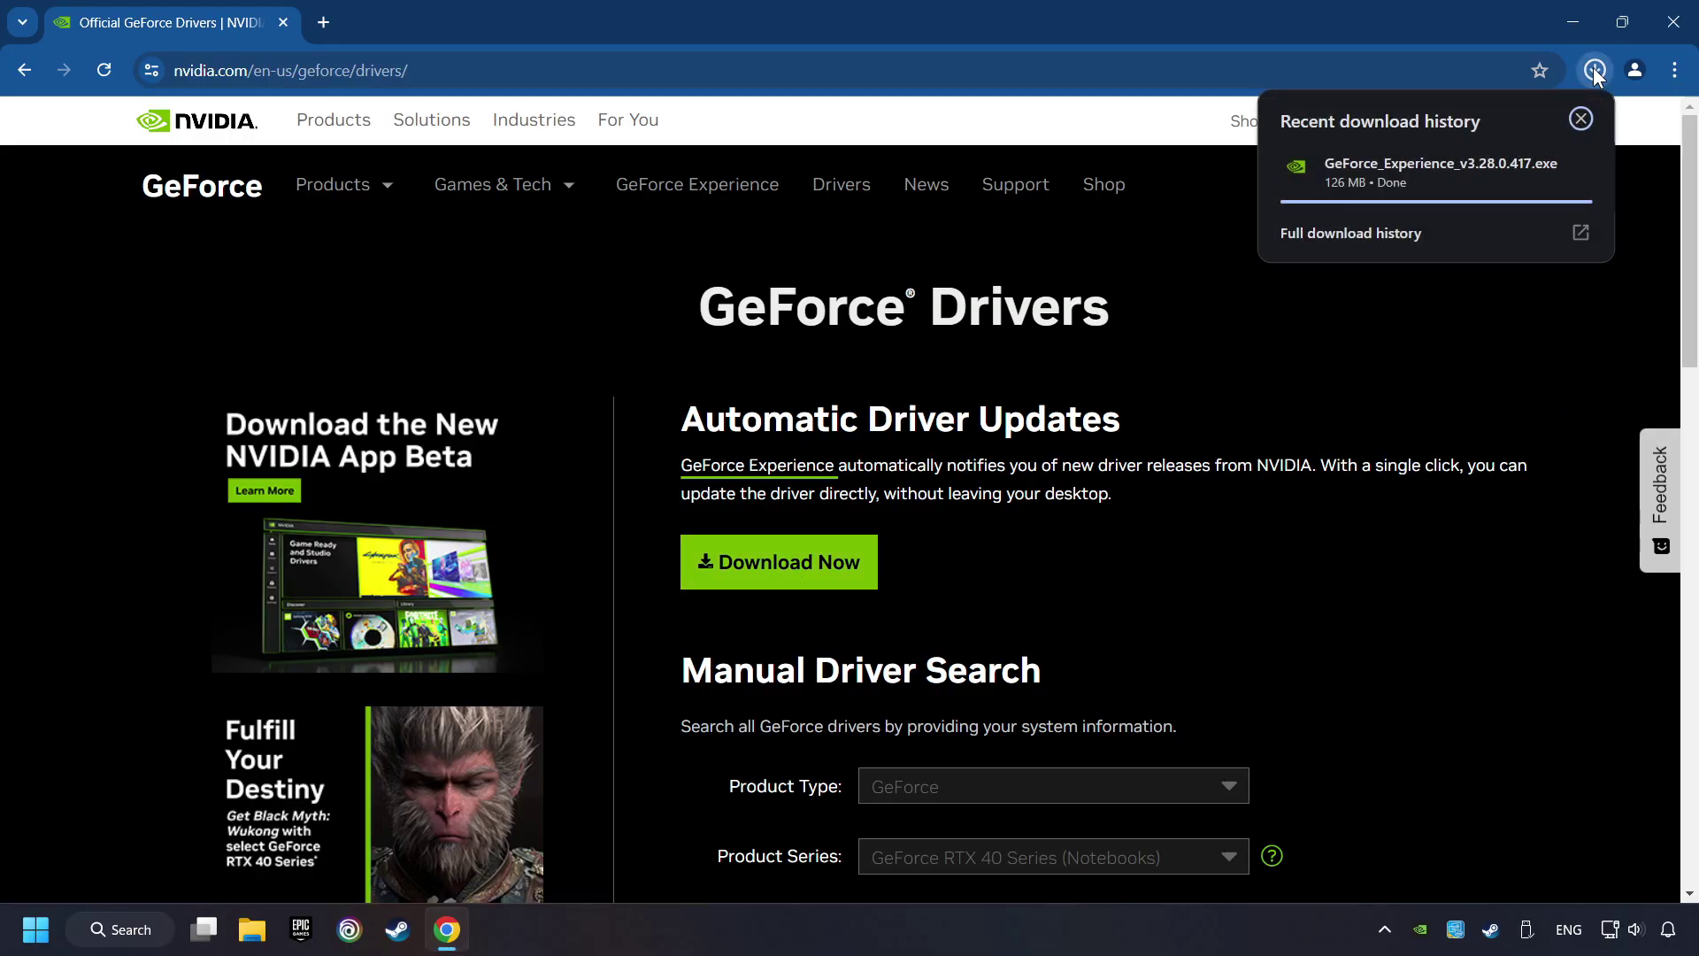
{"action": "left_click", "coordinate": [1449, 185]}
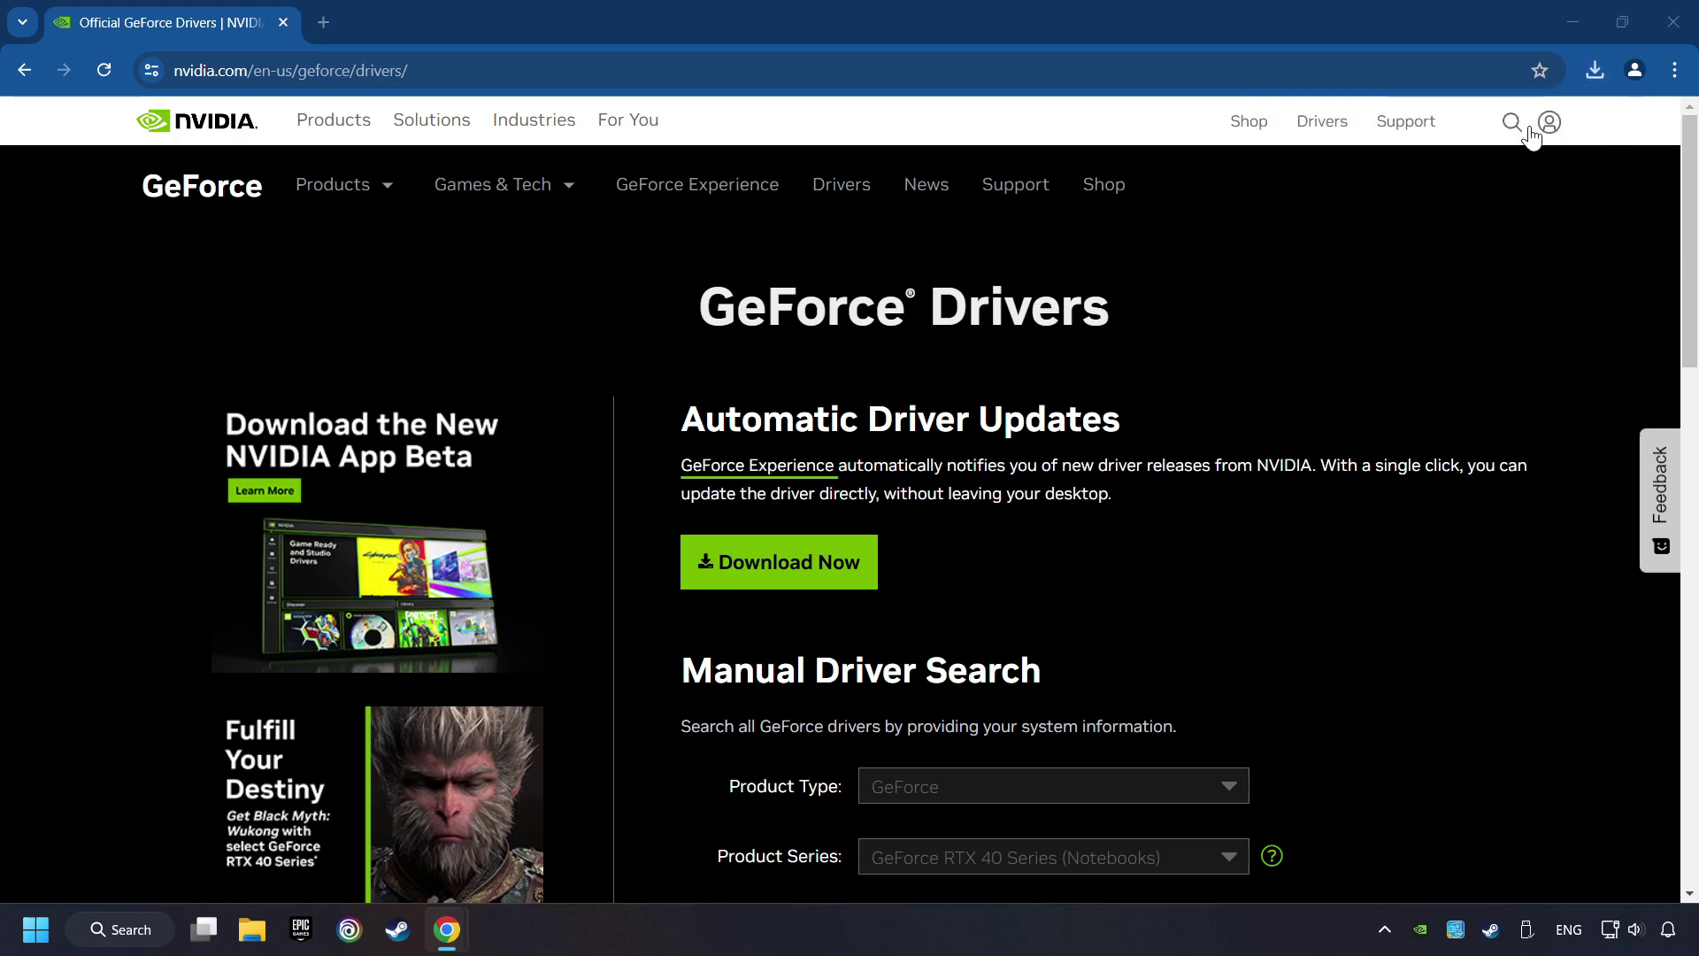
{"action": "left_click", "coordinate": [1671, 22]}
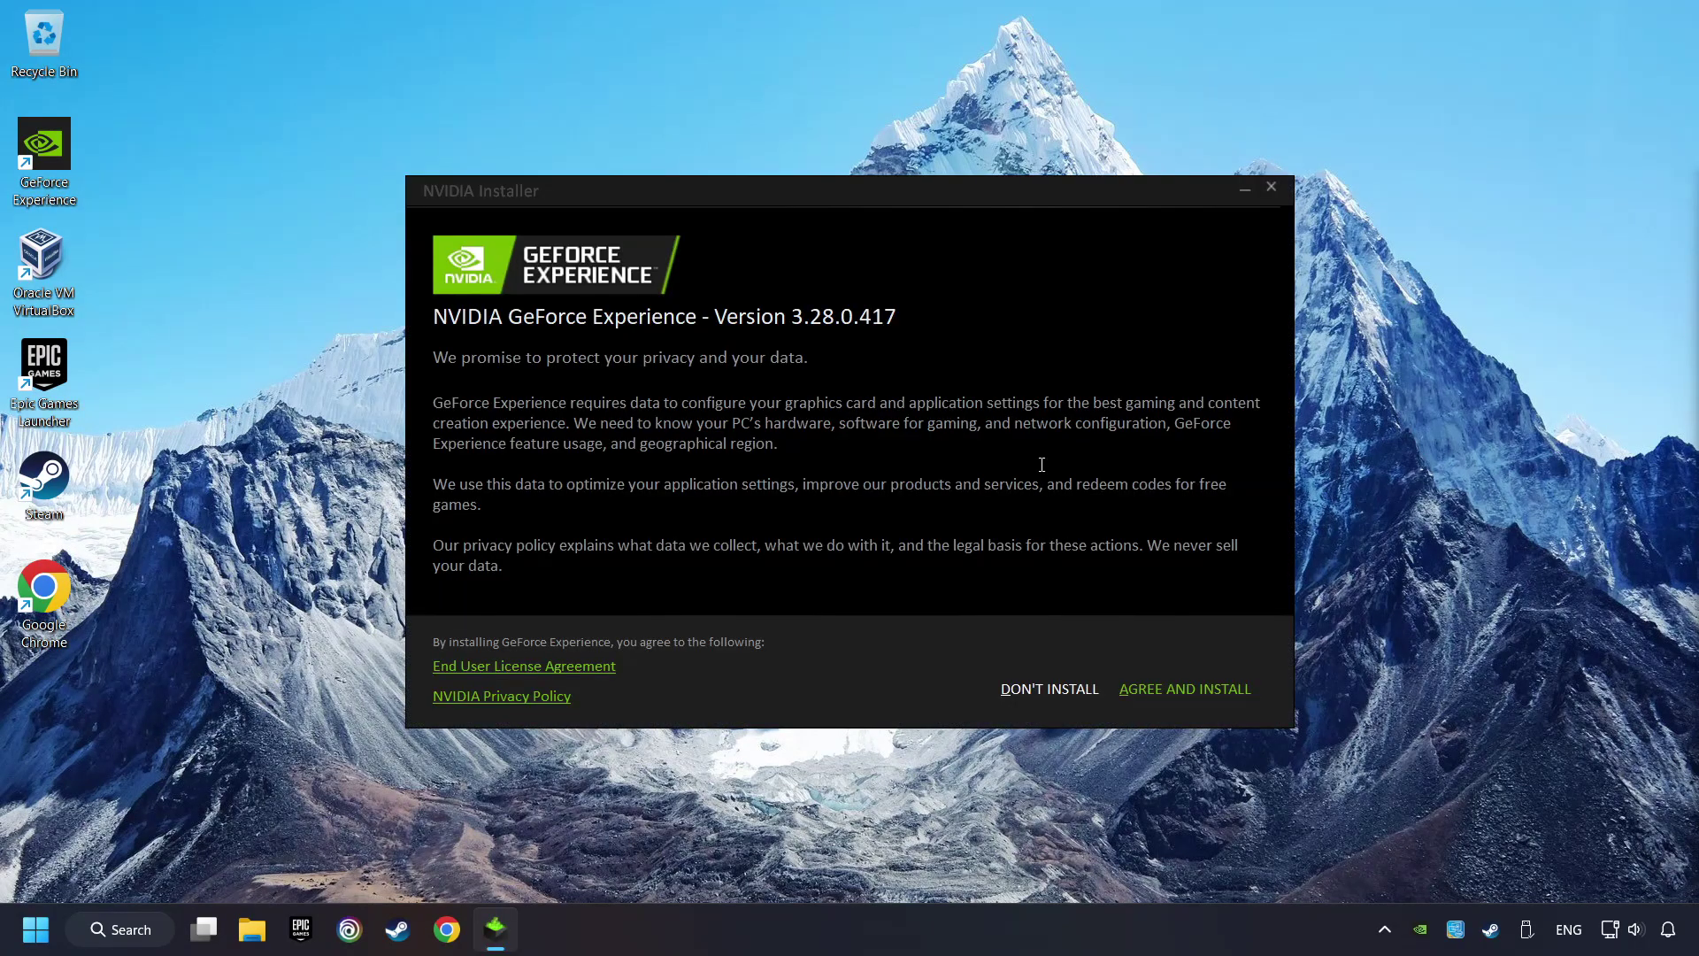
- Agree to the NVIDIA terms and install GeForce Experience 3.28.0.417
{"action": "left_click", "coordinate": [1212, 696]}
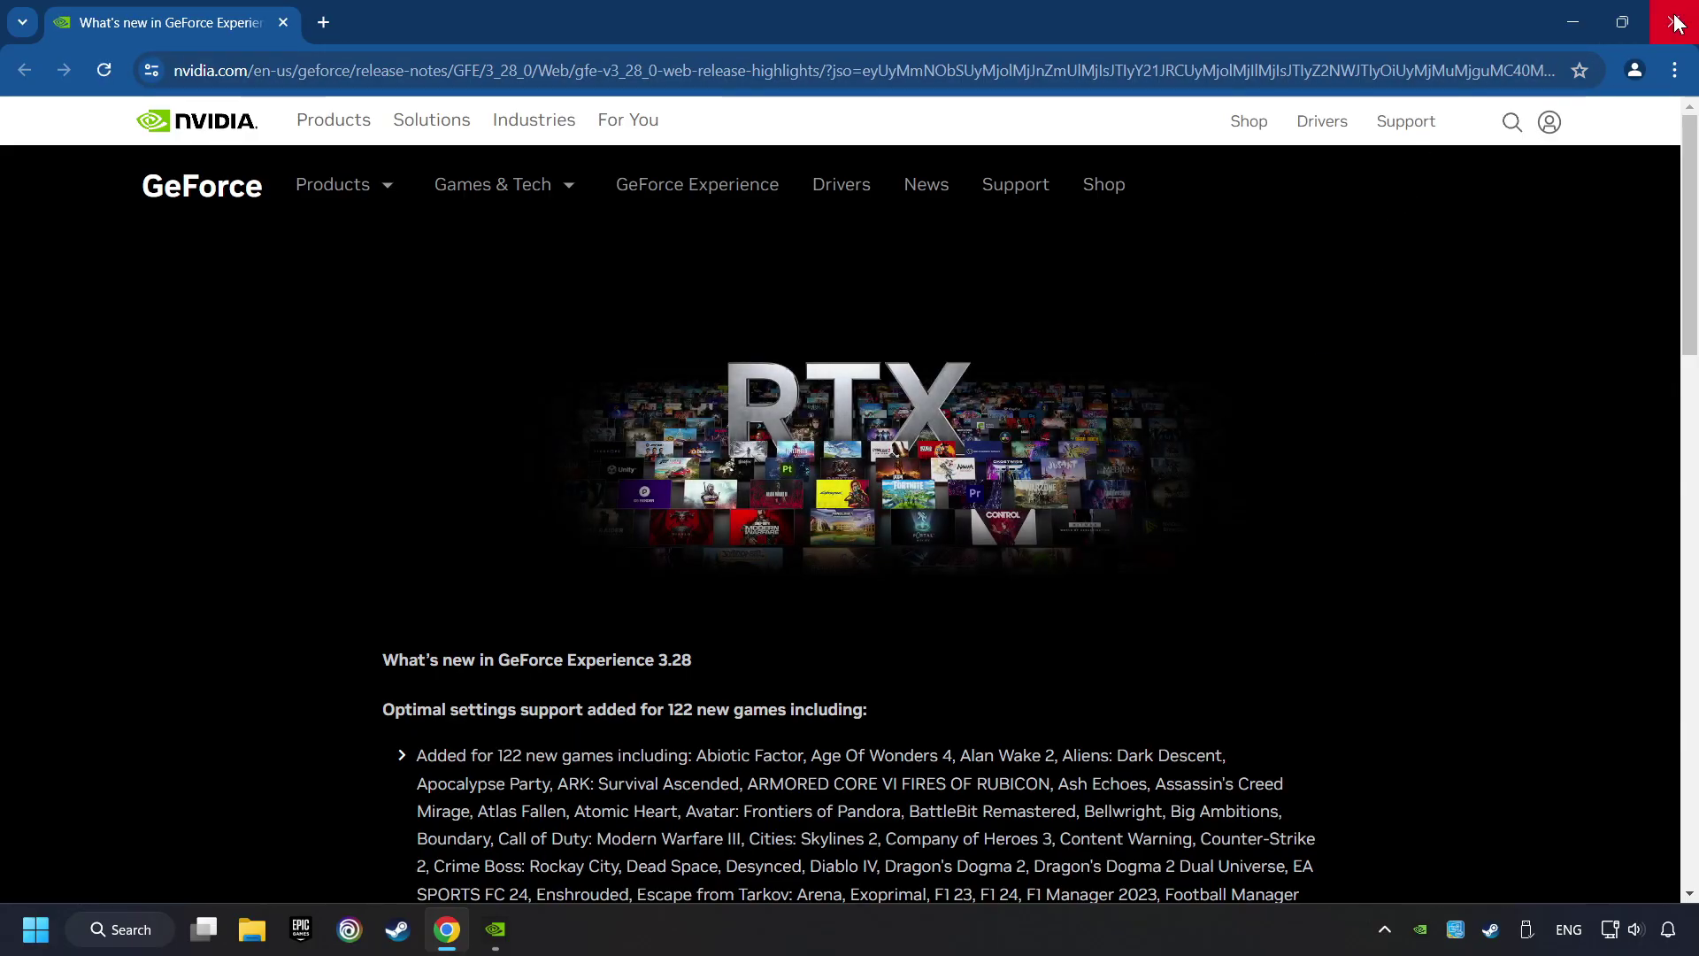
- Close the release notes, confirm Game Ready Driver 556.12 is current, and close GeForce Experience
{"action": "left_click", "coordinate": [1673, 21]}
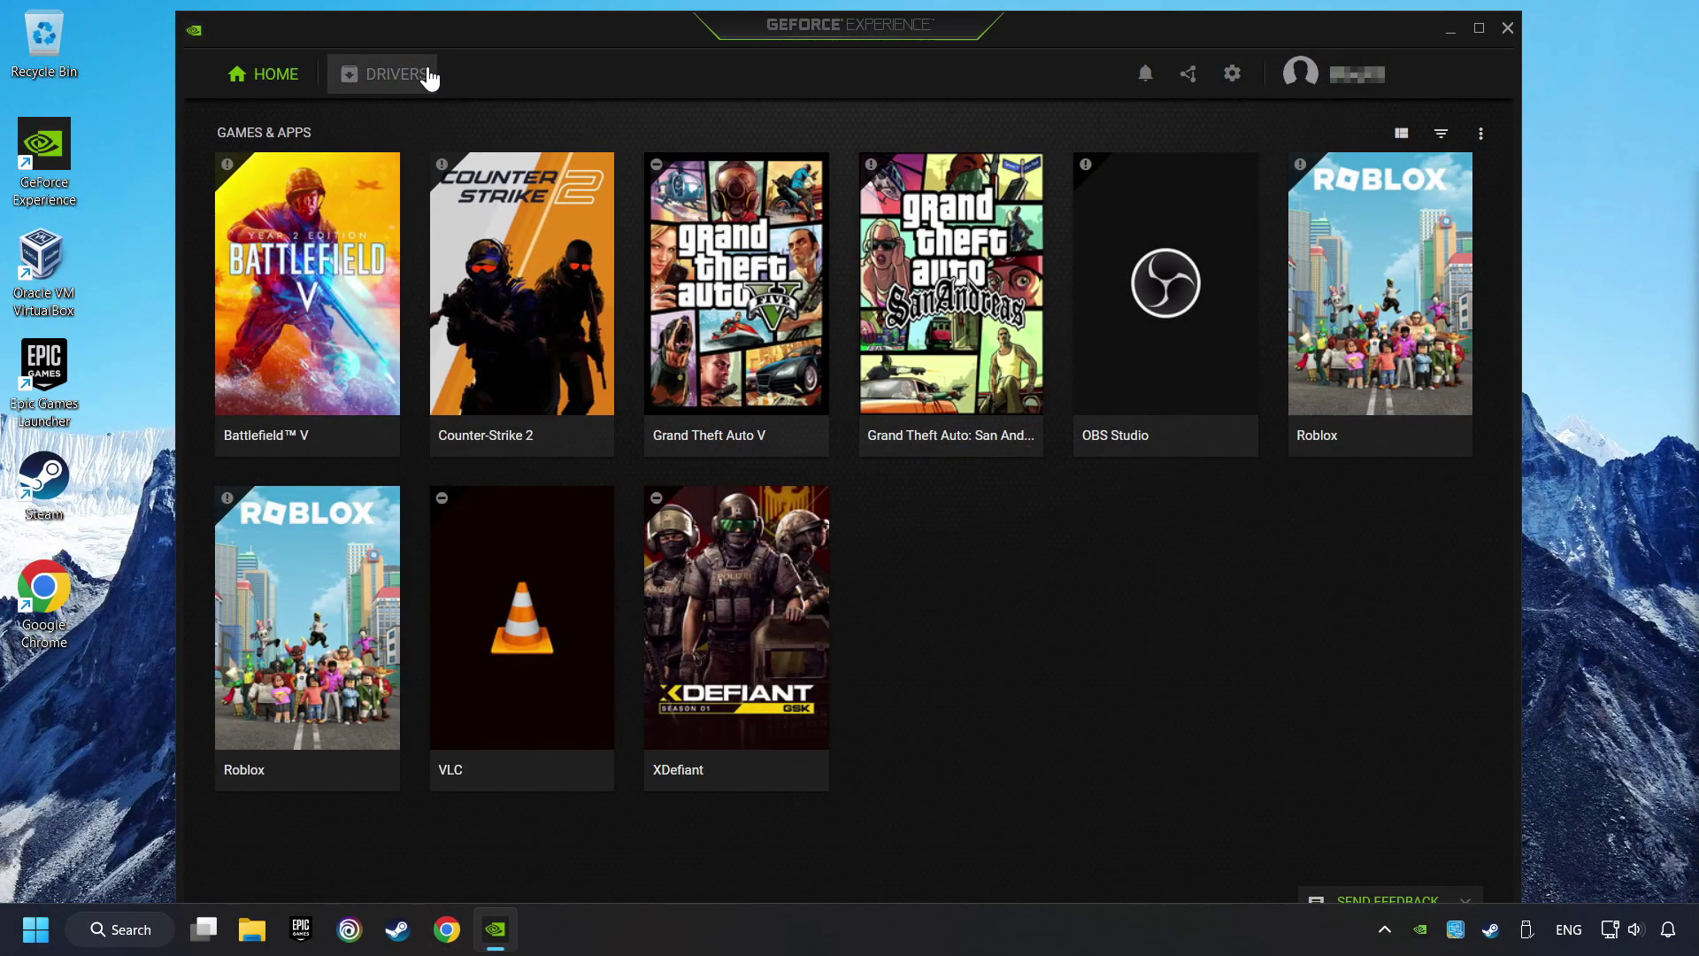
{"action": "left_click", "coordinate": [389, 83]}
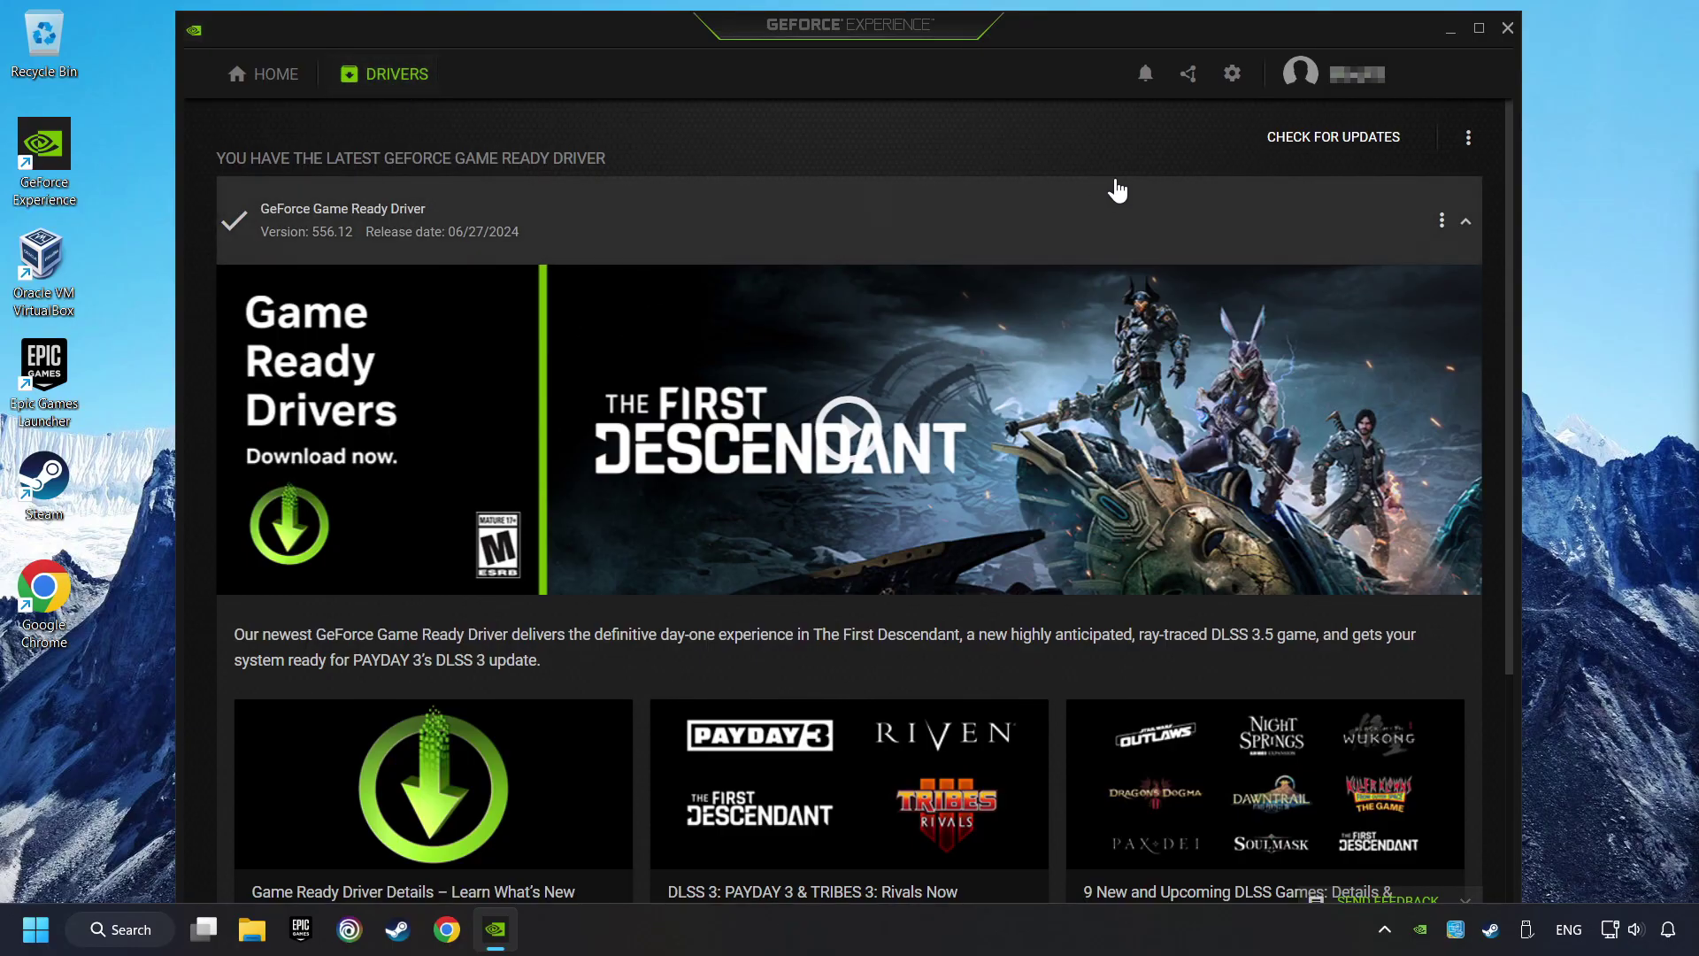
{"action": "left_click", "coordinate": [1323, 155]}
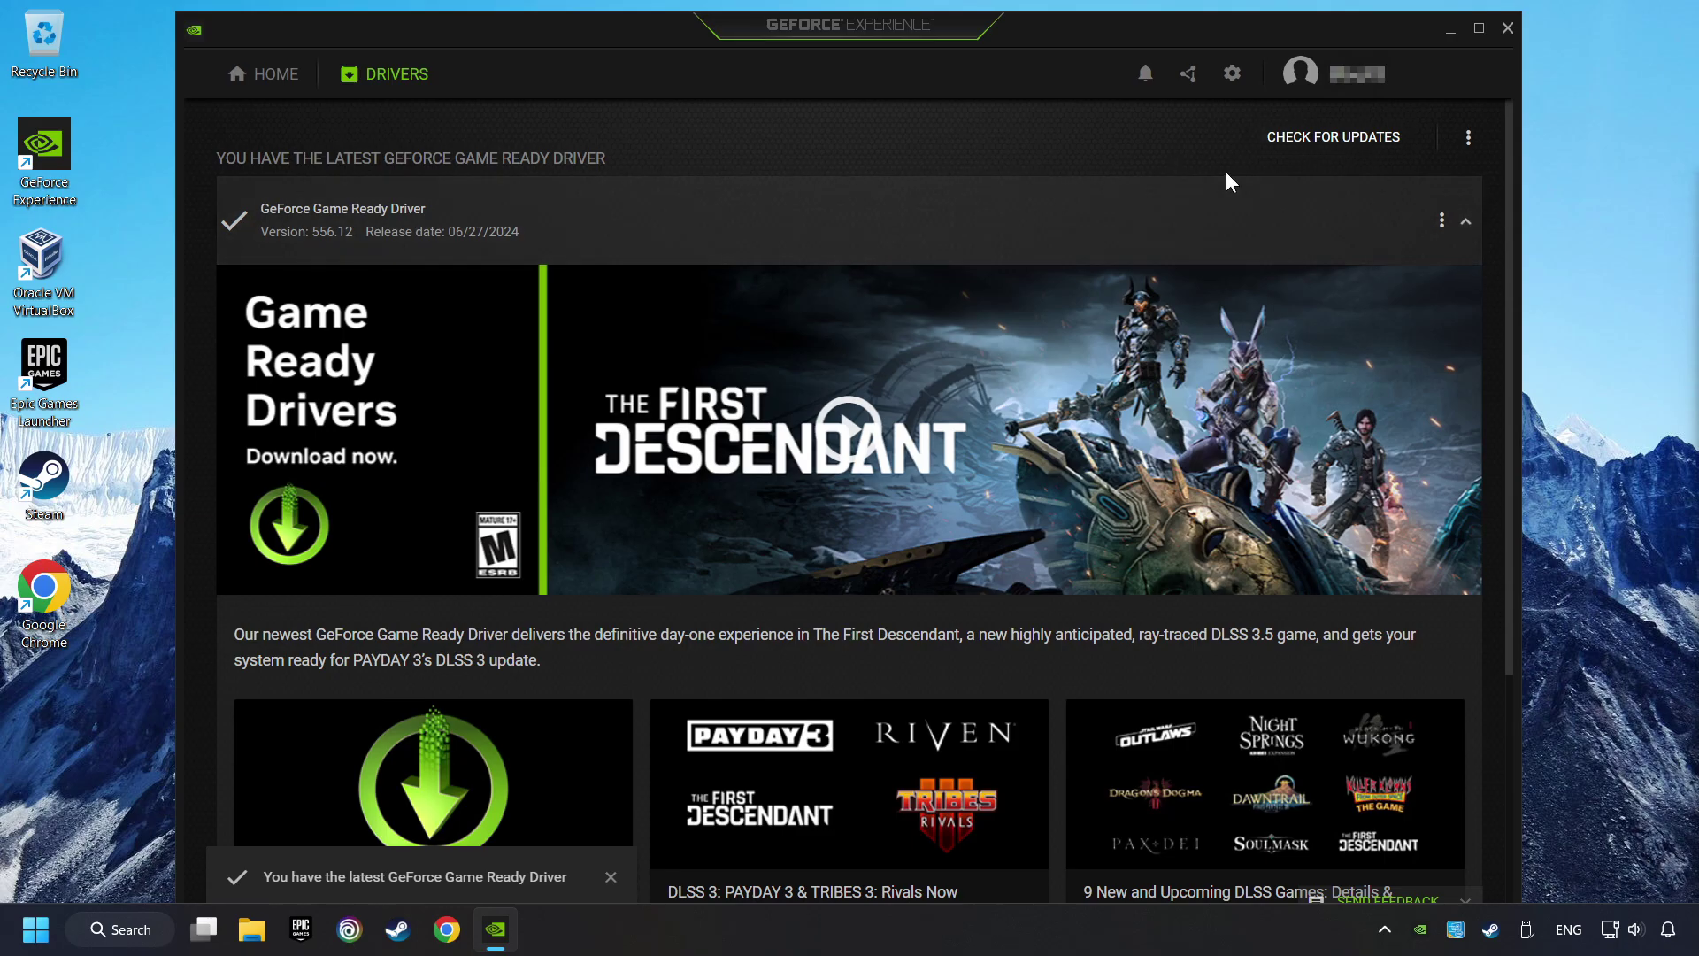
{"action": "left_click", "coordinate": [1508, 29]}
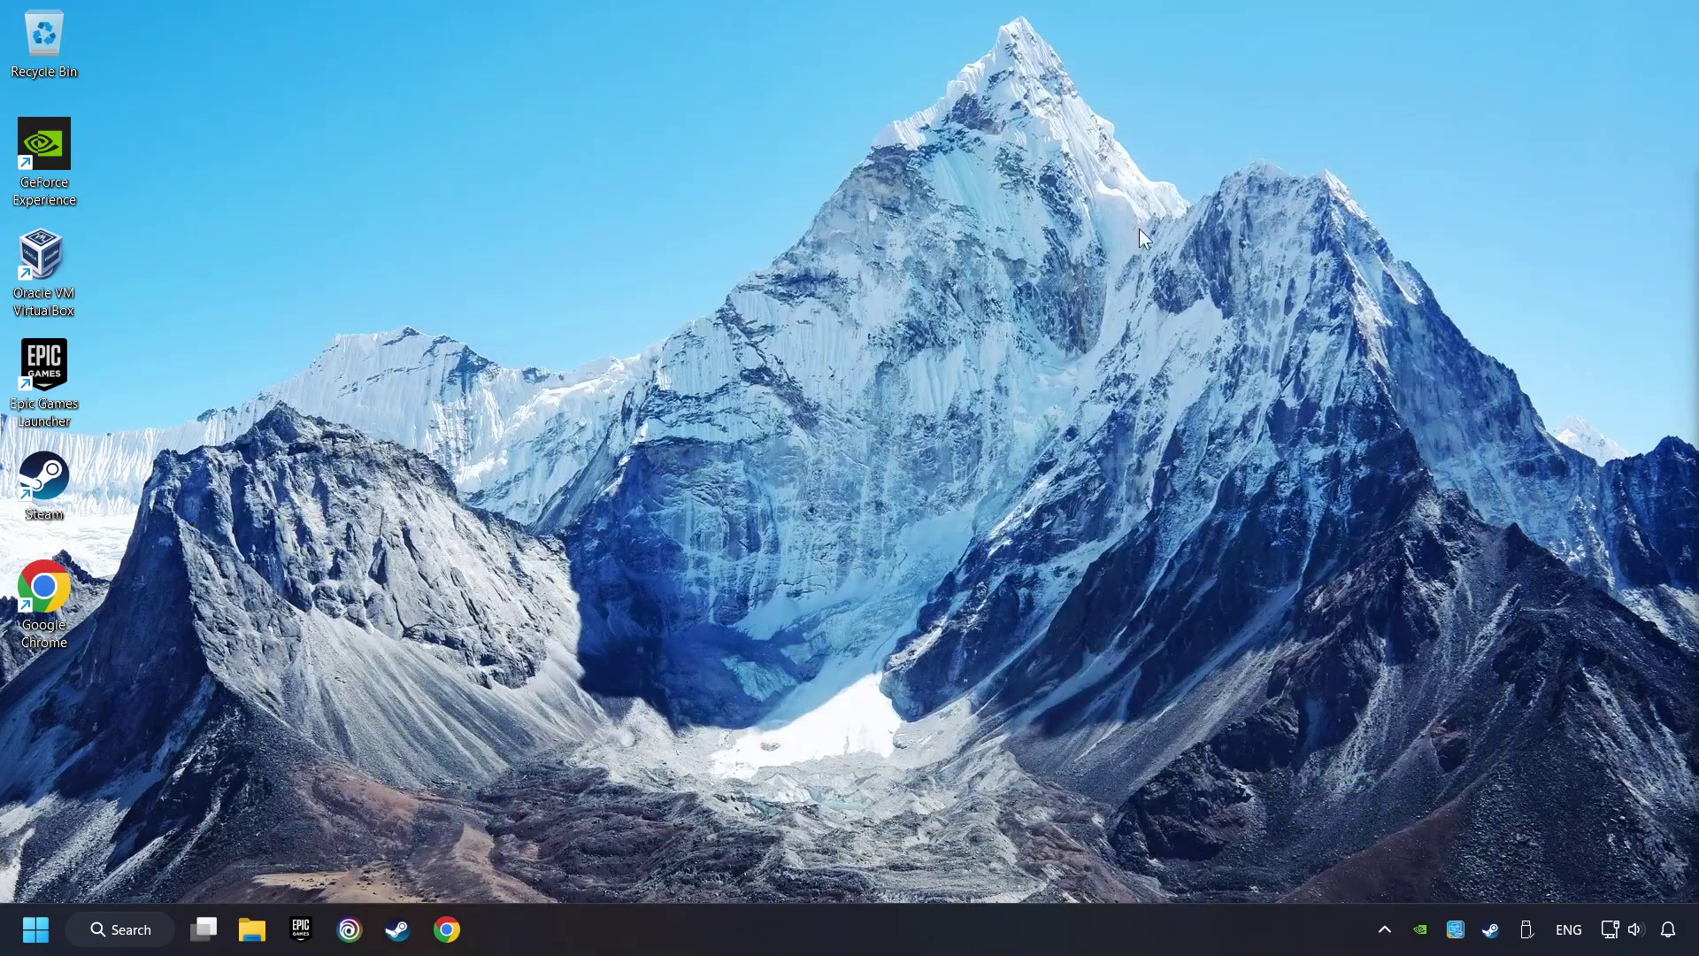
- Search 'graphics settings' from the taskbar to show the Graphics settings match
{"action": "left_click", "coordinate": [113, 930]}
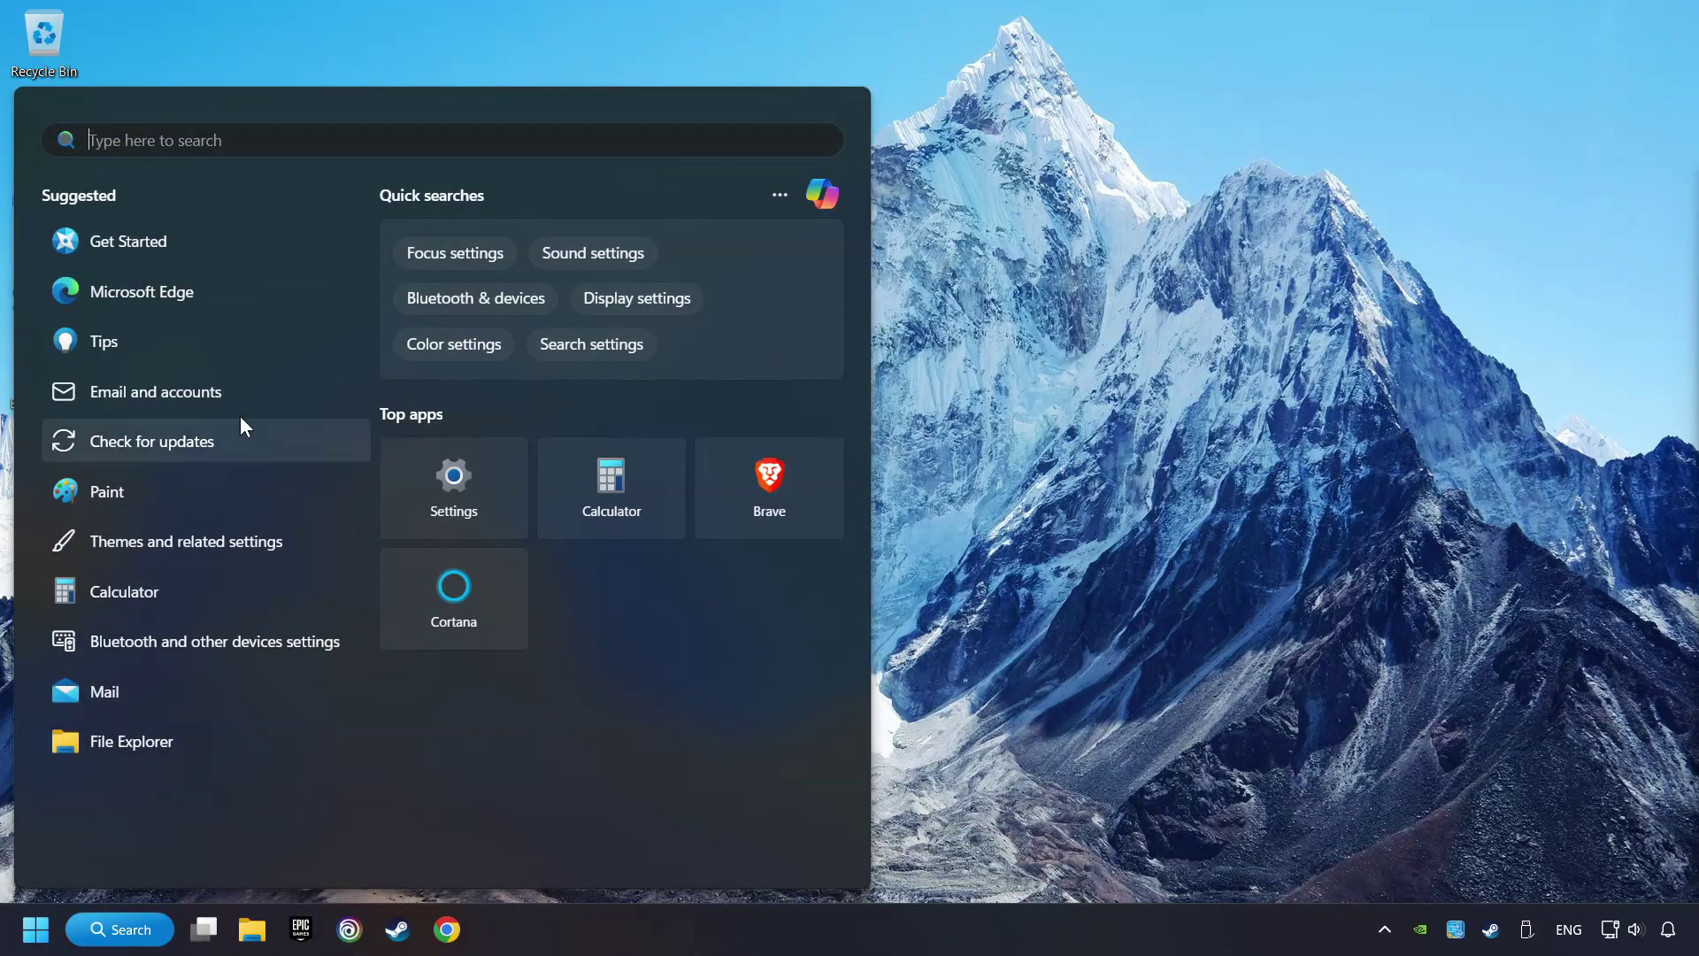
{"action": "type", "text": "gr"}
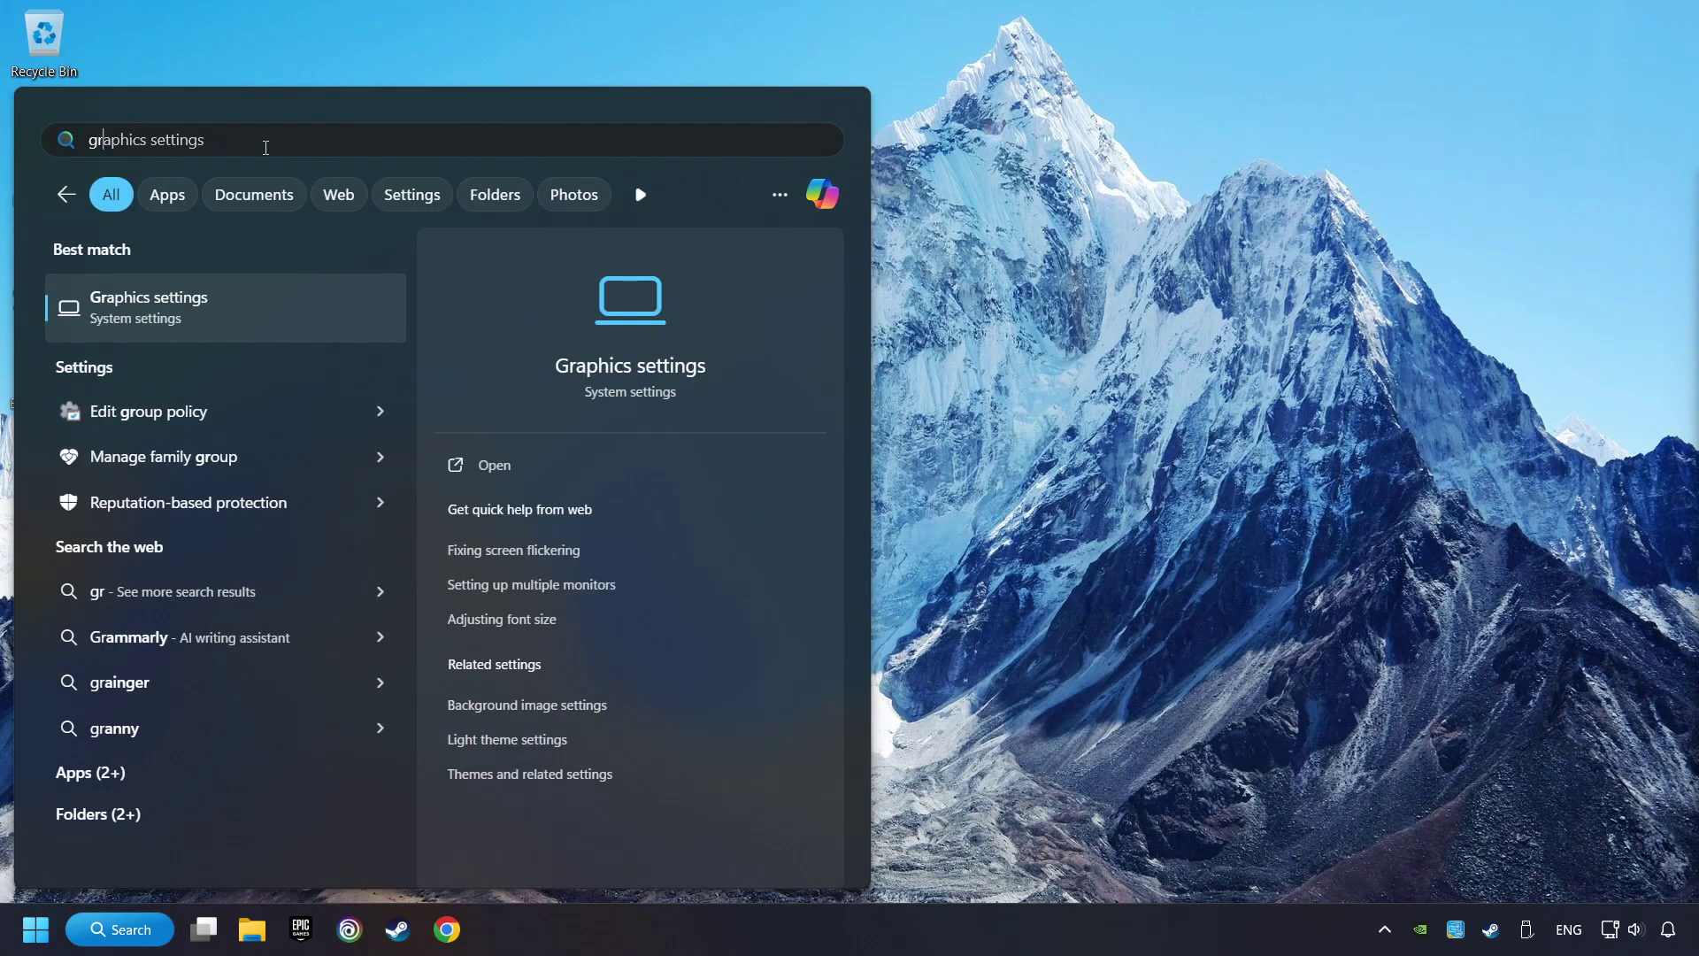
{"action": "type", "text": "aphics settings"}
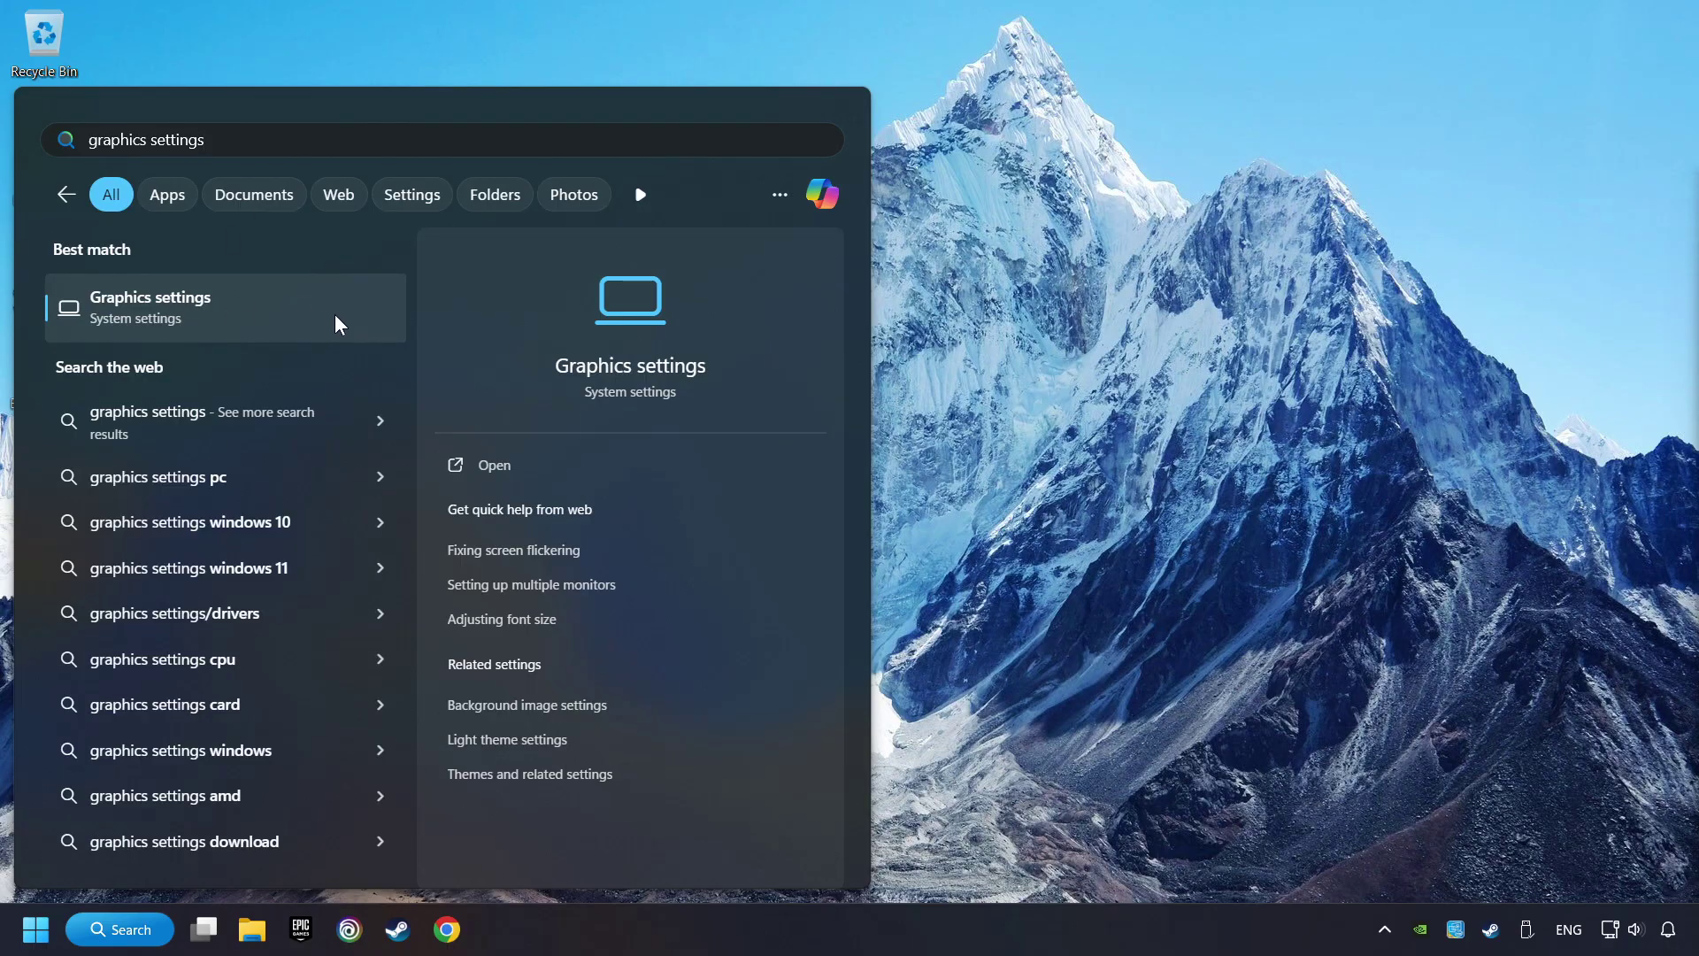
- Open the Graphics settings page, cancel the Browse picker, and expand the GAME.exe entry
{"action": "left_click", "coordinate": [306, 312]}
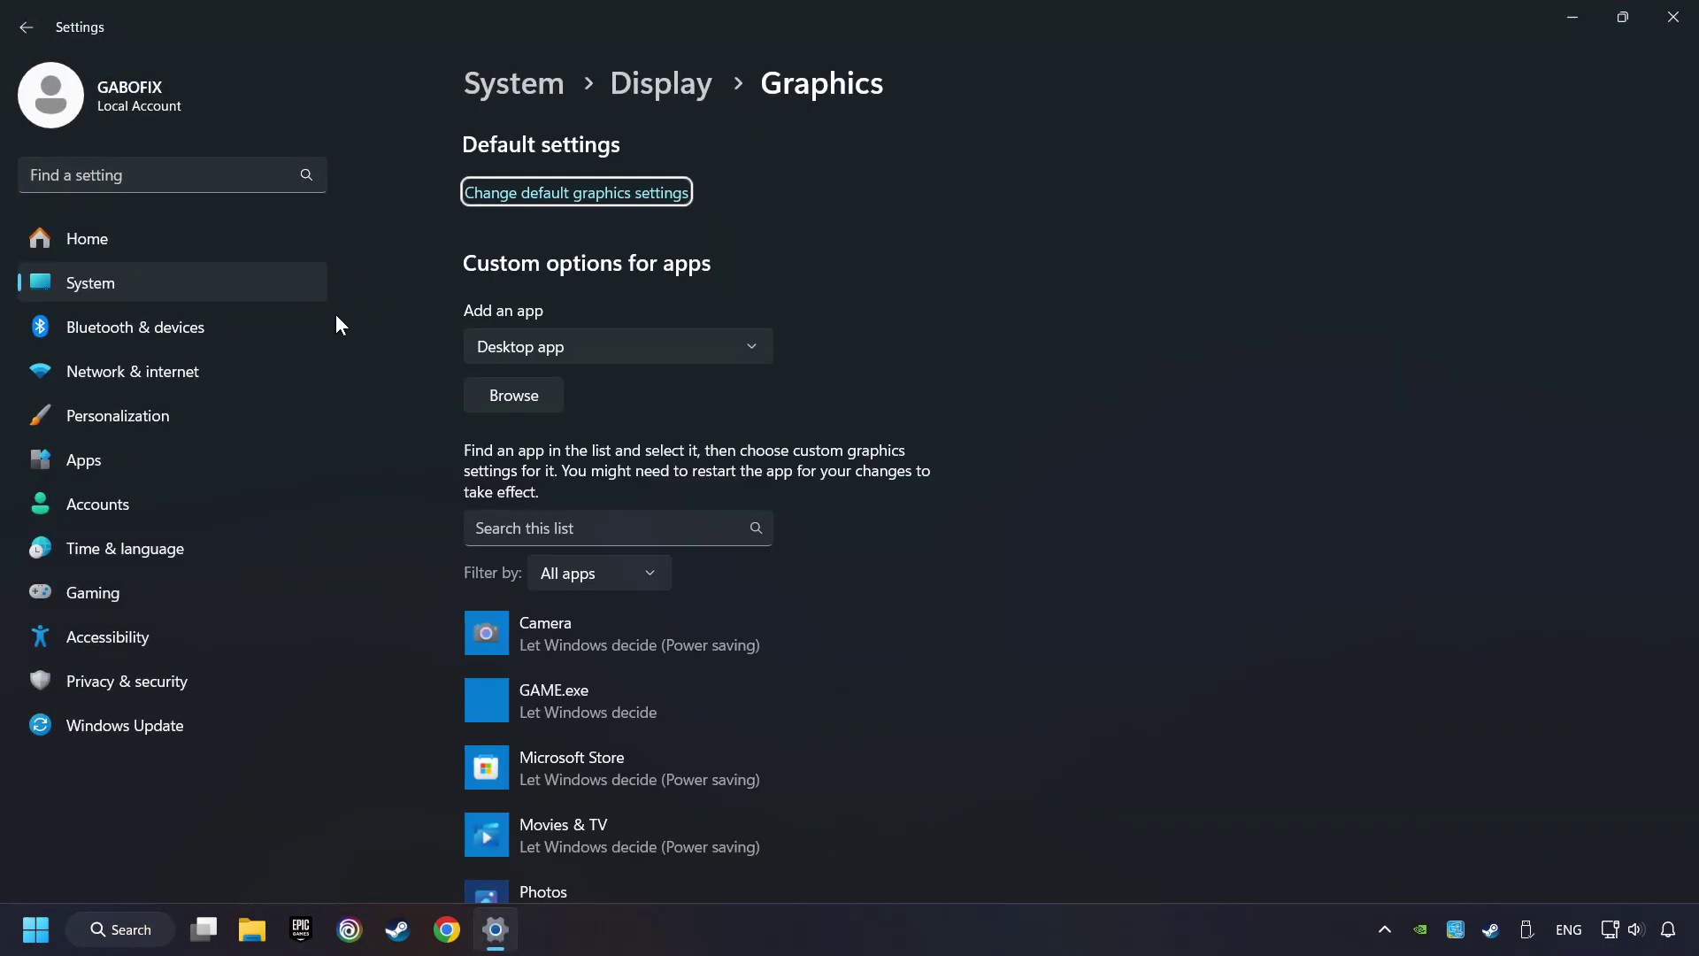
{"action": "scroll", "coordinate": [411, 347], "scroll_direction": "down", "scroll_amount": 3}
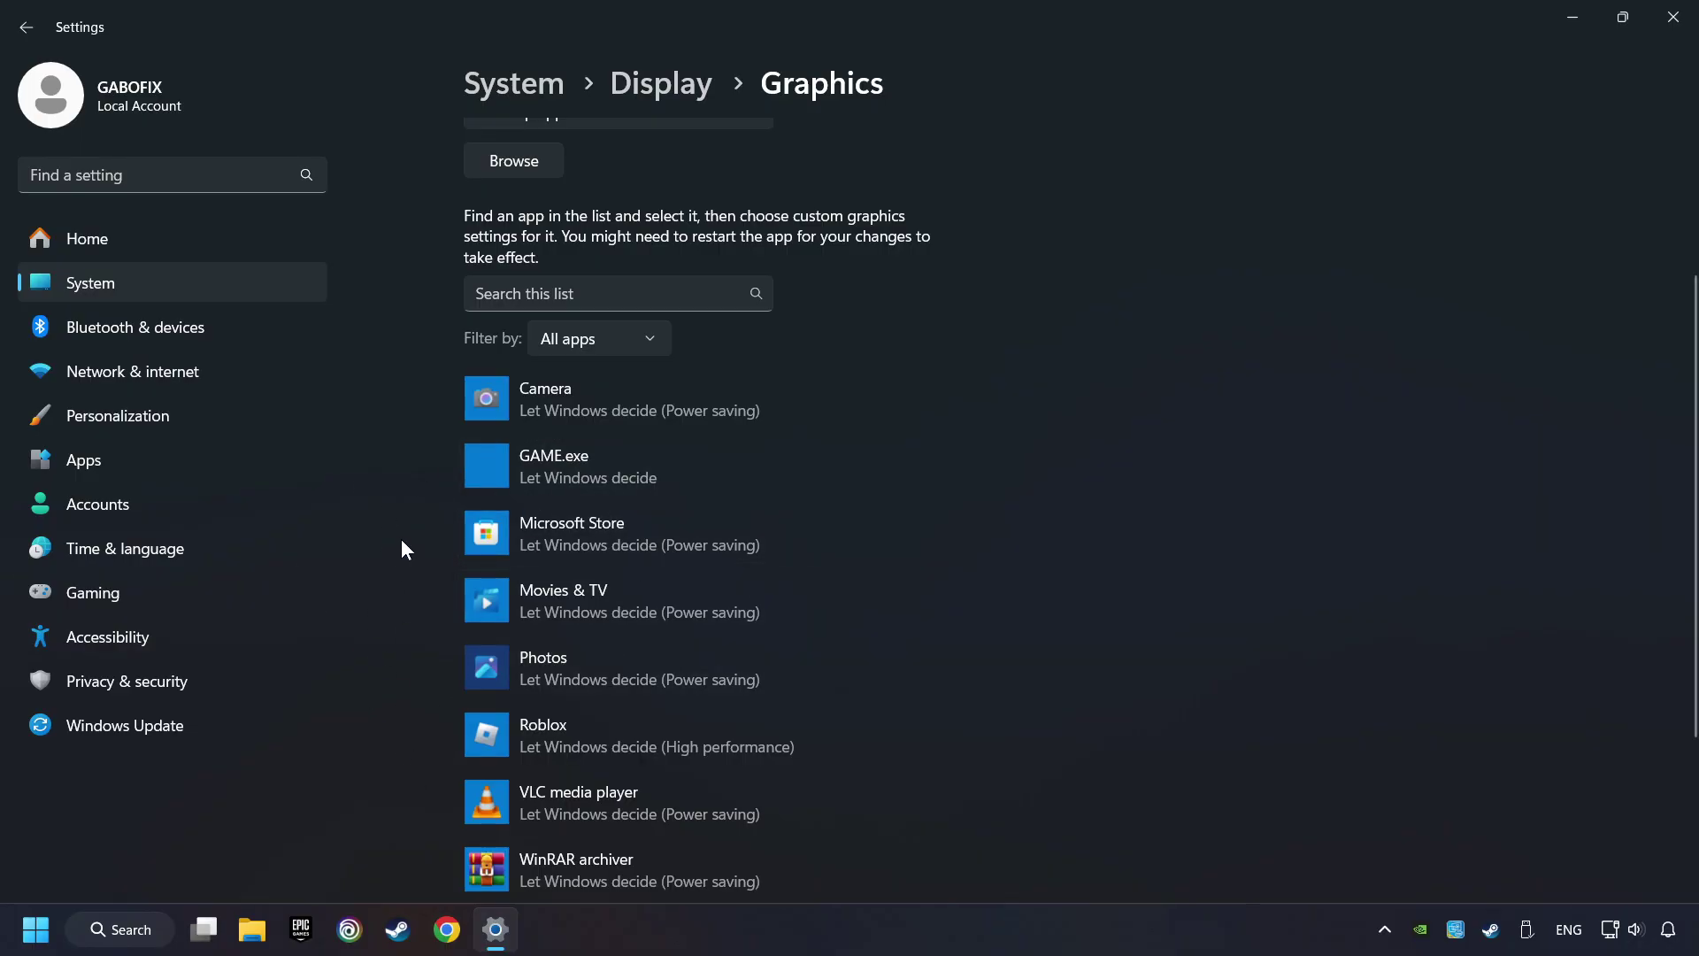
{"action": "scroll", "coordinate": [402, 539], "scroll_direction": "up", "scroll_amount": 2}
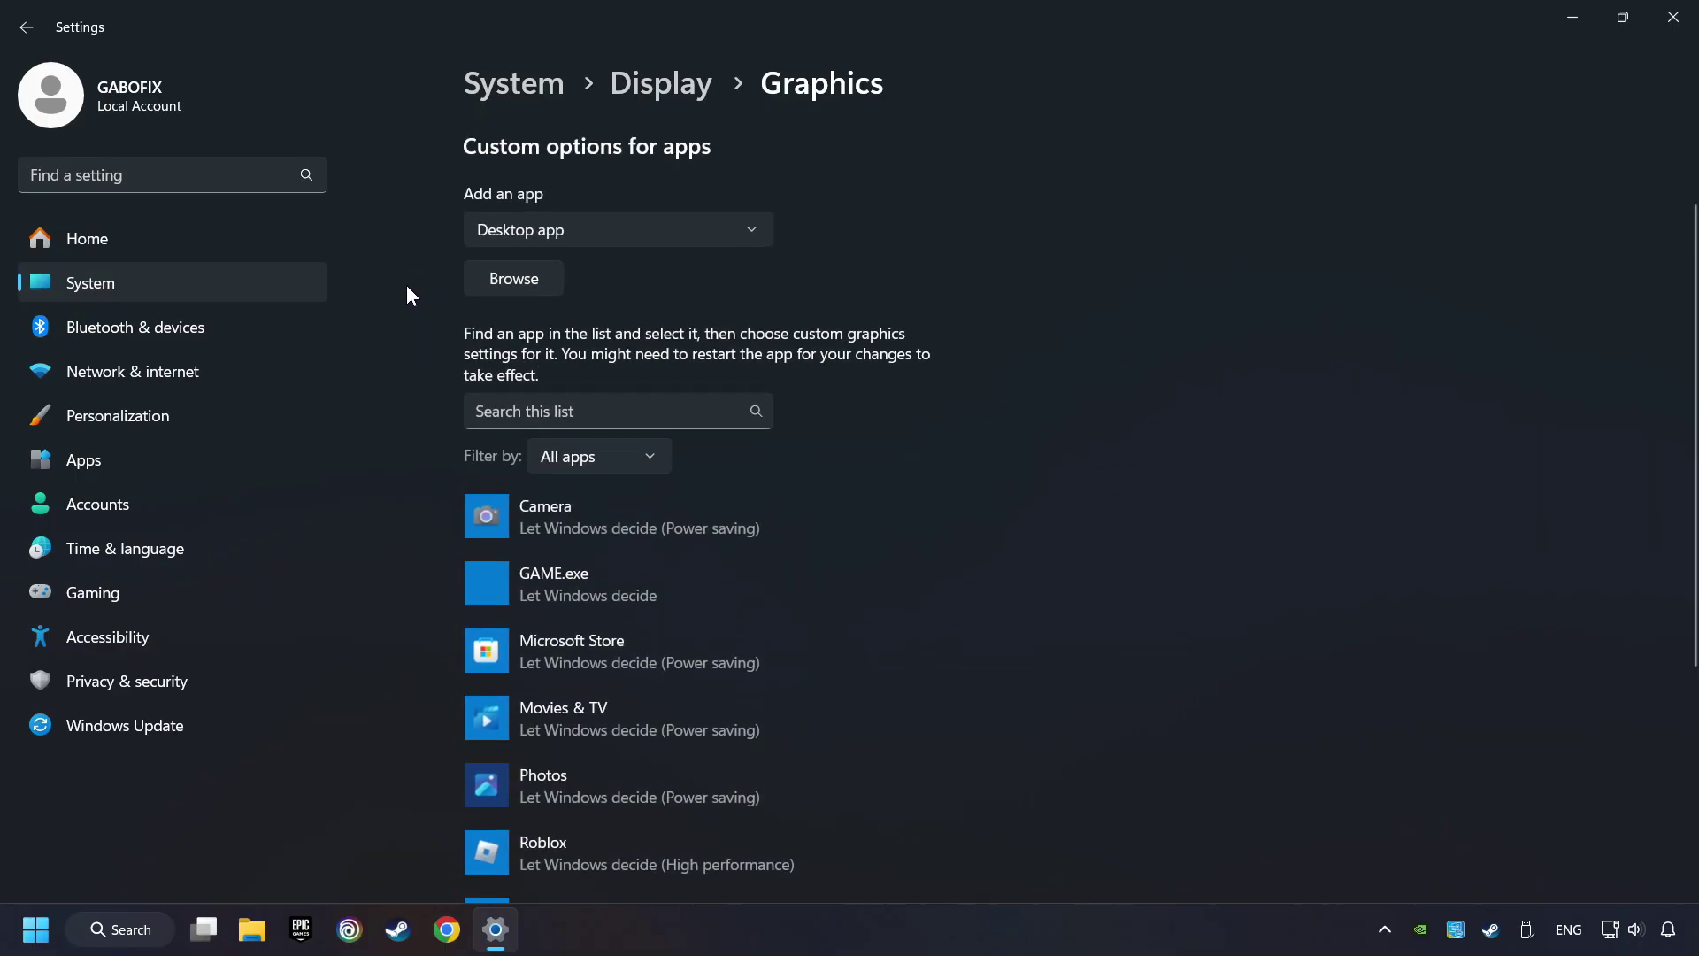
{"action": "left_click", "coordinate": [531, 284]}
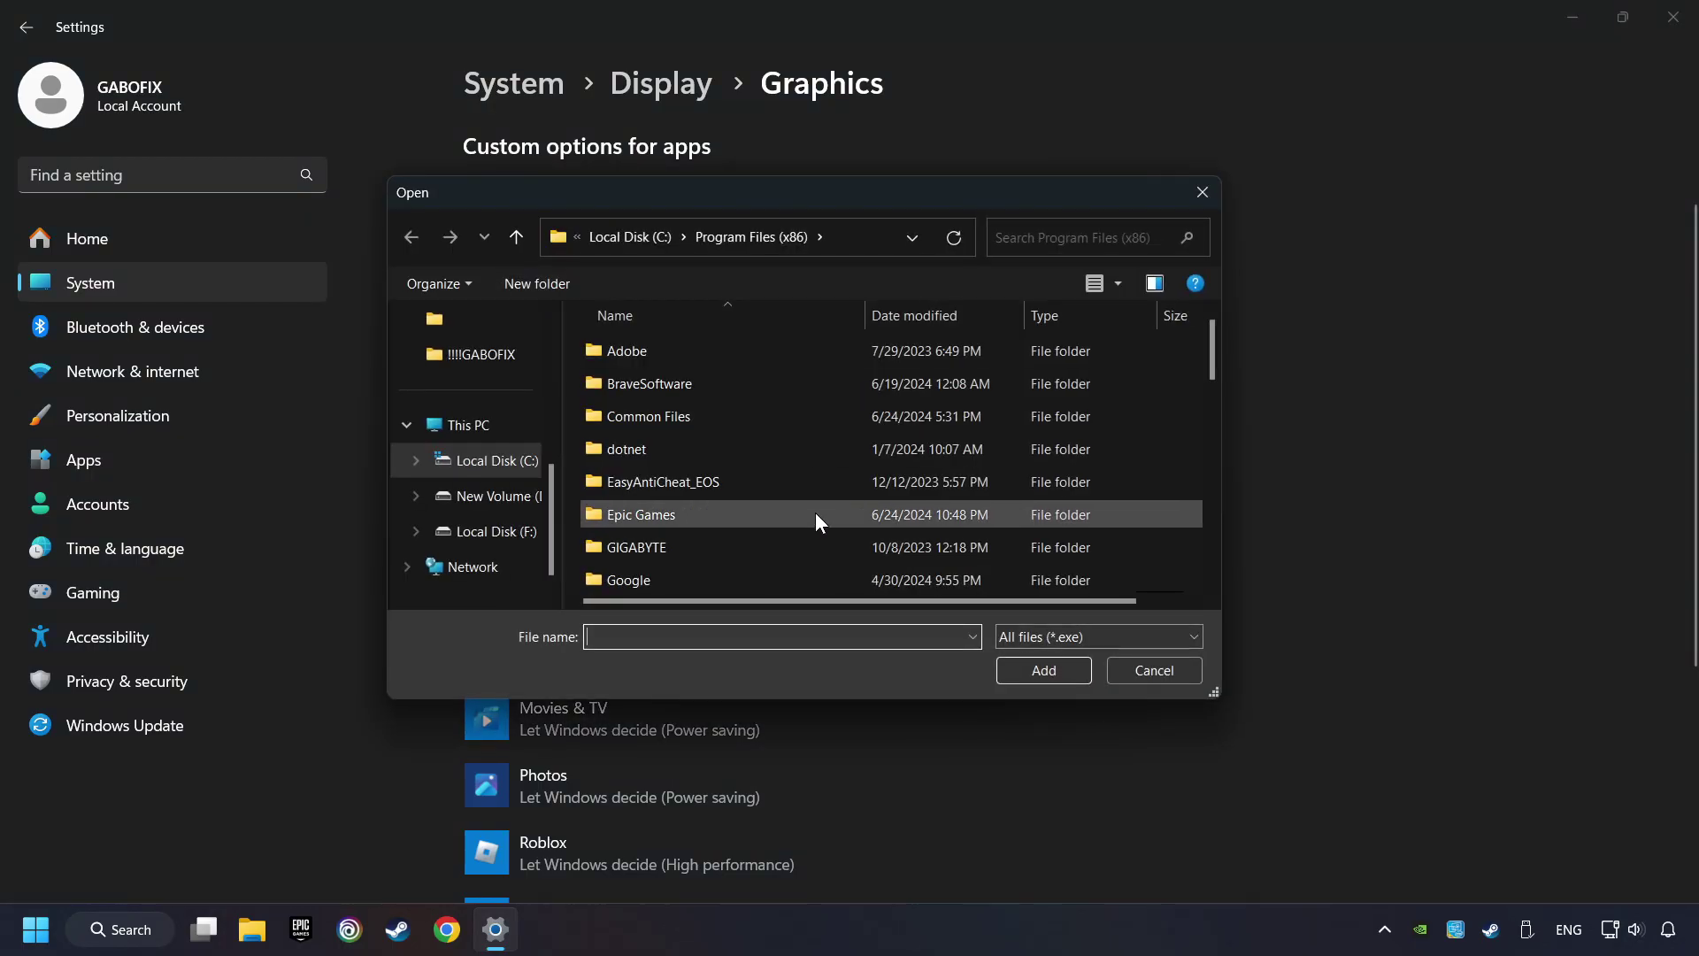
{"action": "left_click", "coordinate": [1203, 193]}
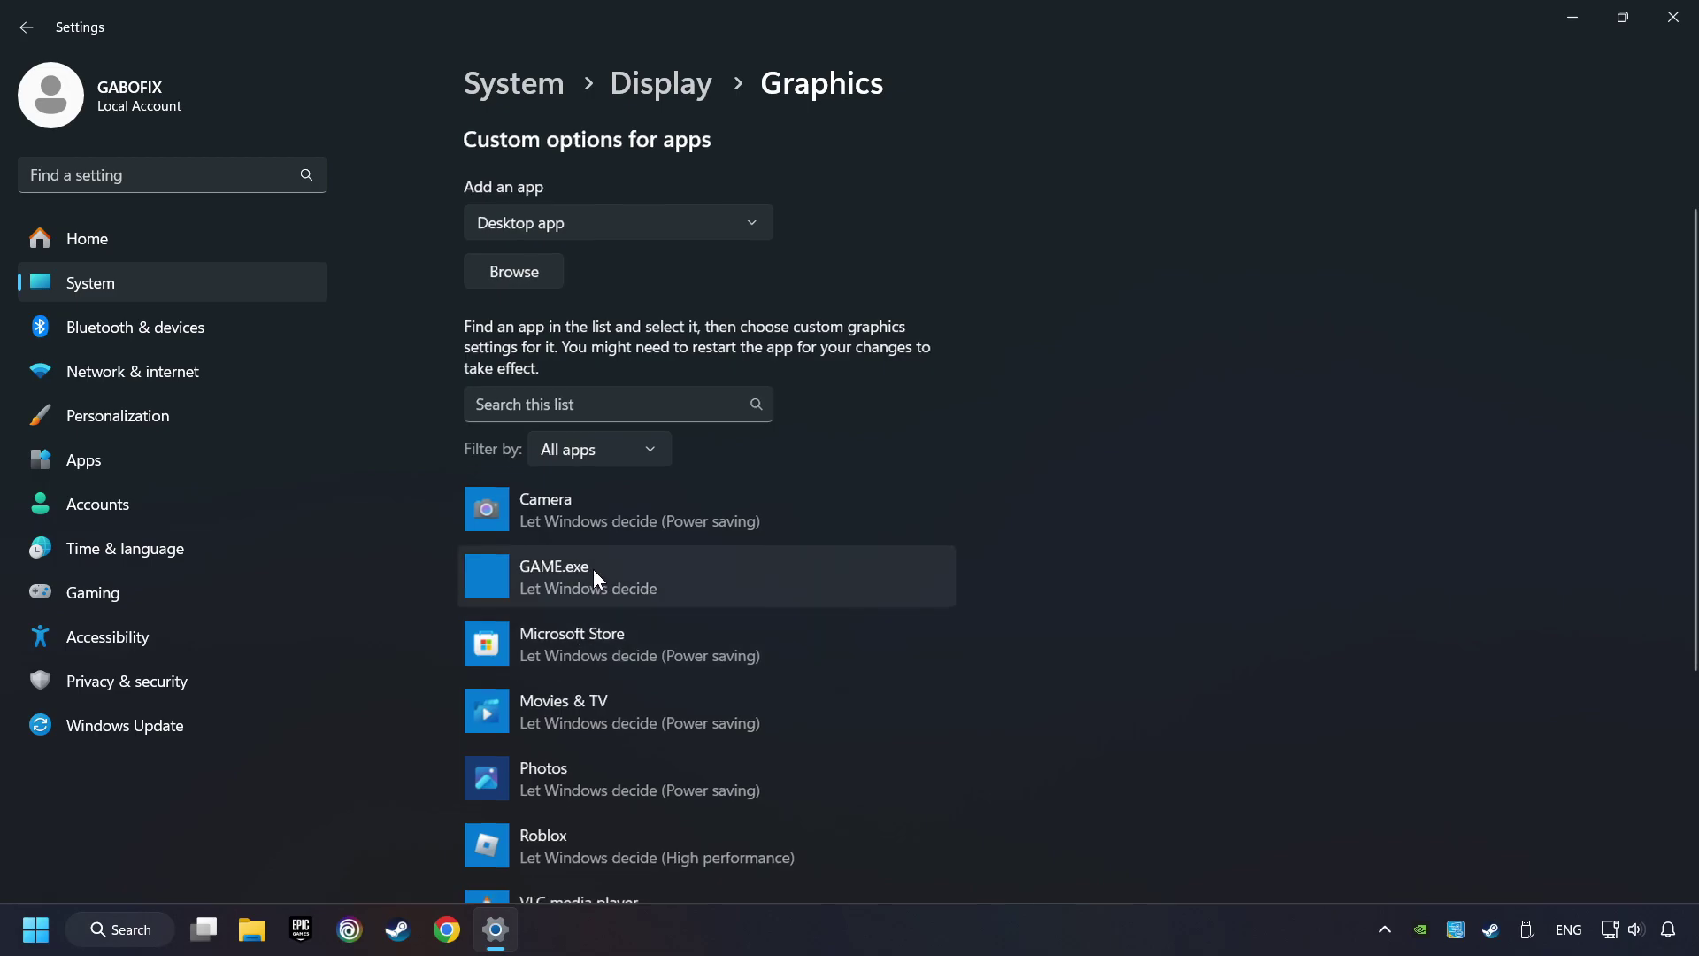
{"action": "scroll", "coordinate": [593, 570], "scroll_direction": "down", "scroll_amount": 1}
{"action": "left_click", "coordinate": [540, 472]}
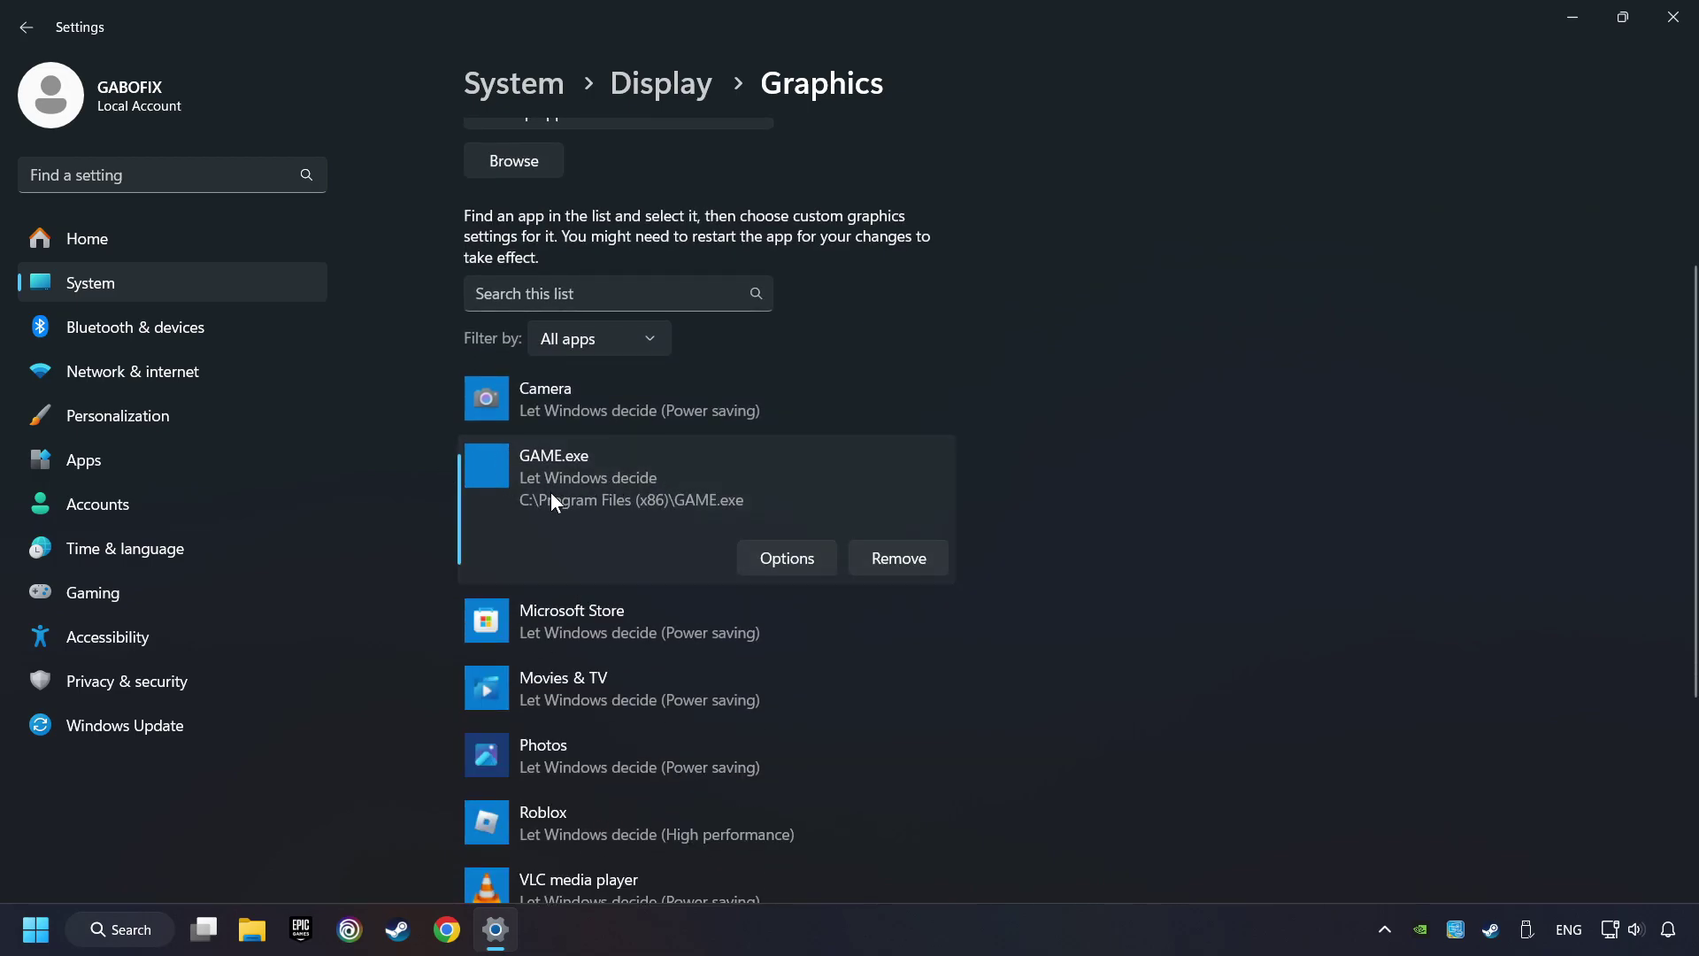
- Save High performance for GAME.exe, close Settings, and bring up the Steam library
{"action": "left_click", "coordinate": [800, 559]}
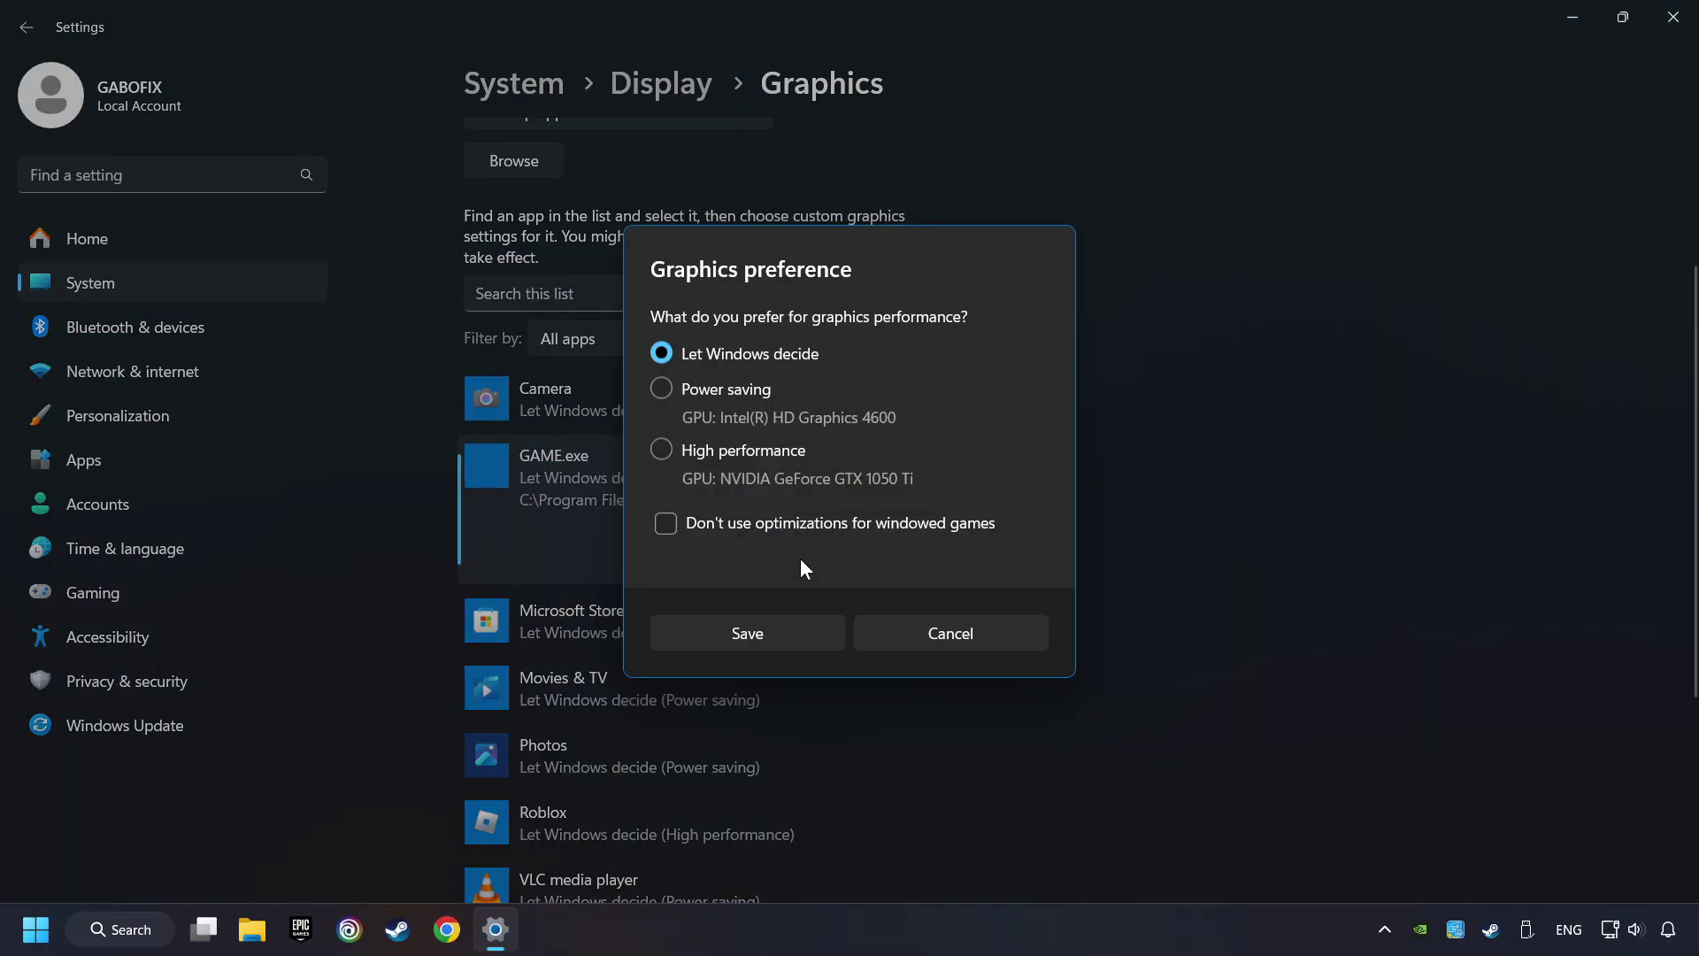
{"action": "left_click", "coordinate": [662, 452]}
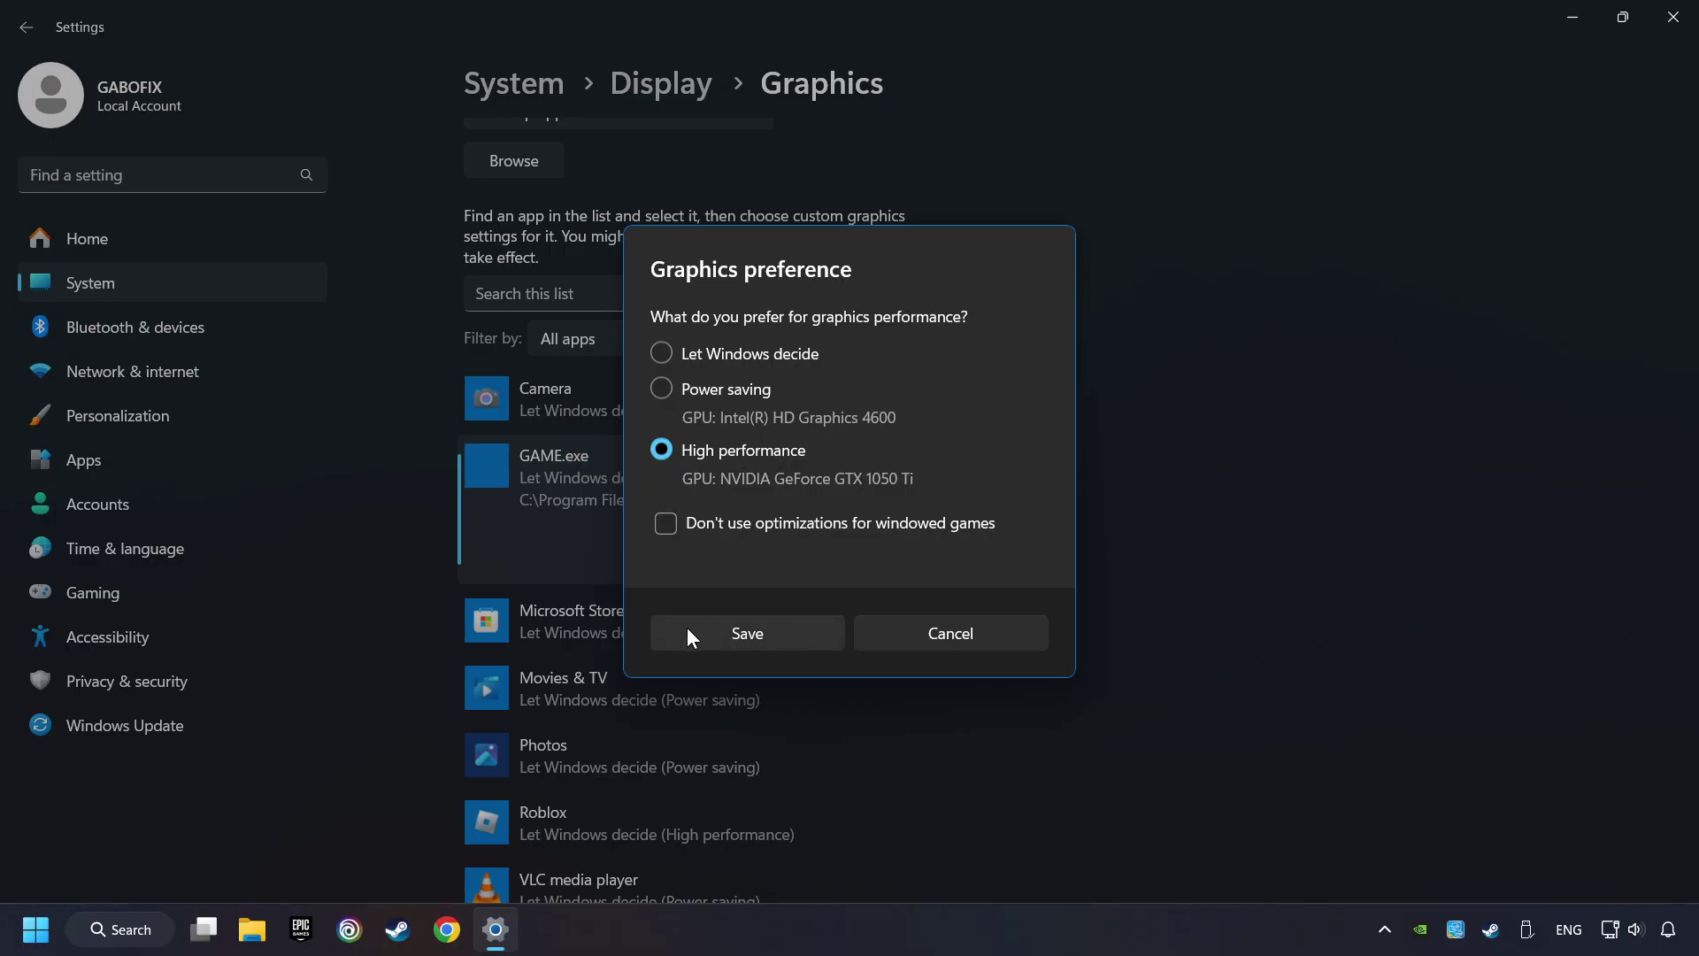
{"action": "left_click", "coordinate": [776, 632]}
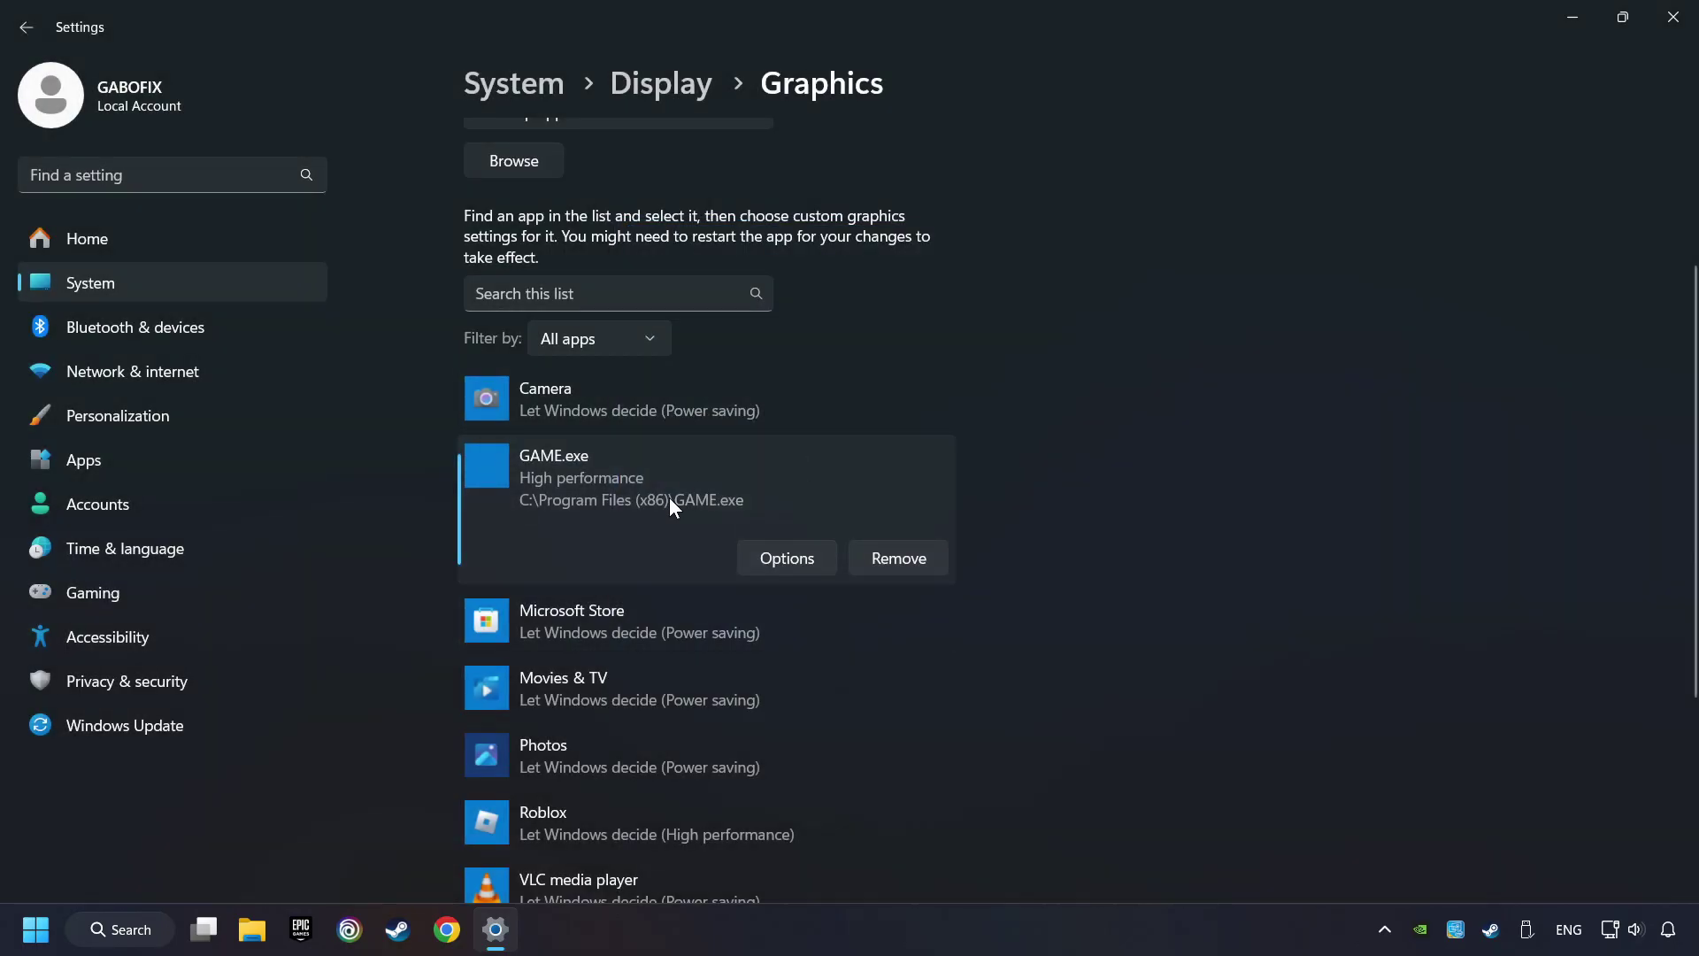
{"action": "left_click", "coordinate": [1673, 18]}
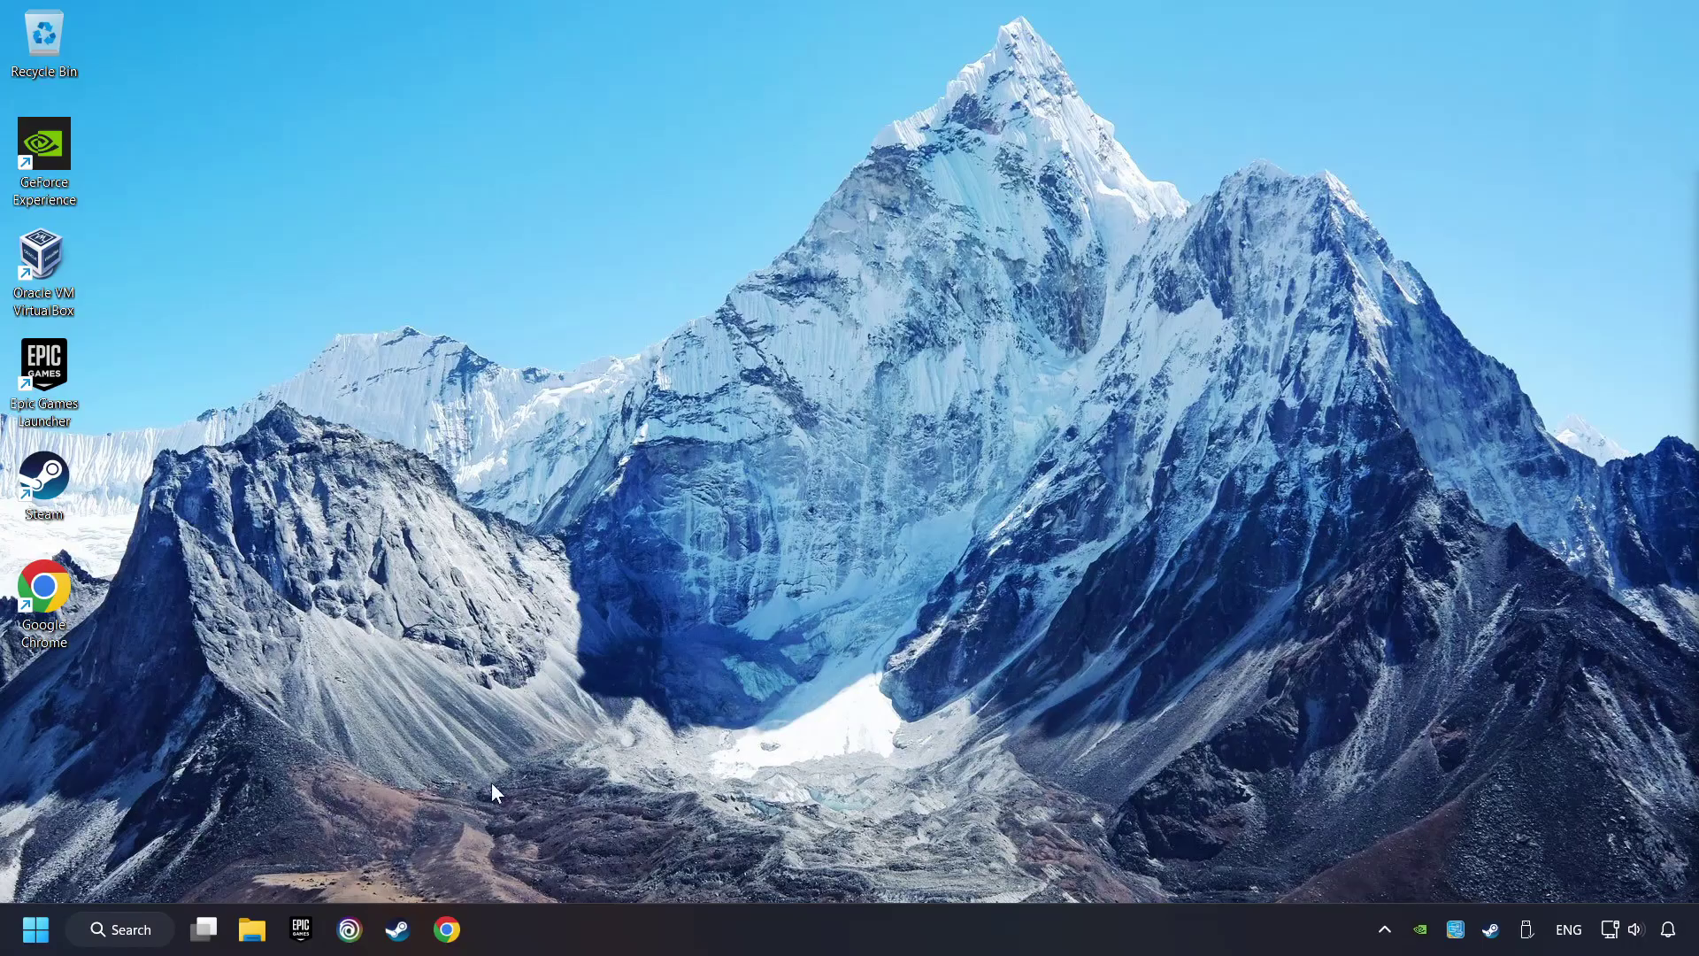
{"action": "left_click", "coordinate": [397, 929]}
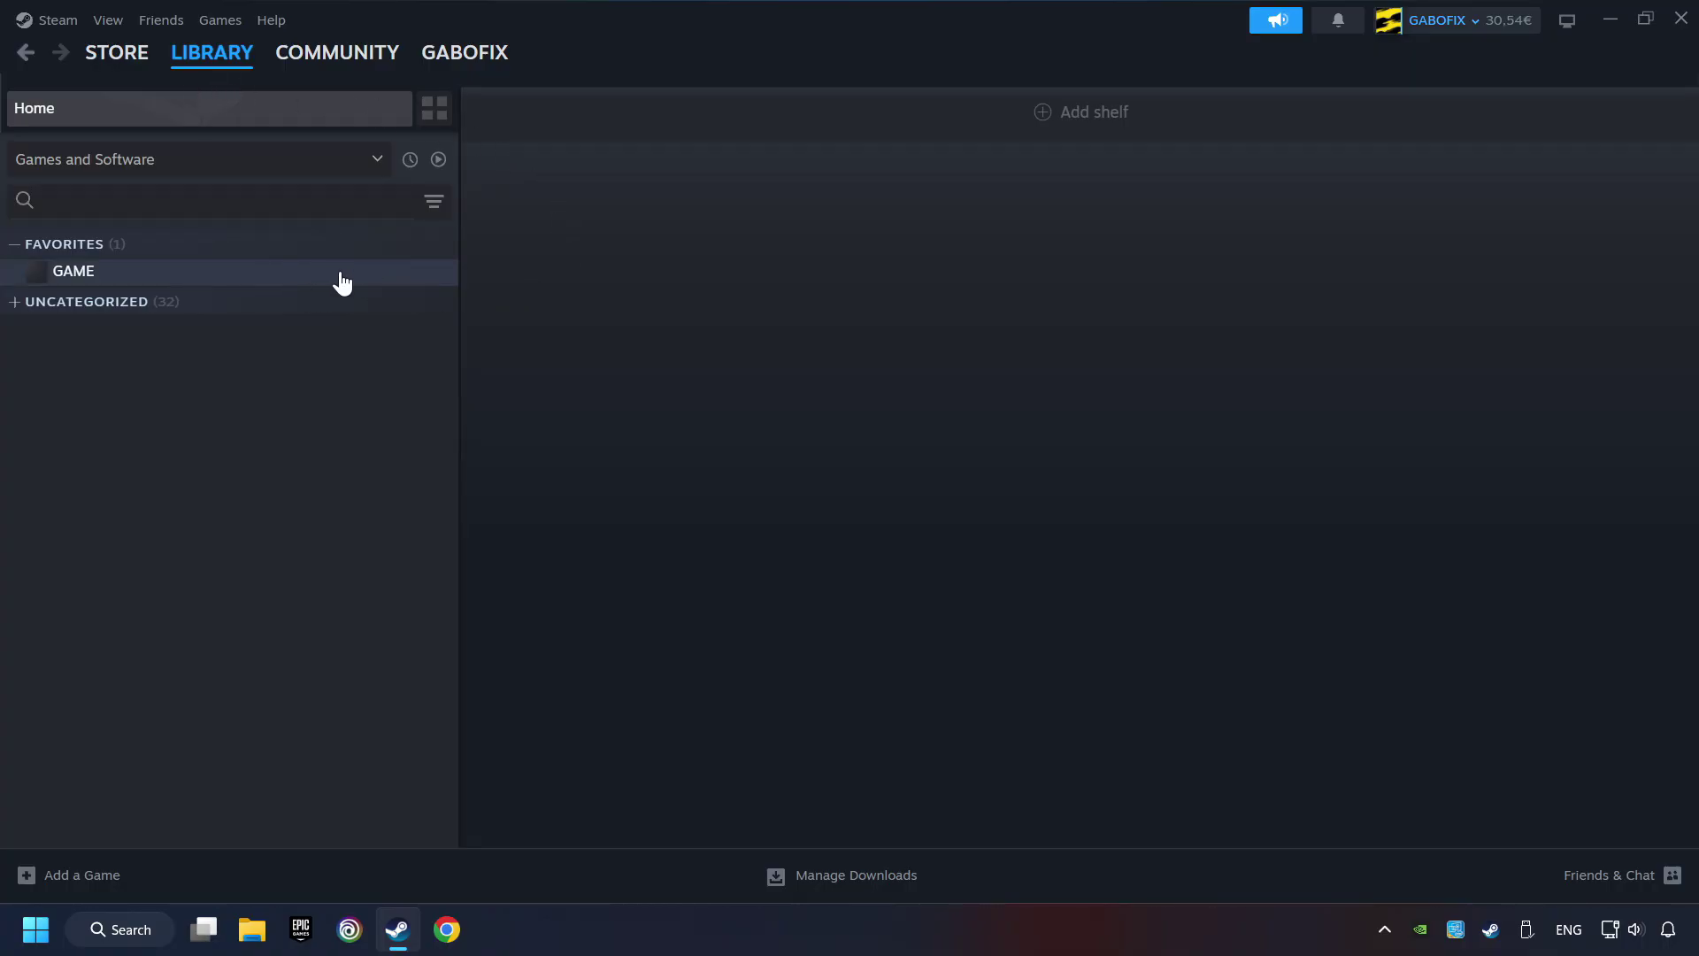
- Verify the integrity of GAME's files from its Installed Files properties in Steam
{"action": "right_click", "coordinate": [373, 274]}
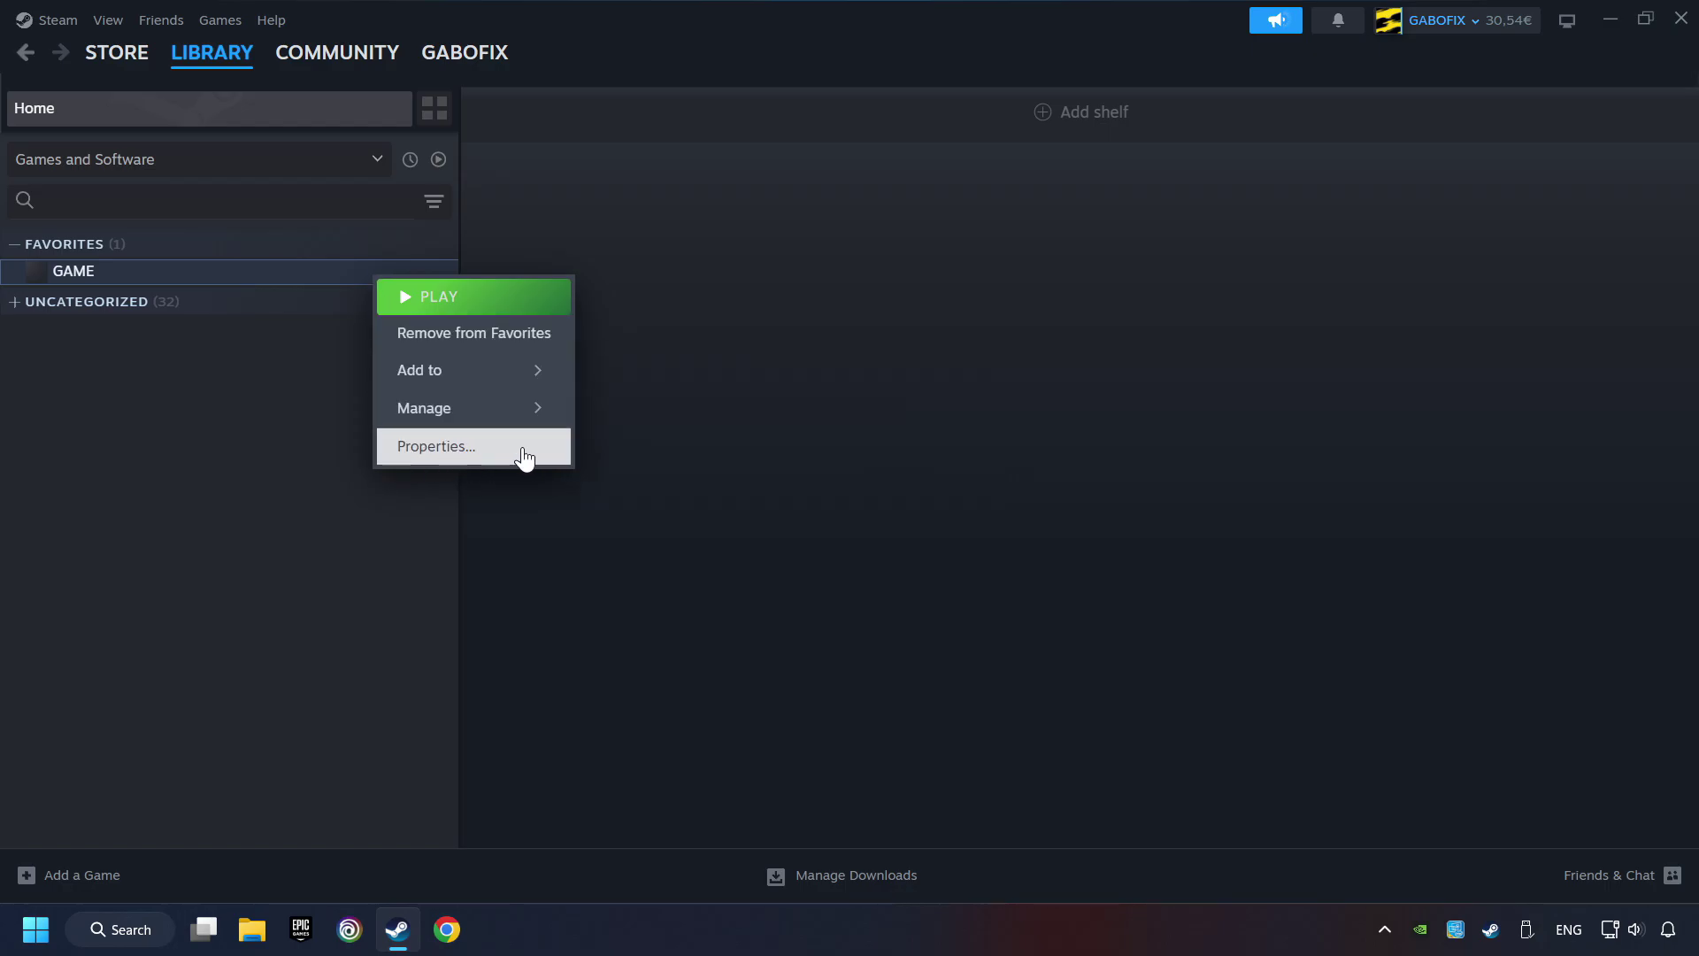
{"action": "left_click", "coordinate": [517, 452]}
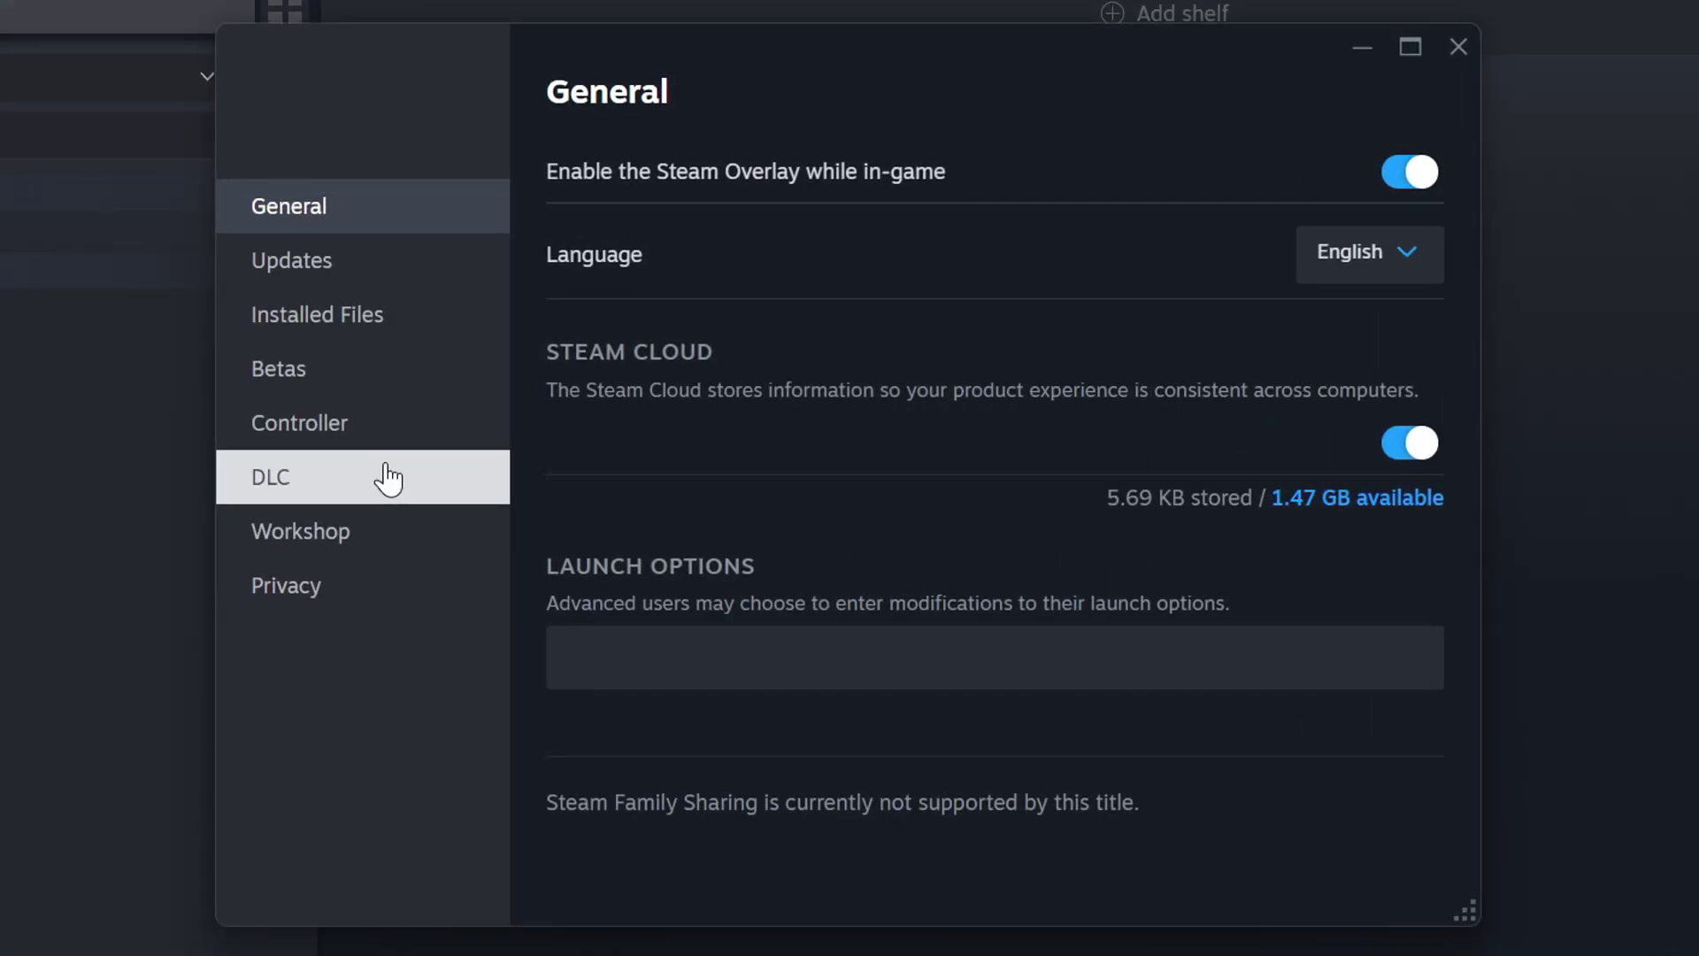
{"action": "left_click", "coordinate": [393, 327]}
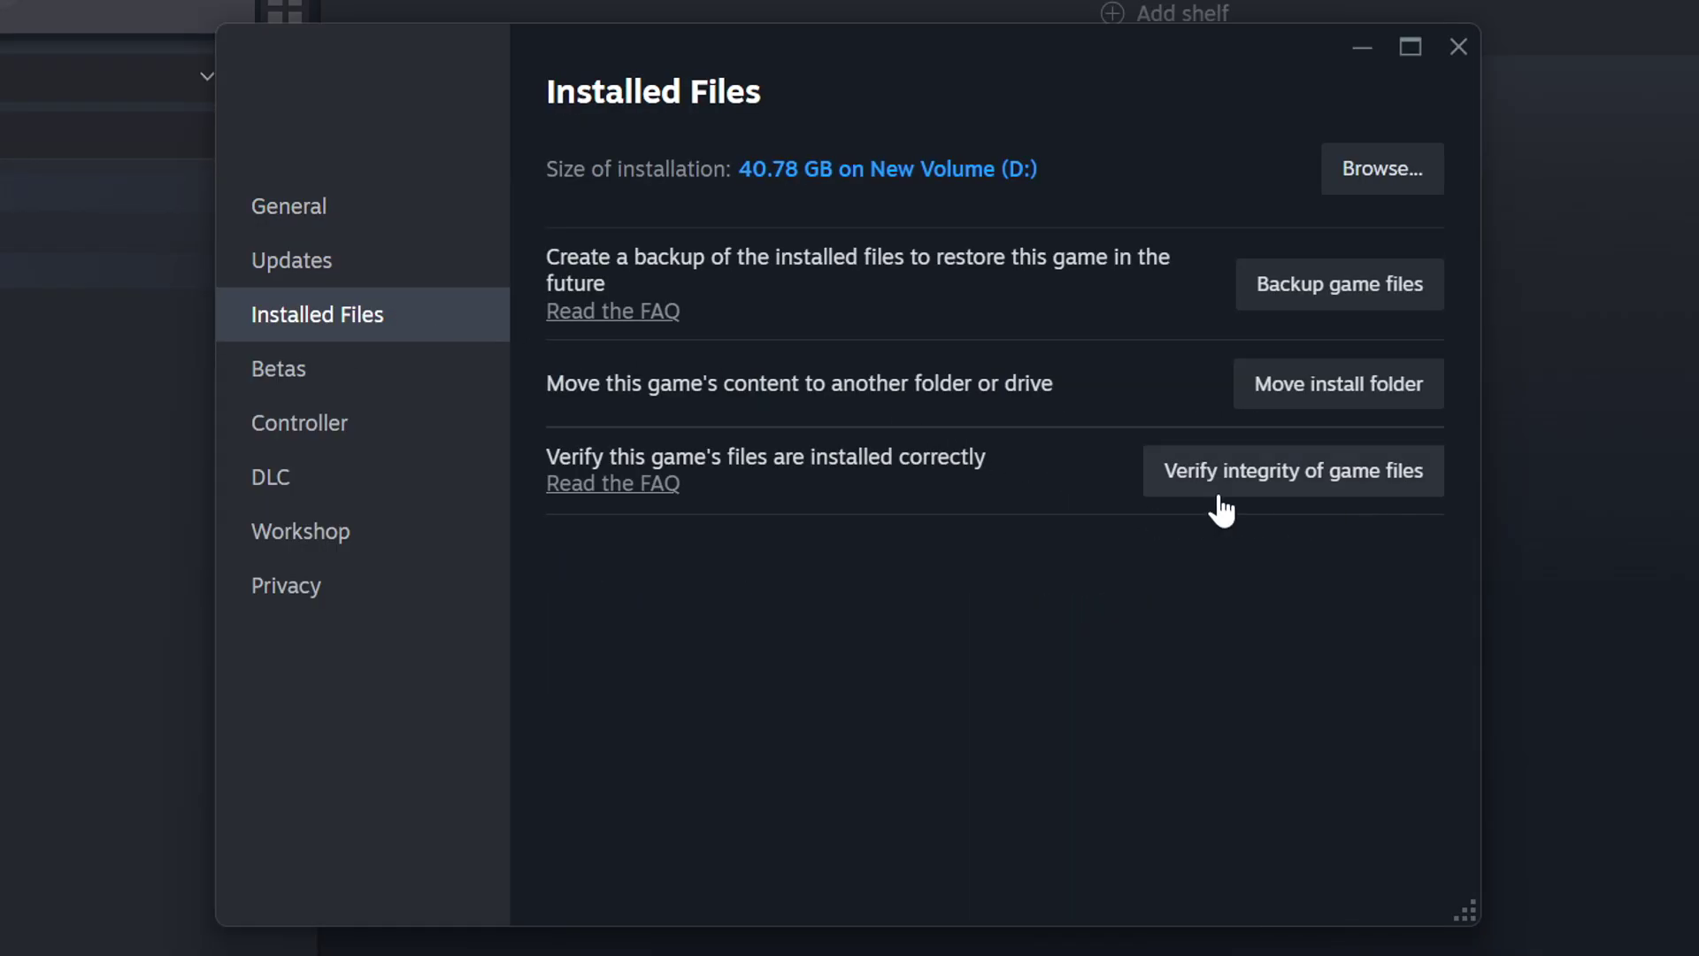
{"action": "left_click", "coordinate": [1328, 492]}
- Open the Compatibility properties of the GAME file in its install folder
{"action": "left_click", "coordinate": [1384, 169]}
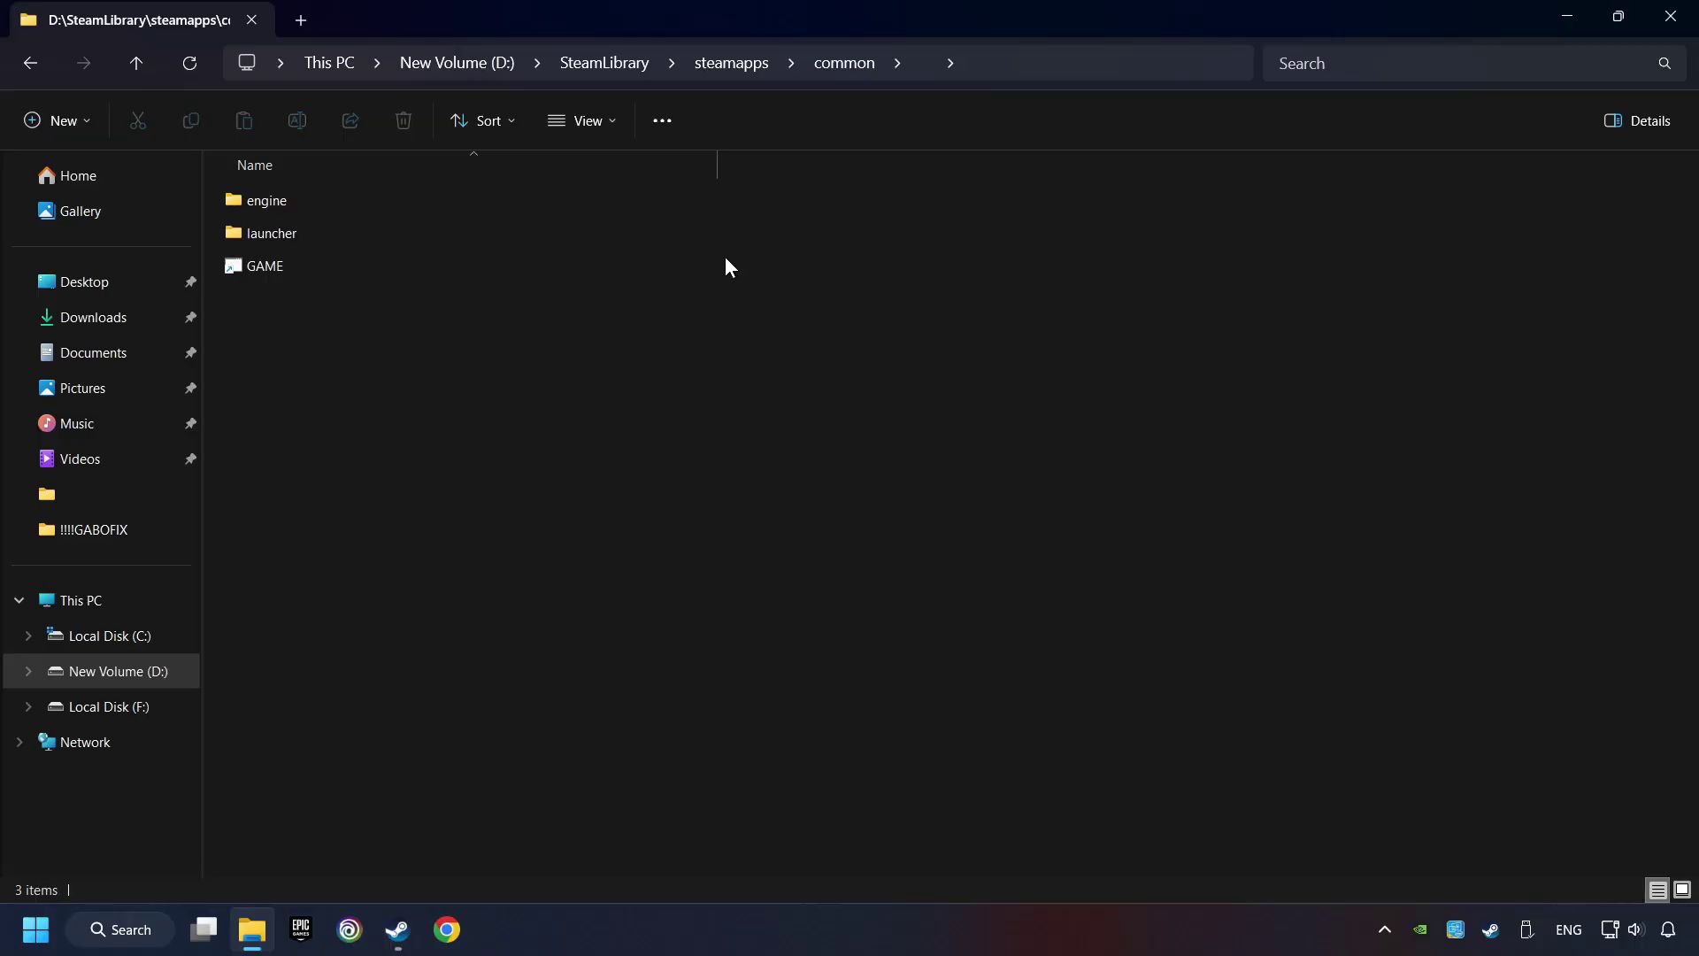
{"action": "left_click", "coordinate": [506, 265]}
{"action": "right_click", "coordinate": [541, 264]}
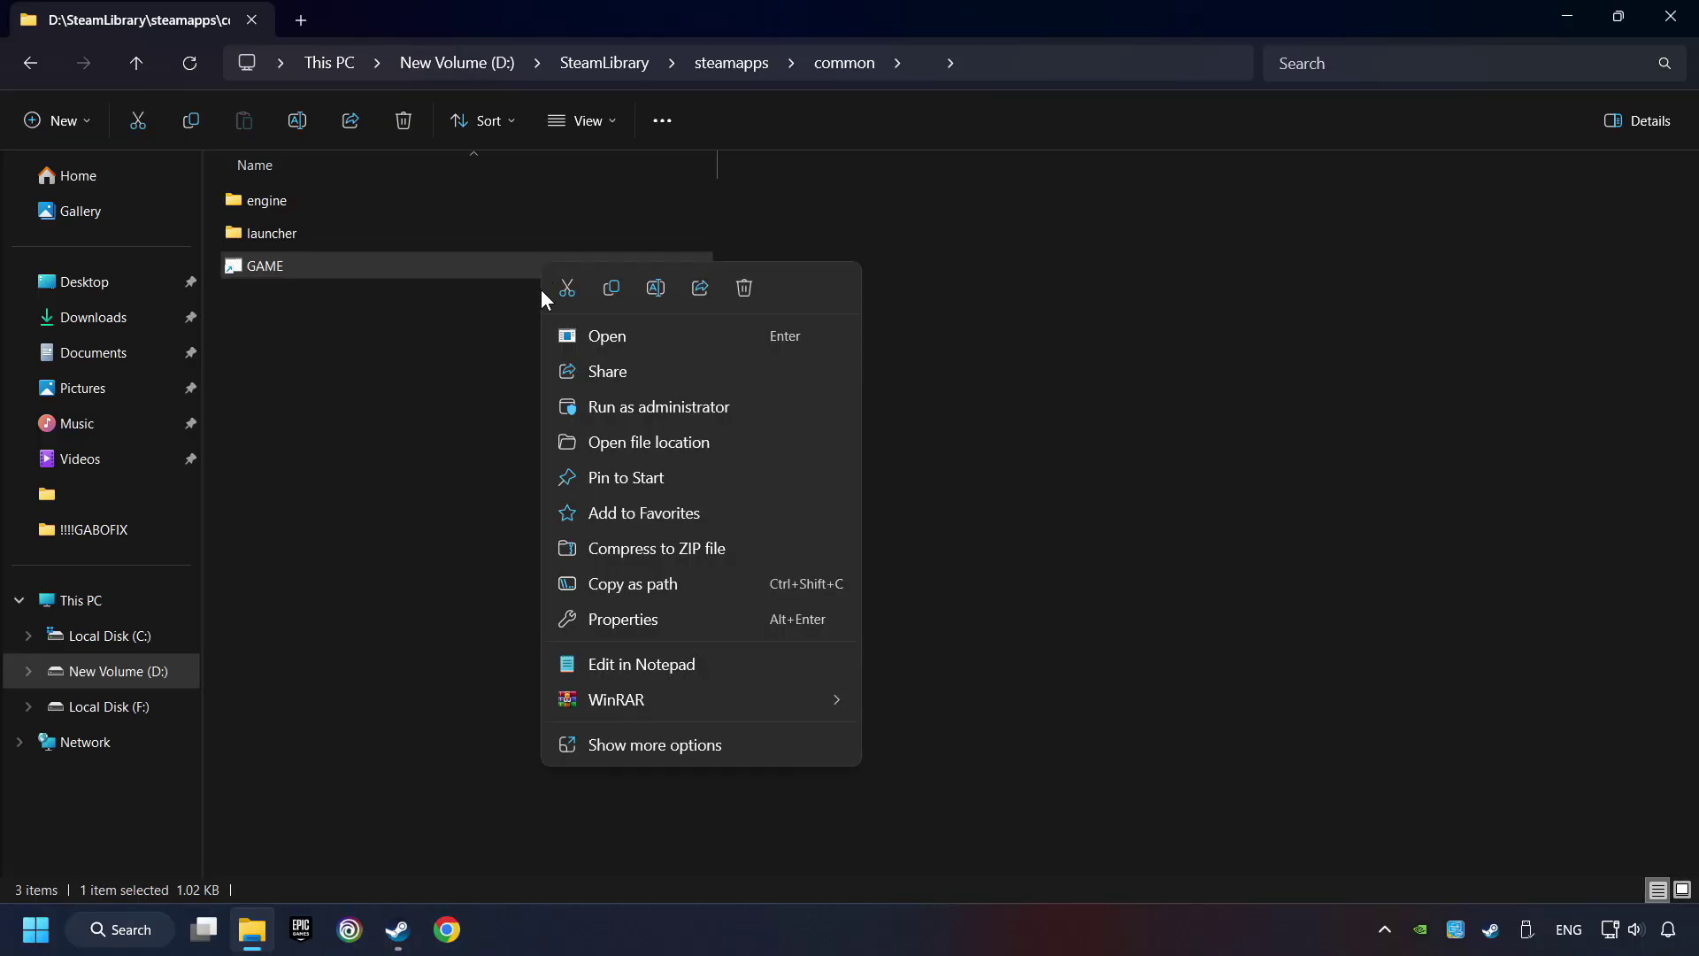
{"action": "left_click", "coordinate": [572, 620]}
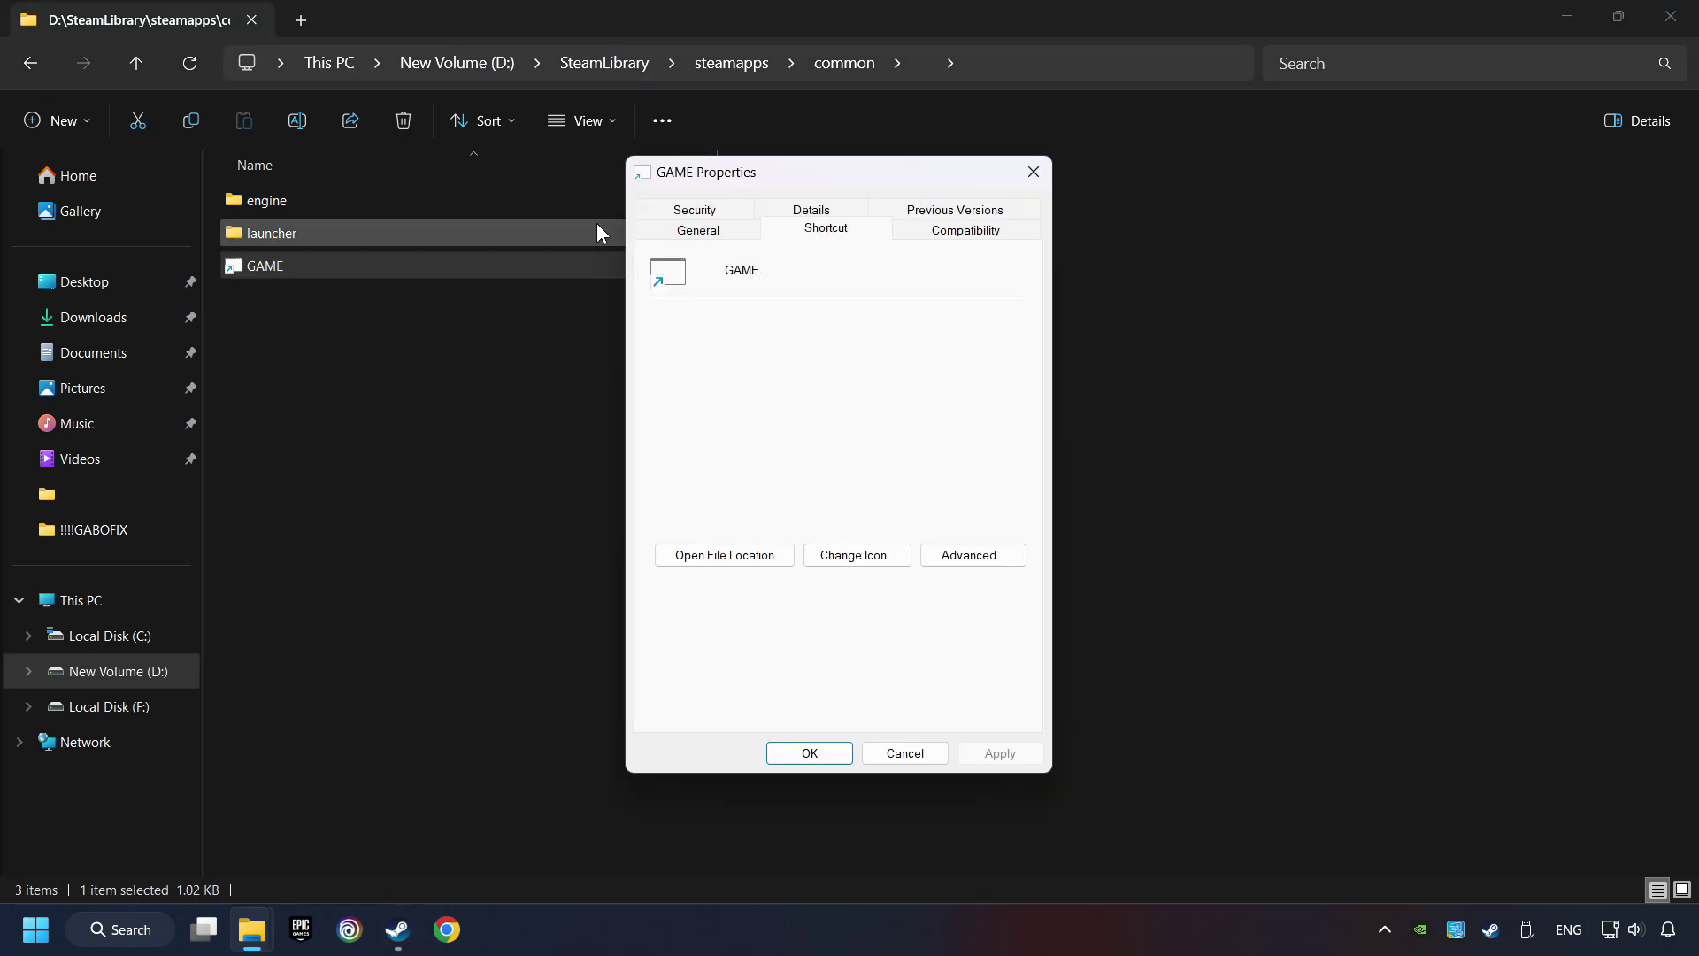
{"action": "left_click", "coordinate": [1005, 231]}
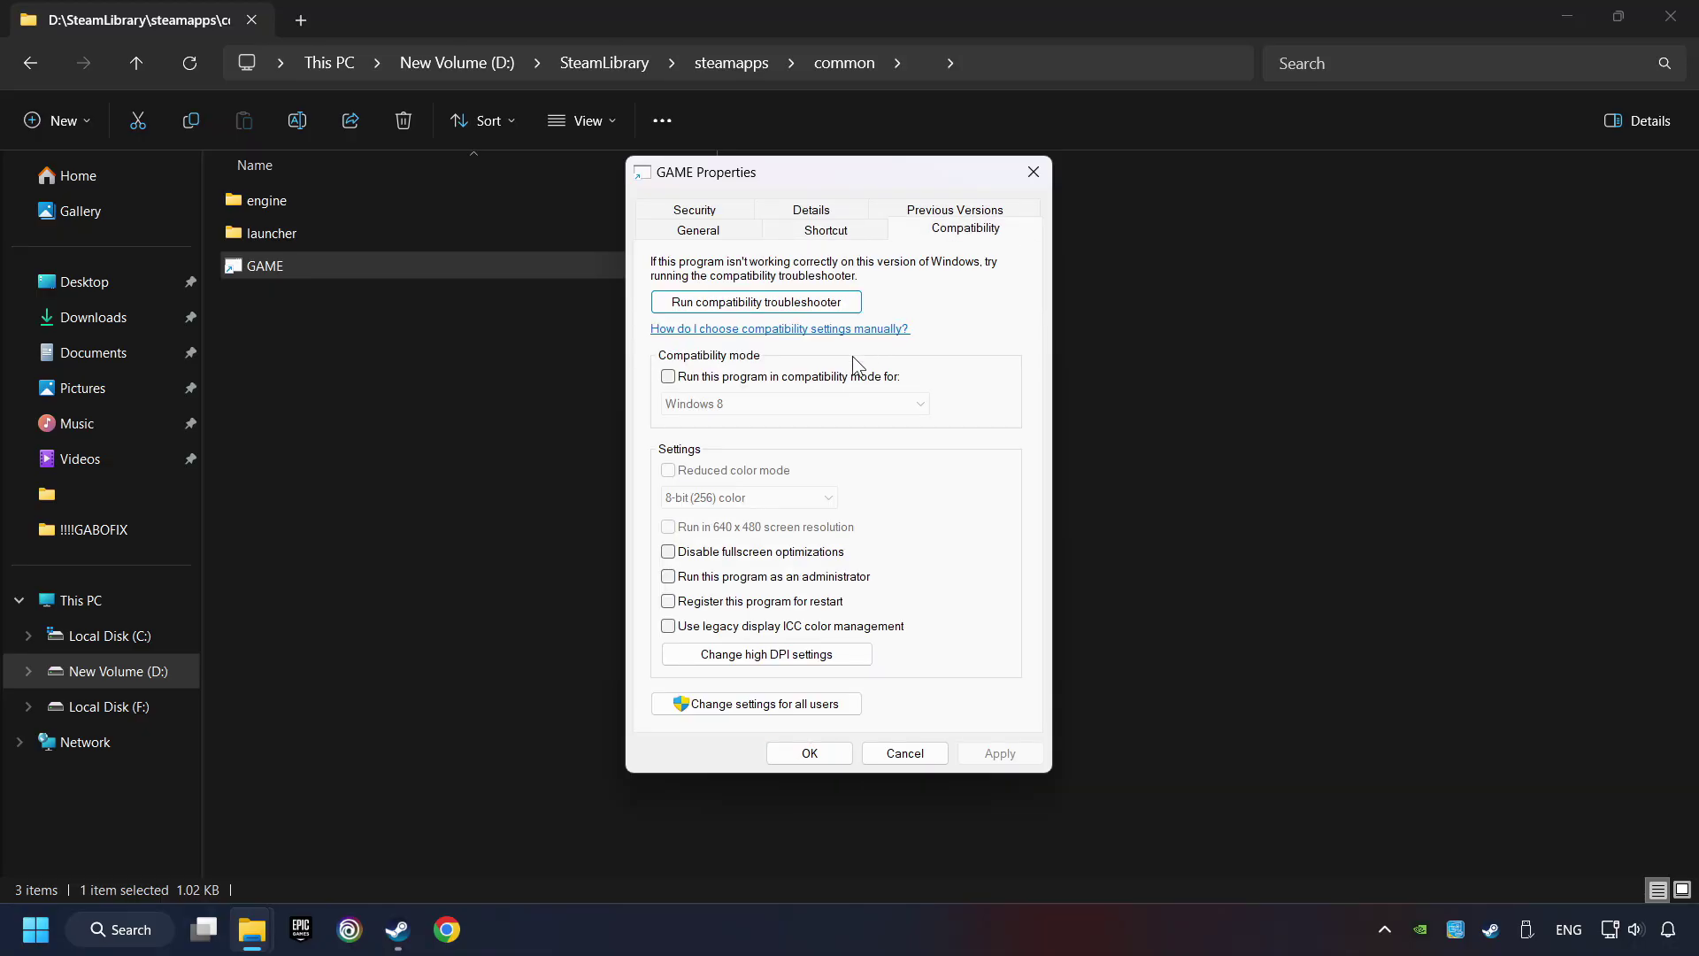
- Apply Windows 8 compatibility mode, fullscreen optimizations disabled, and run as administrator
{"action": "left_click", "coordinate": [703, 385]}
{"action": "left_click", "coordinate": [803, 402]}
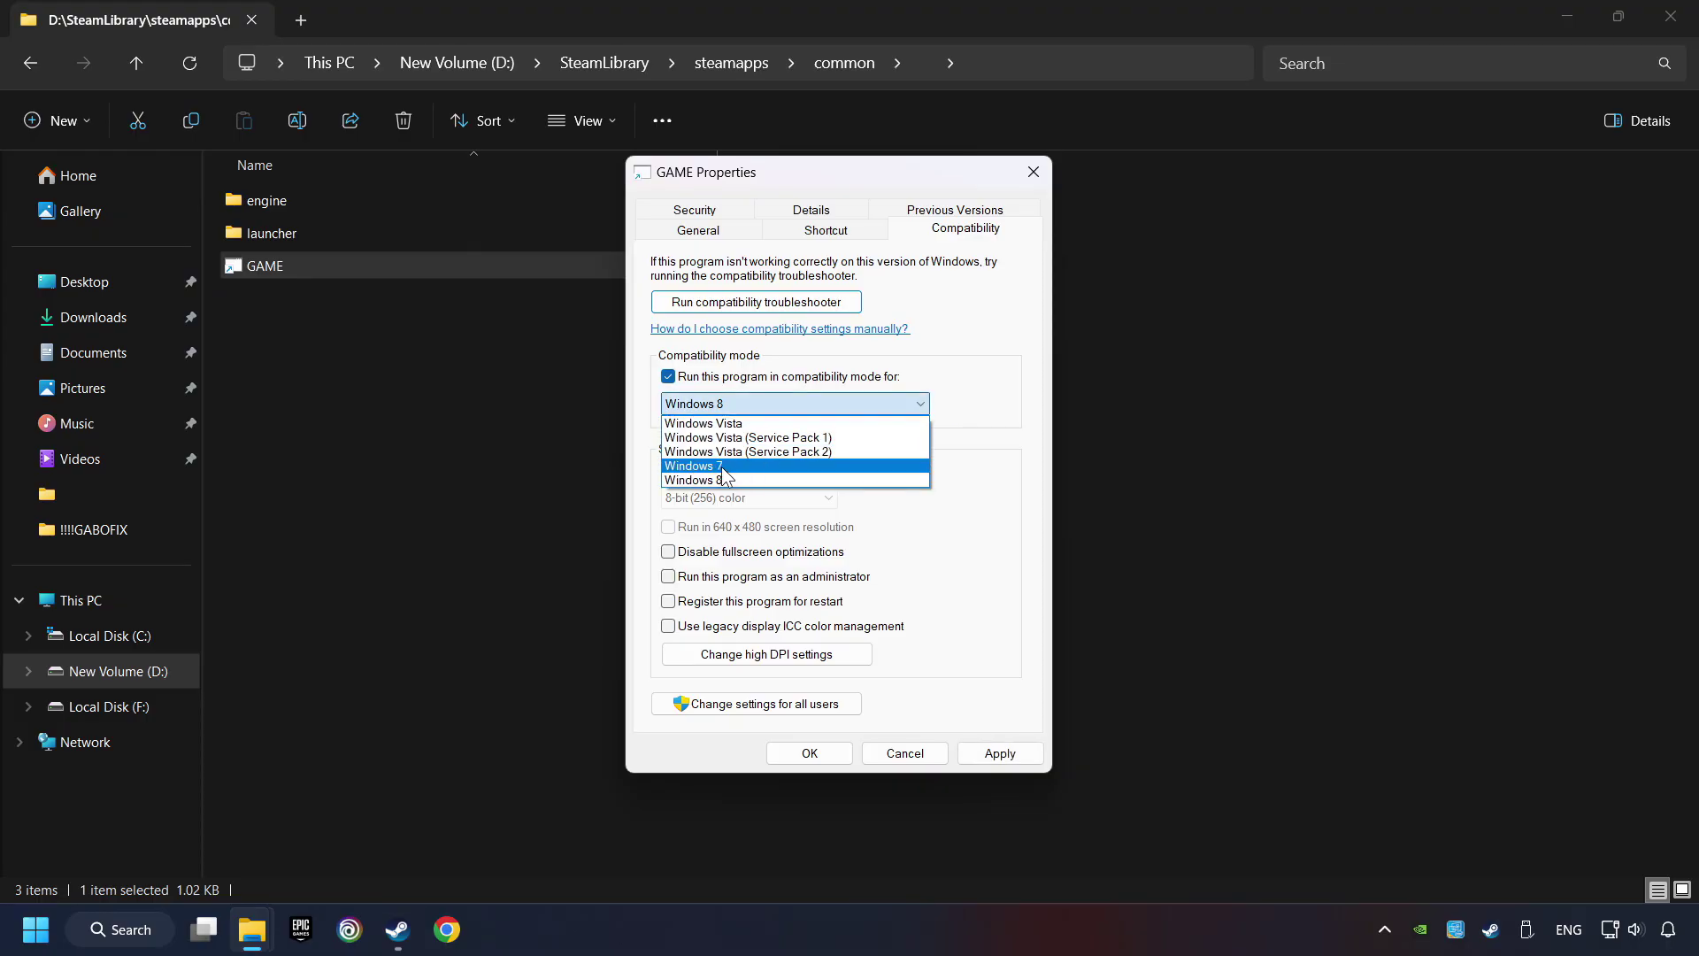
{"action": "left_click", "coordinate": [750, 480]}
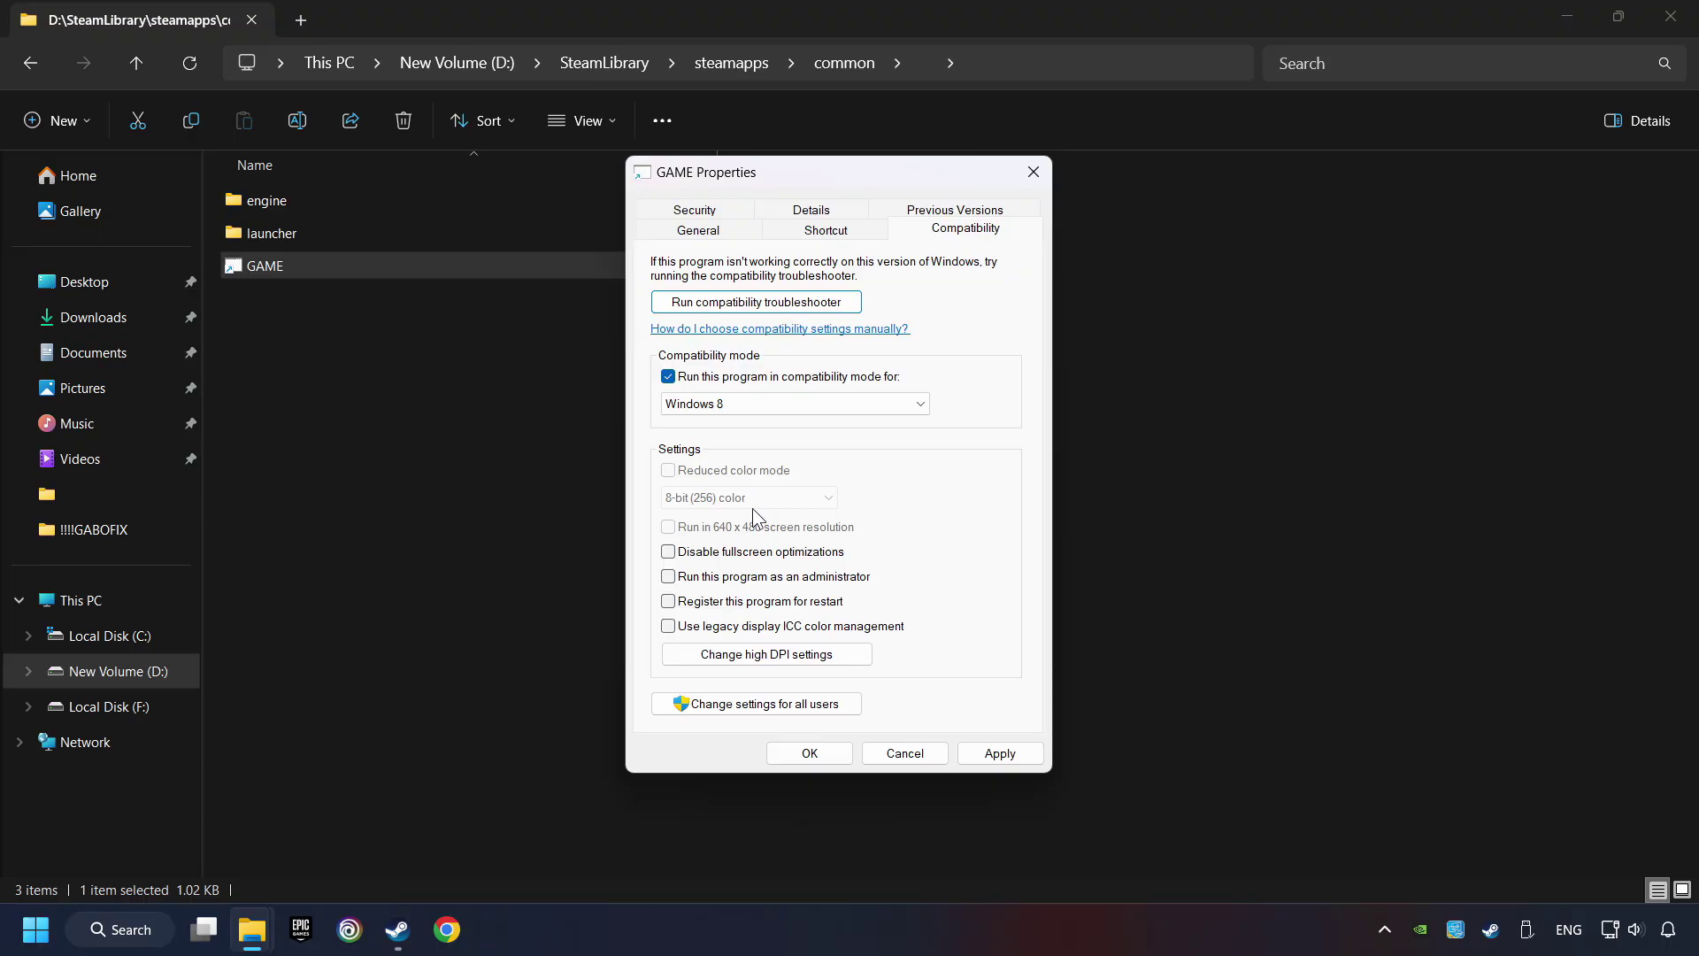
{"action": "left_click", "coordinate": [667, 550]}
{"action": "left_click", "coordinate": [667, 576]}
{"action": "left_click", "coordinate": [1003, 759]}
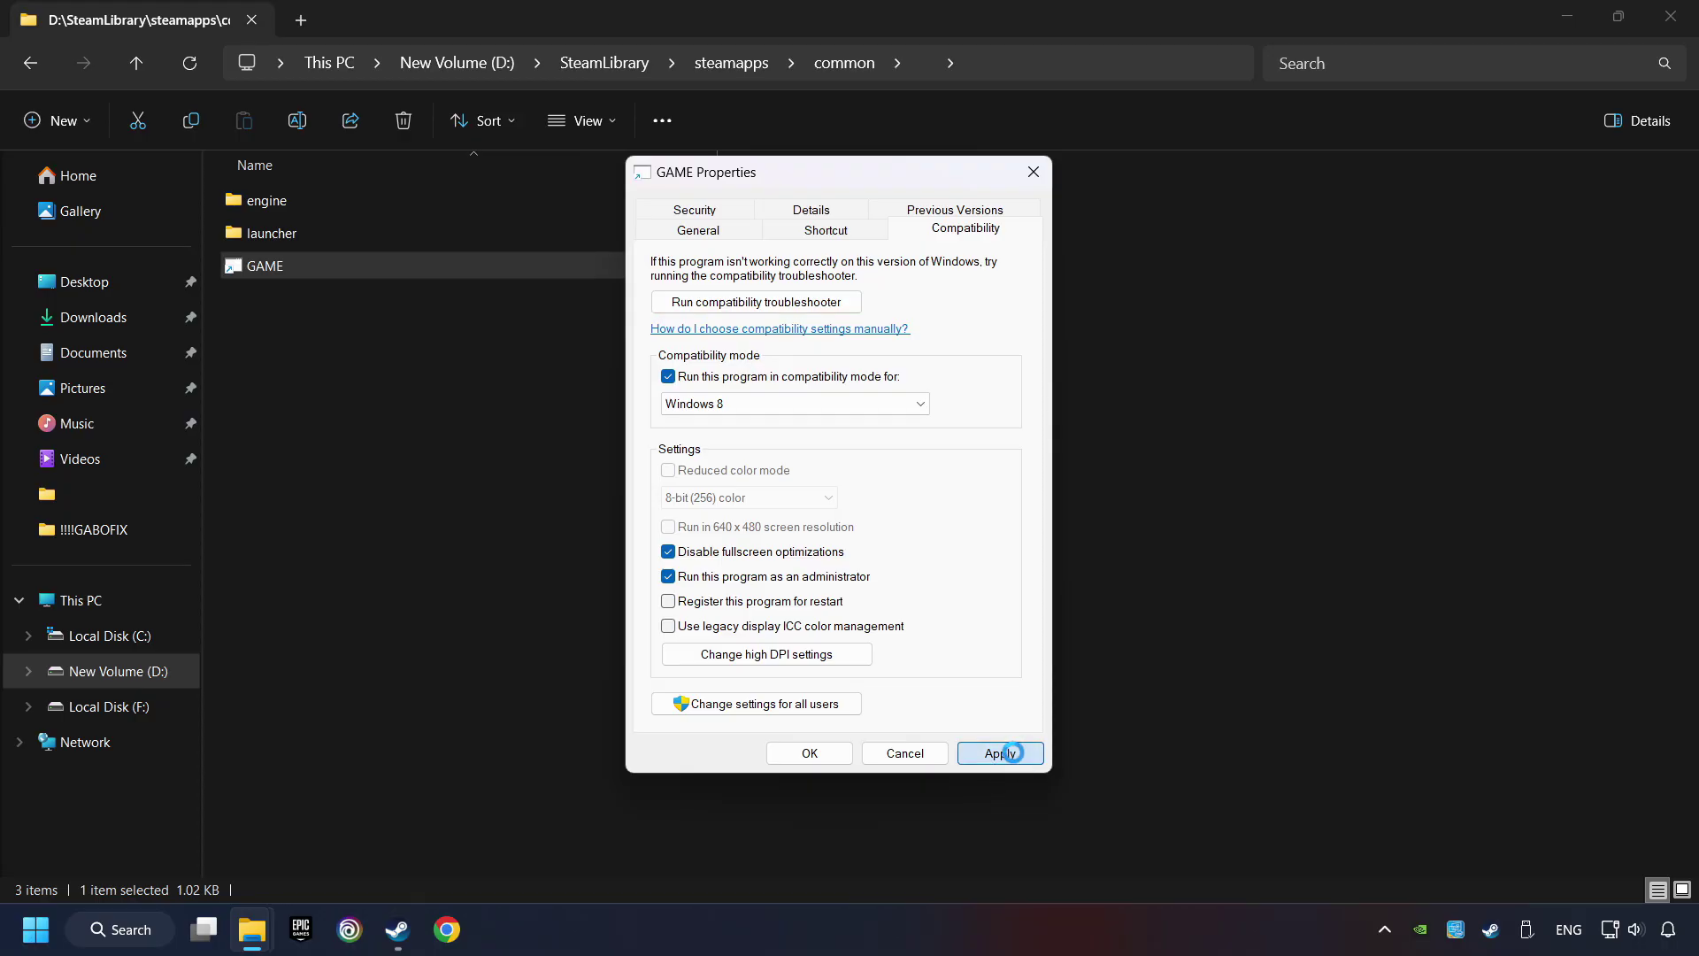
{"action": "left_click", "coordinate": [811, 752]}
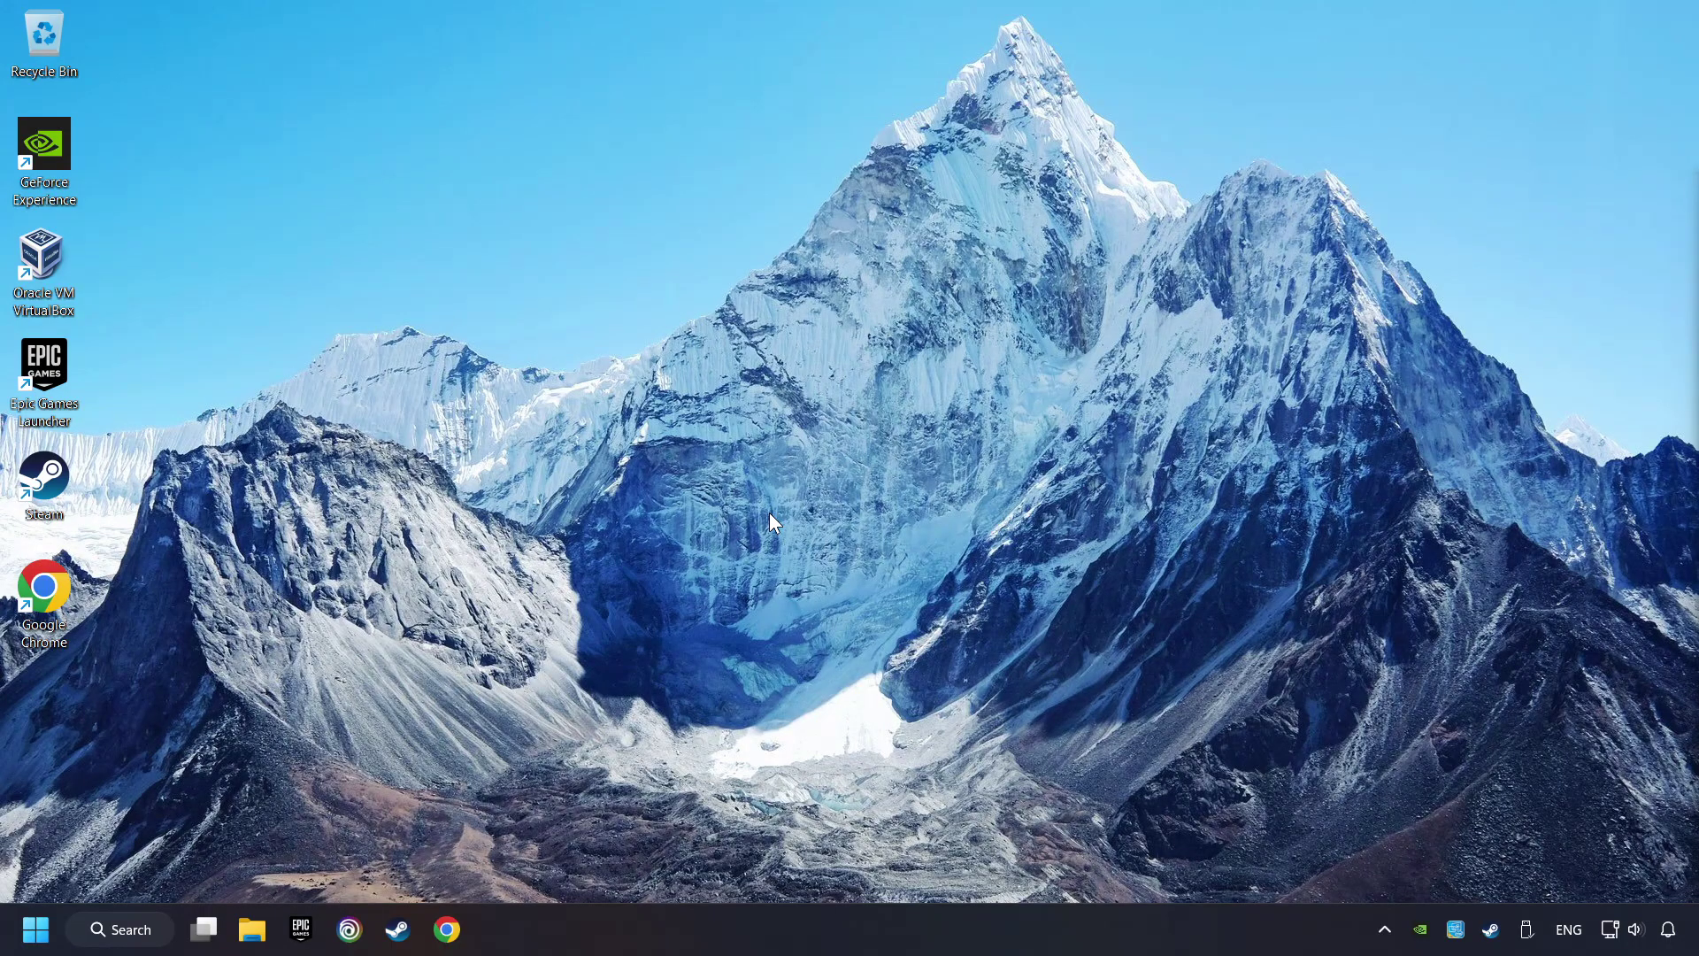
- Launch Chrome and load the DirectX End-User Runtime download page
{"action": "left_click", "coordinate": [446, 930]}
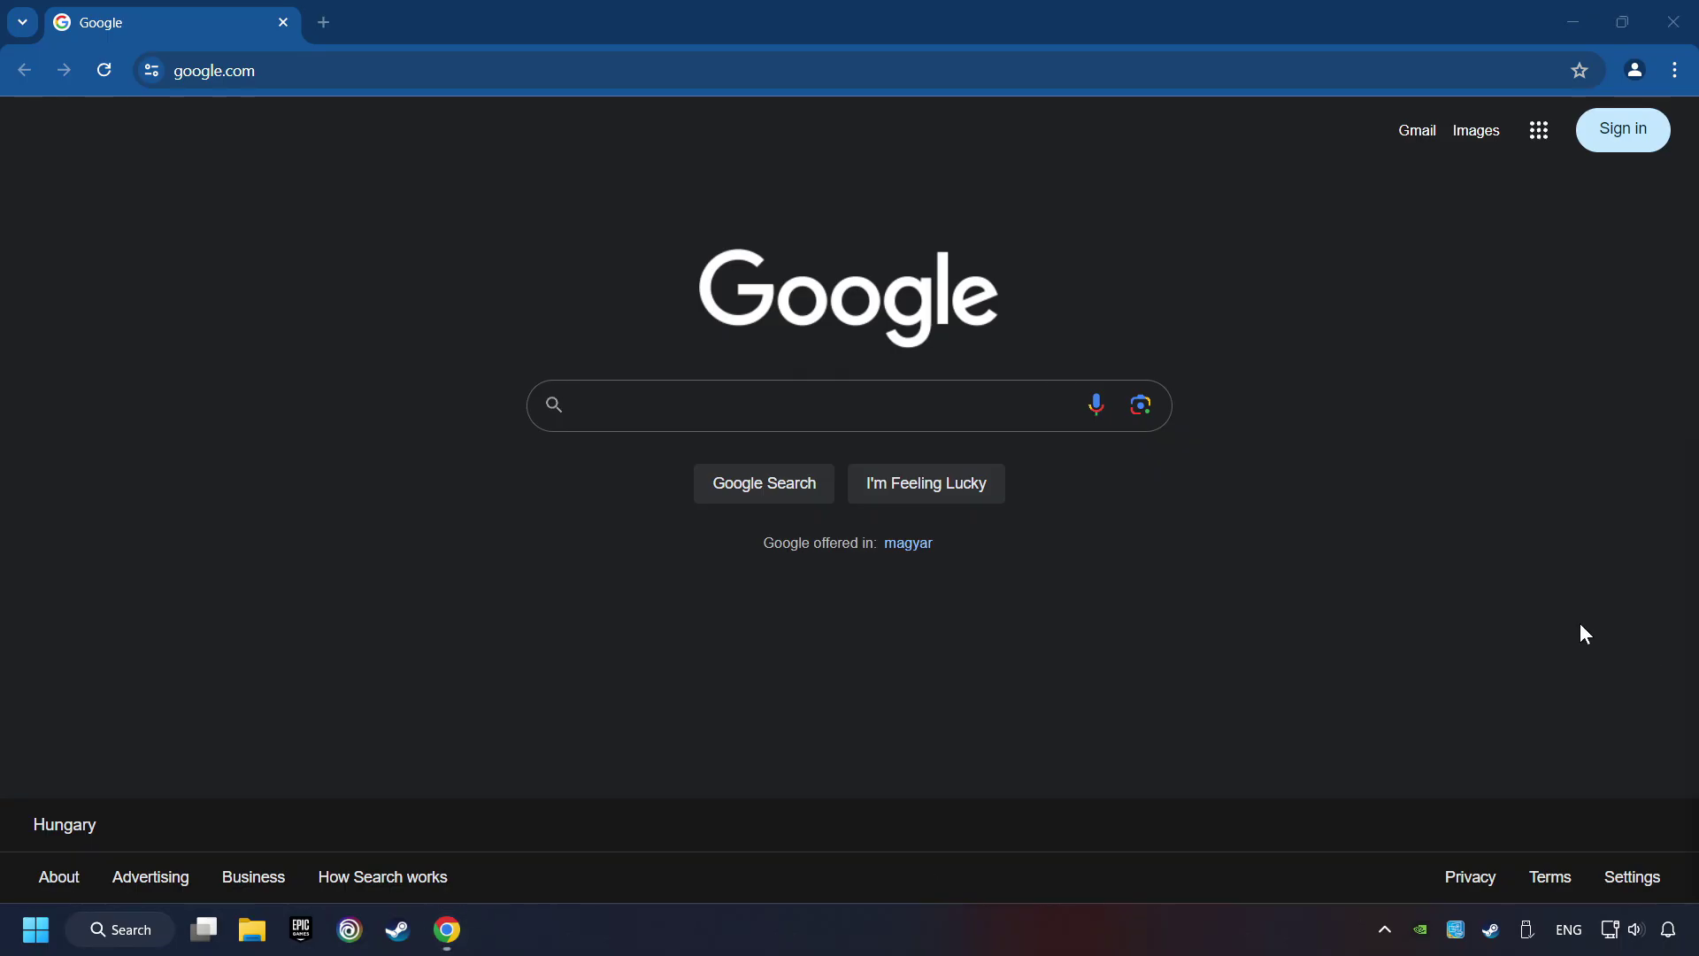
{"action": "key", "text": "ctrl+l"}
{"action": "type", "text": "https://www.microsoft.com/en-US/download/details.aspx?id=35"}
{"action": "key", "text": "Return"}
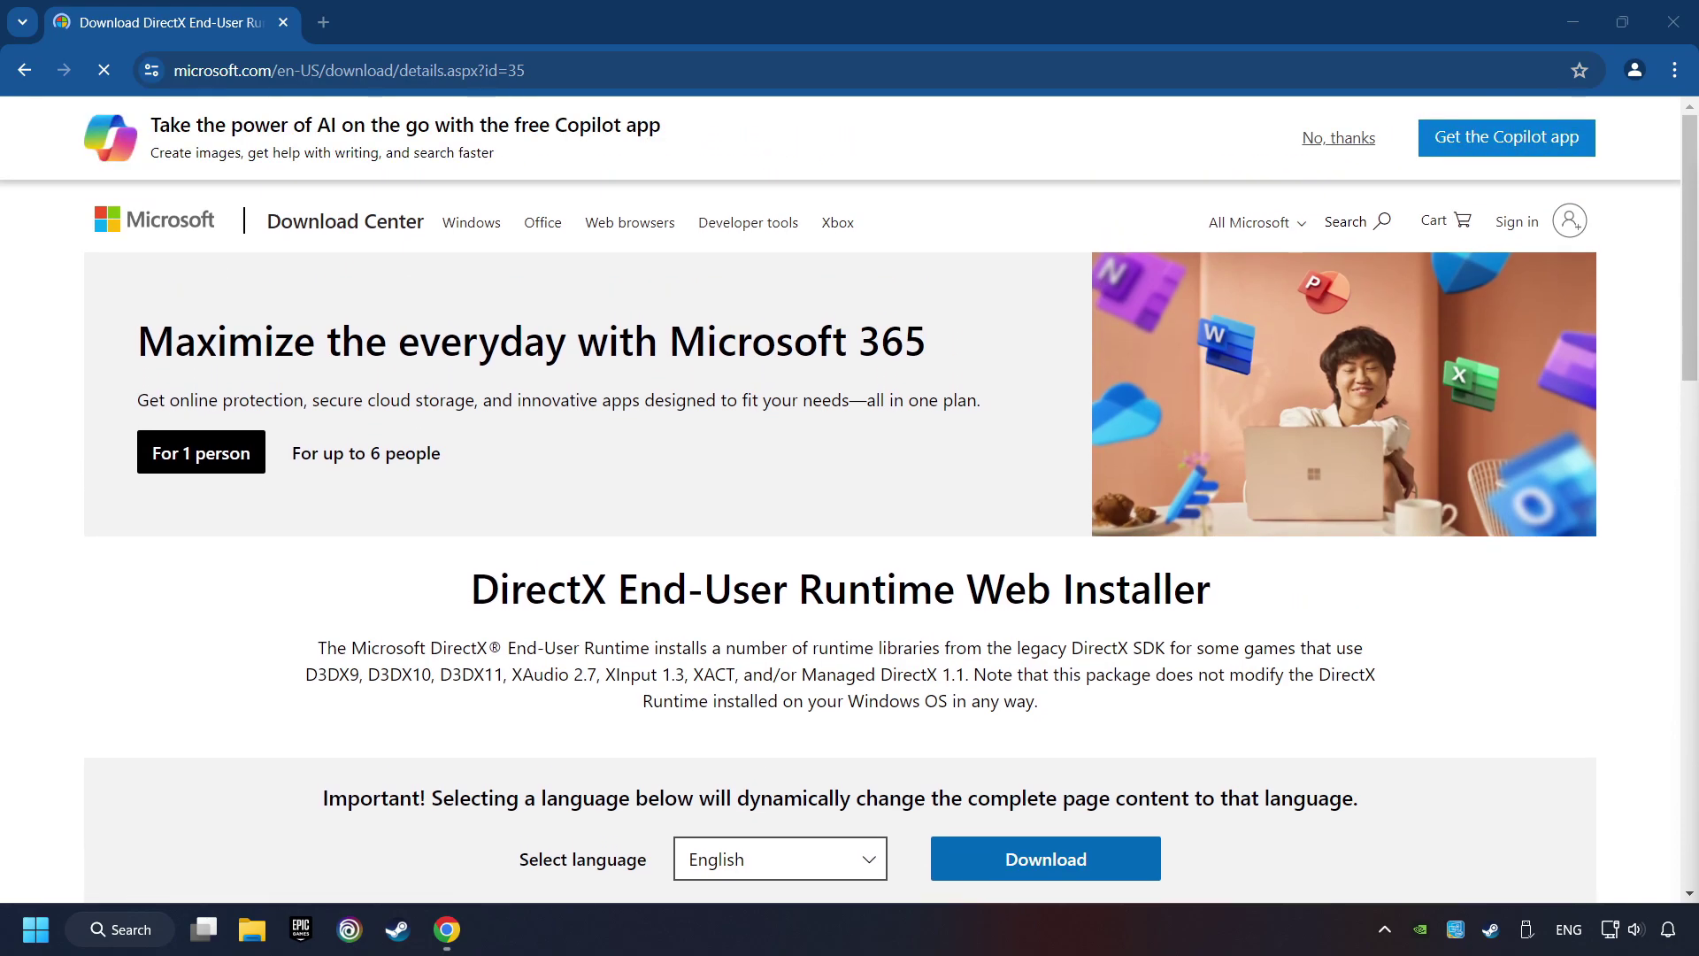
- Load the Visual C++ Redistributable downloads page in a new tab, then return to DirectX
{"action": "left_click", "coordinate": [323, 22]}
{"action": "type", "text": "https://learn.microsoft.com/en-us/cpp/windows/latest-supported-vc-redist?view=msvc-160"}
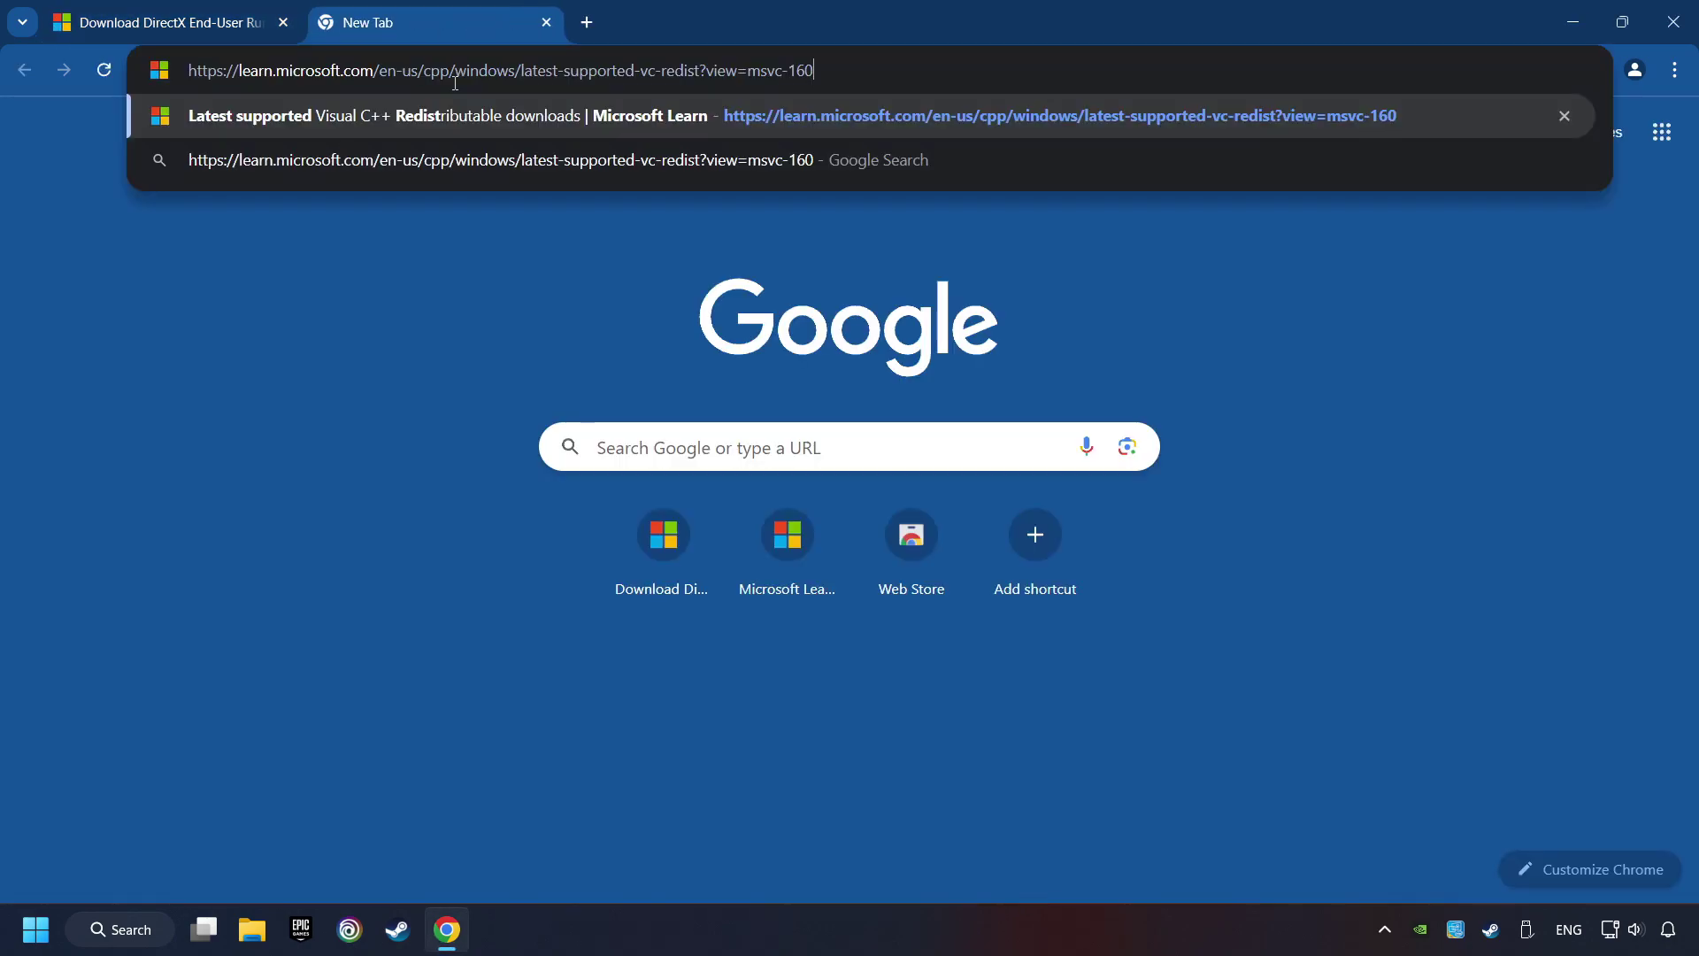
{"action": "key", "text": "Return"}
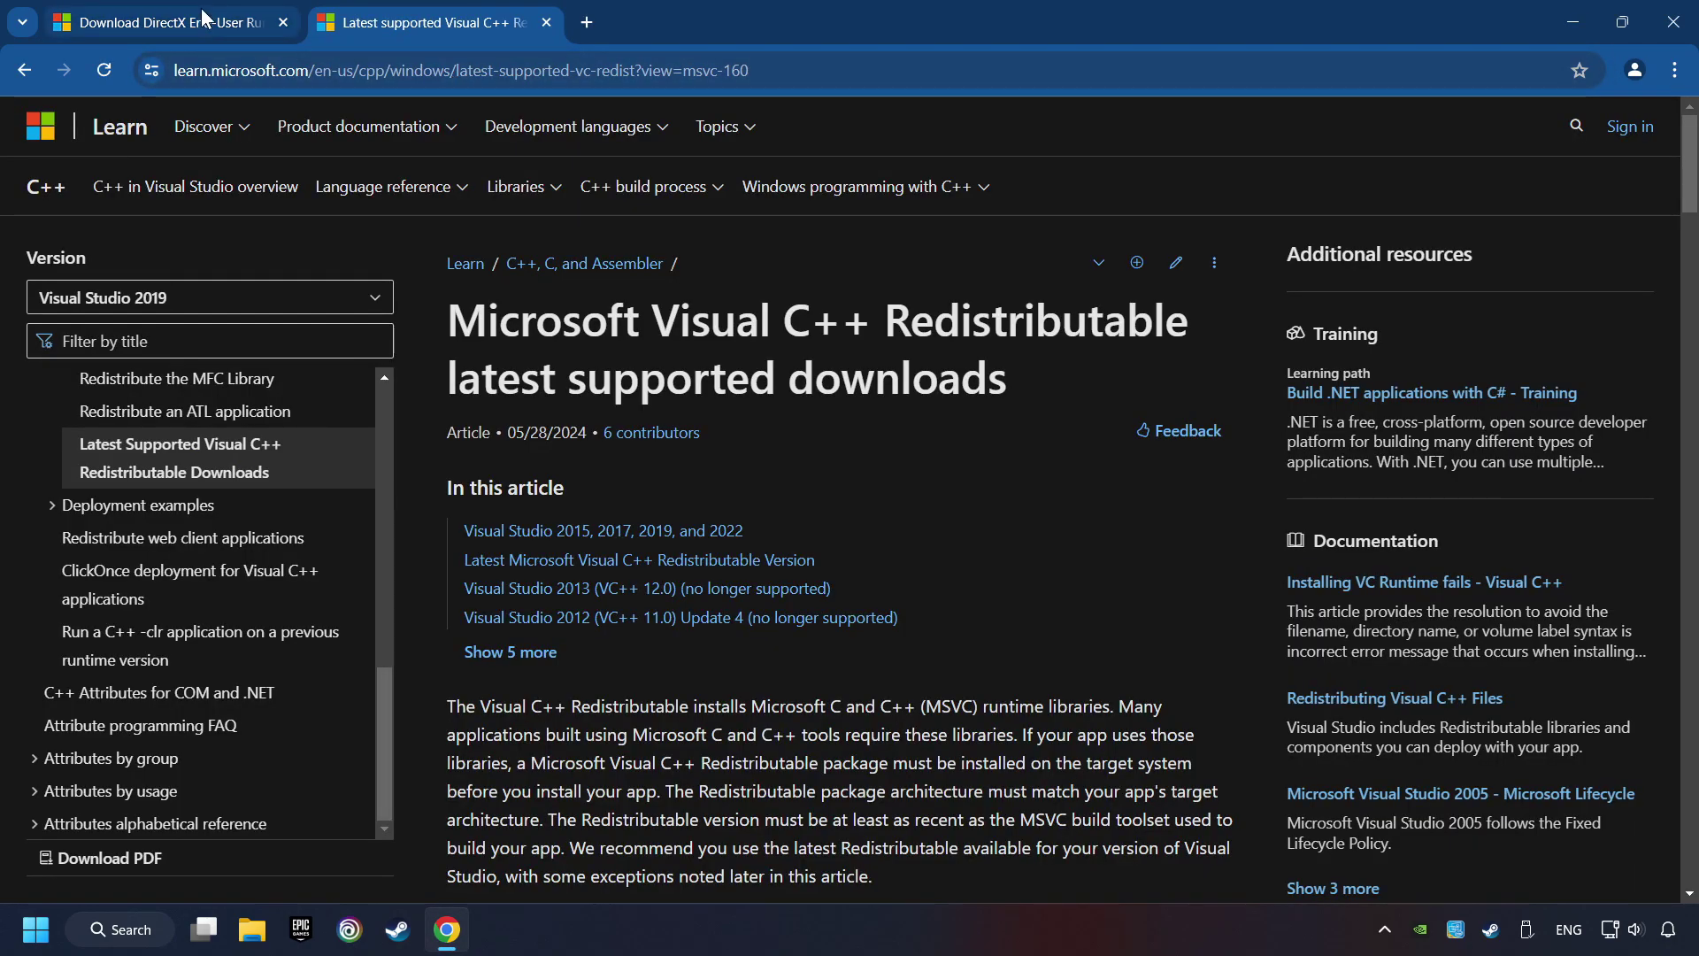
{"action": "left_click", "coordinate": [170, 22]}
{"action": "scroll", "coordinate": [509, 468], "scroll_direction": "down", "scroll_amount": 1}
{"action": "scroll", "coordinate": [509, 468], "scroll_direction": "down", "scroll_amount": 1}
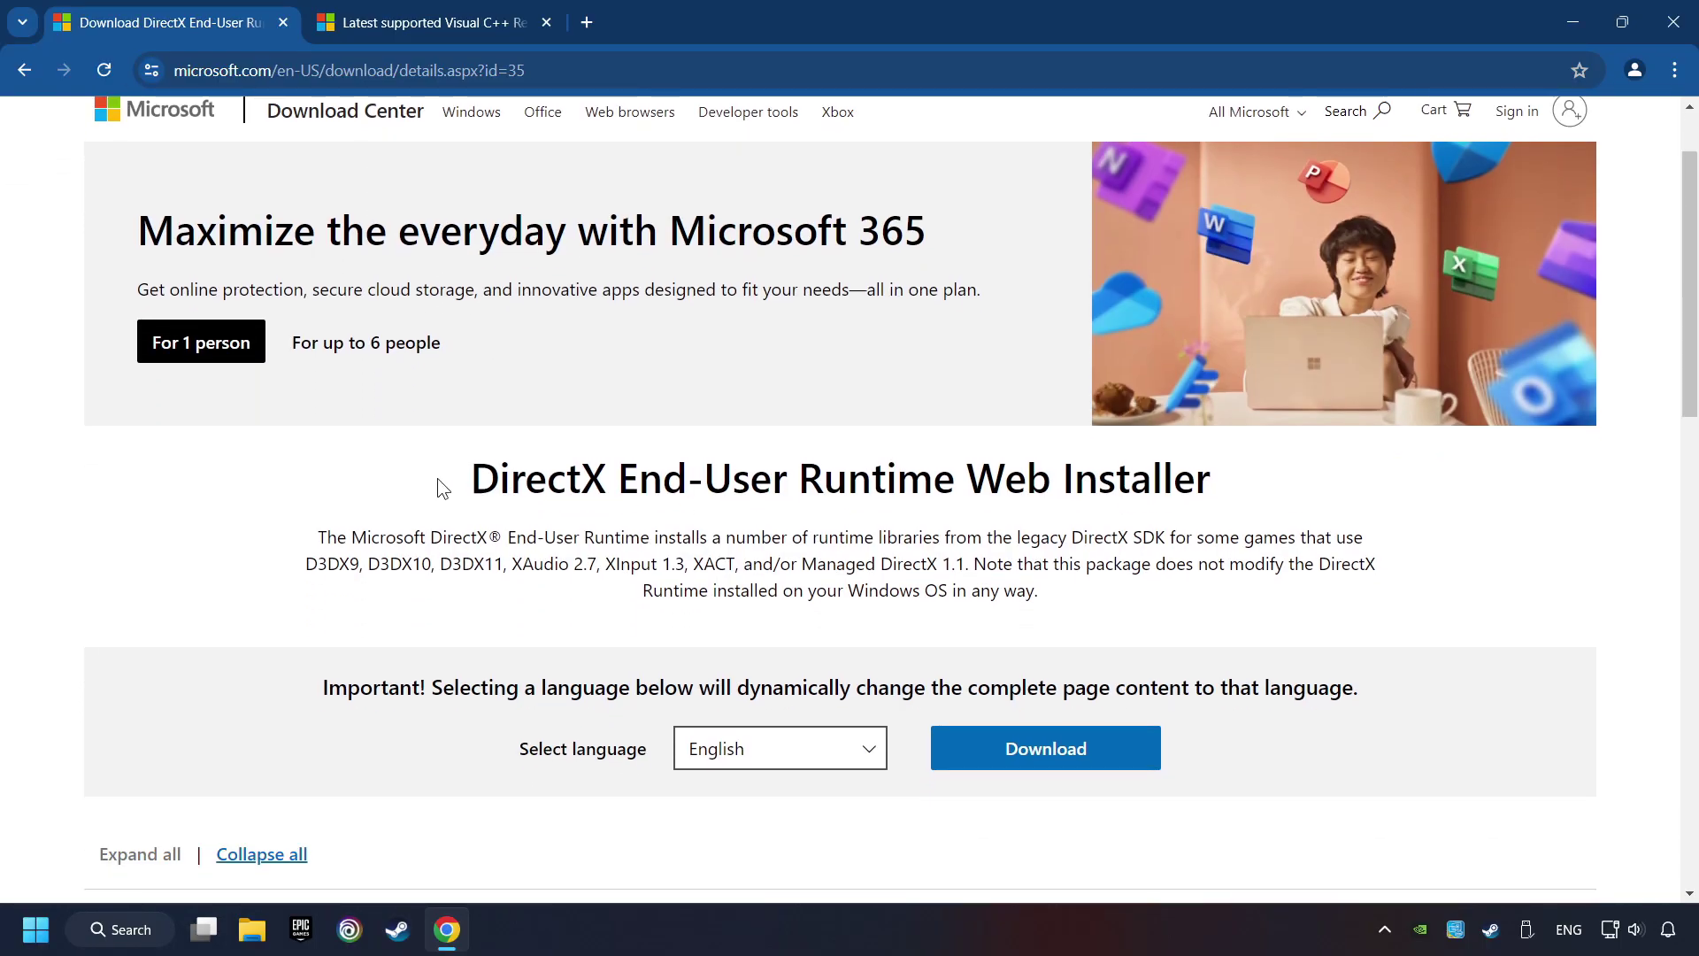
{"action": "scroll", "coordinate": [472, 475], "scroll_direction": "down", "scroll_amount": 1}
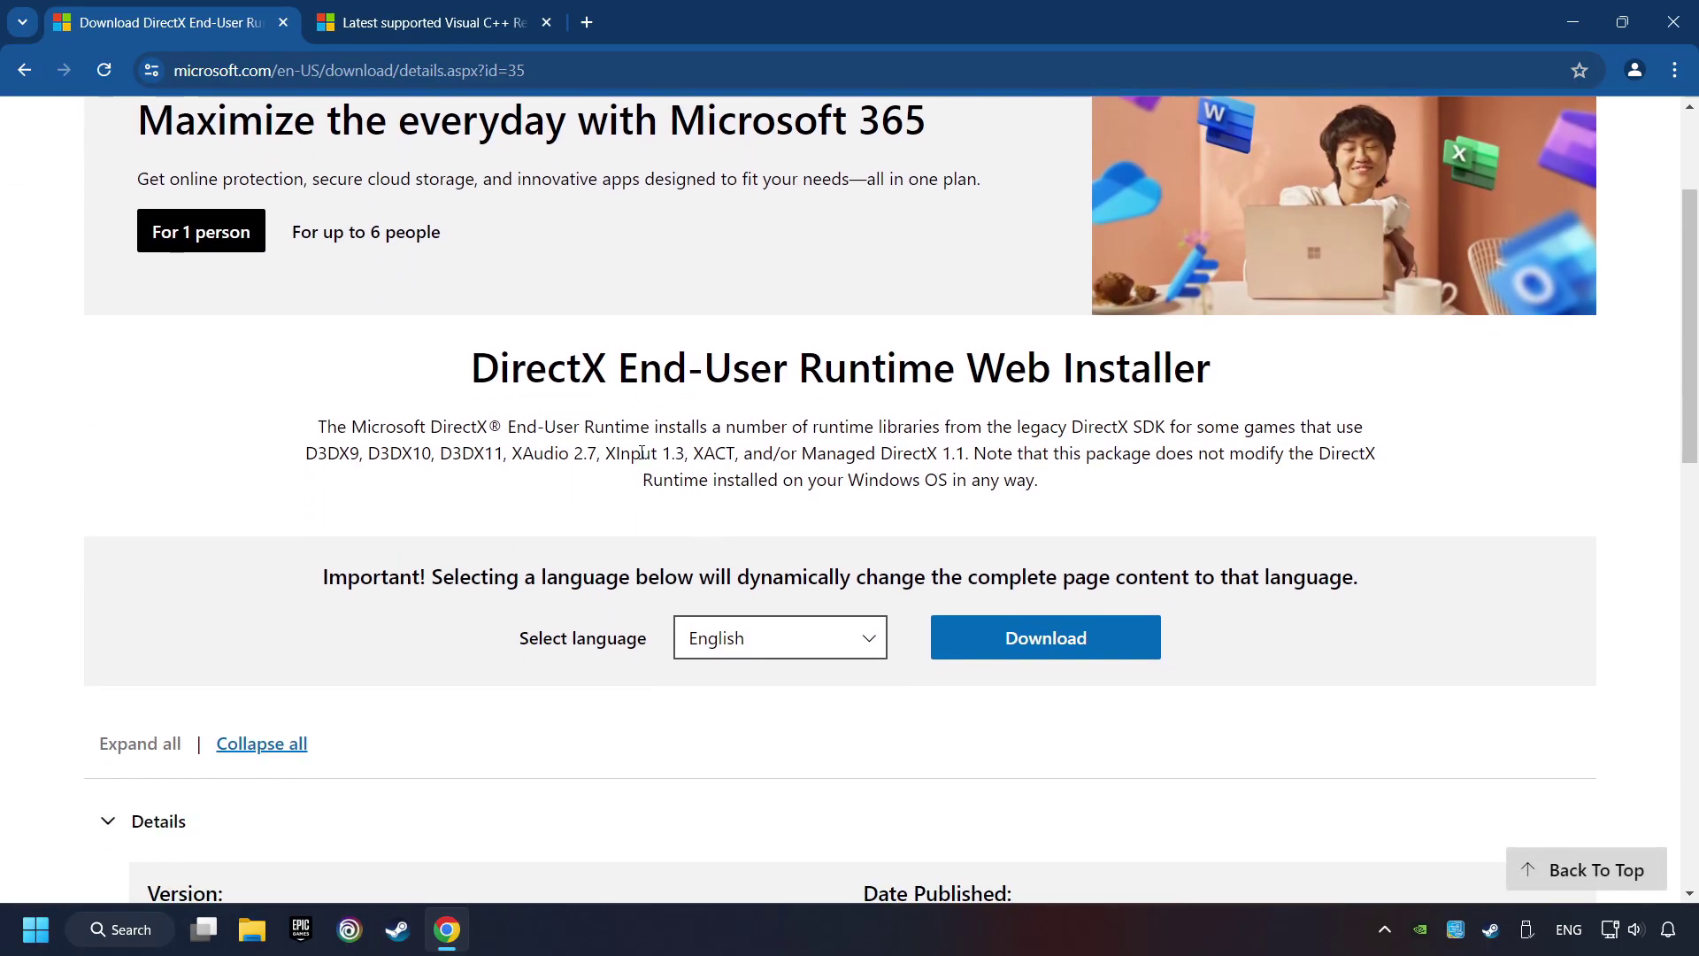
- Download and run dxwebsetup.exe, accepting the license, declining Bing Bar, and finishing setup
{"action": "left_click", "coordinate": [1059, 652]}
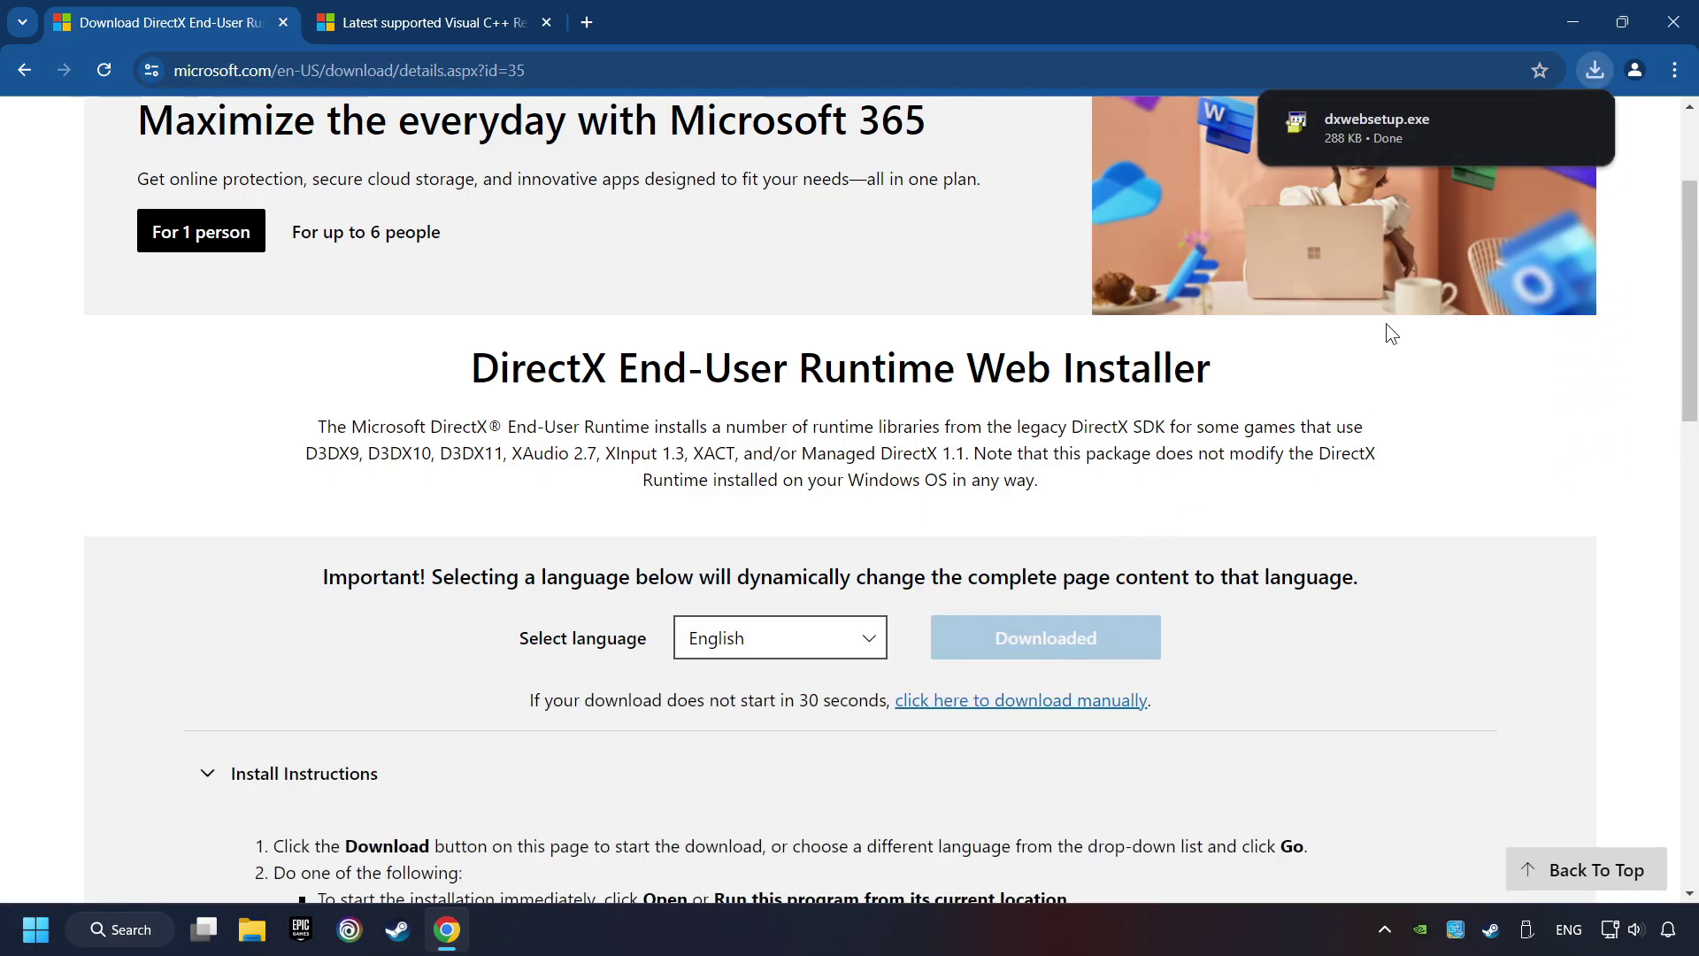
{"action": "mouse_move", "coordinate": [1433, 127]}
{"action": "left_click", "coordinate": [1387, 134]}
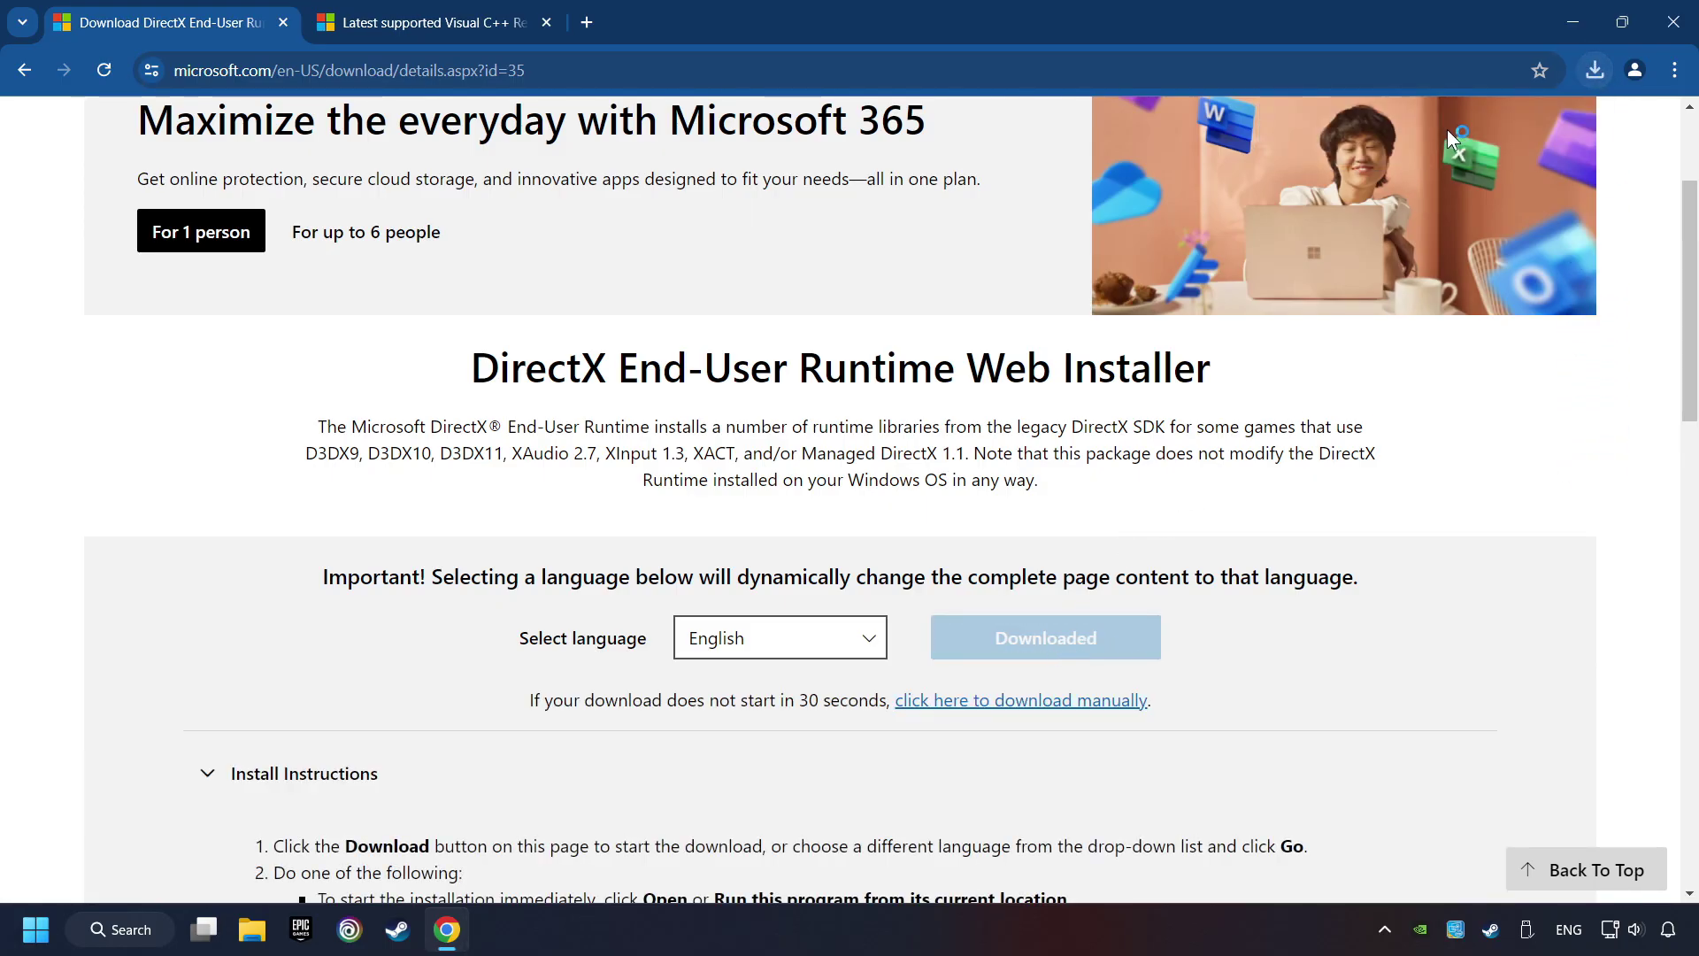
{"action": "left_click_drag", "start_coordinate": [561, 161], "coordinate": [982, 285]}
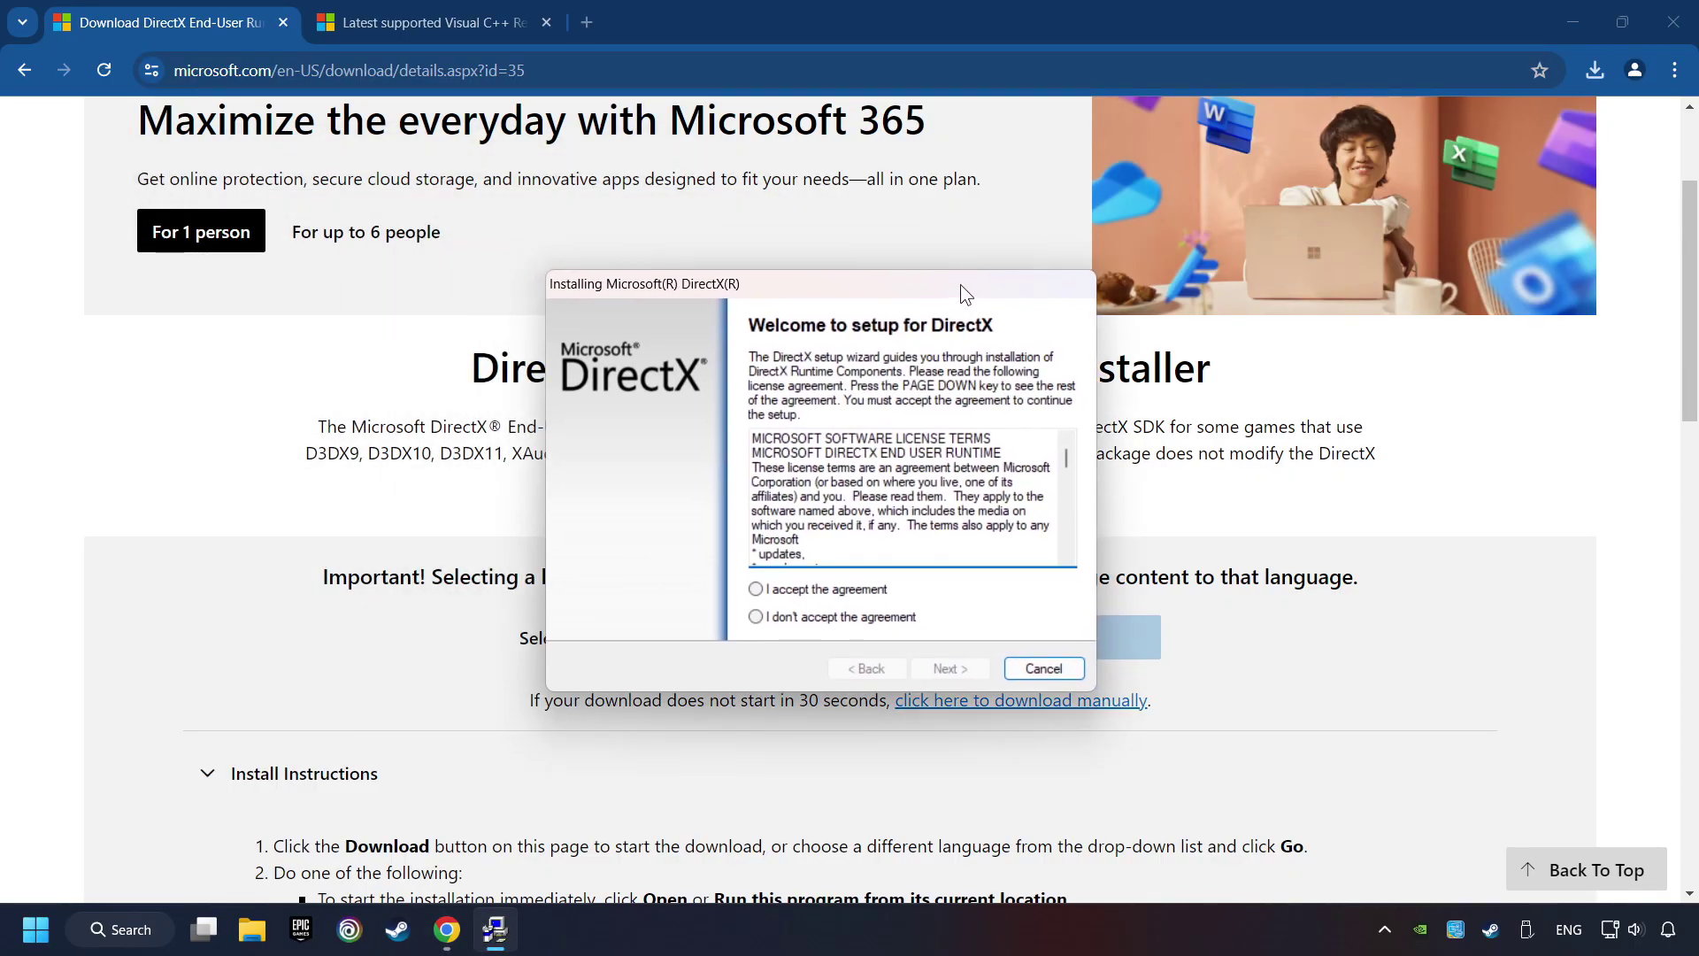
{"action": "scroll", "coordinate": [1084, 505], "scroll_direction": "down", "scroll_amount": 3}
{"action": "scroll", "coordinate": [1074, 583], "scroll_direction": "up", "scroll_amount": 3}
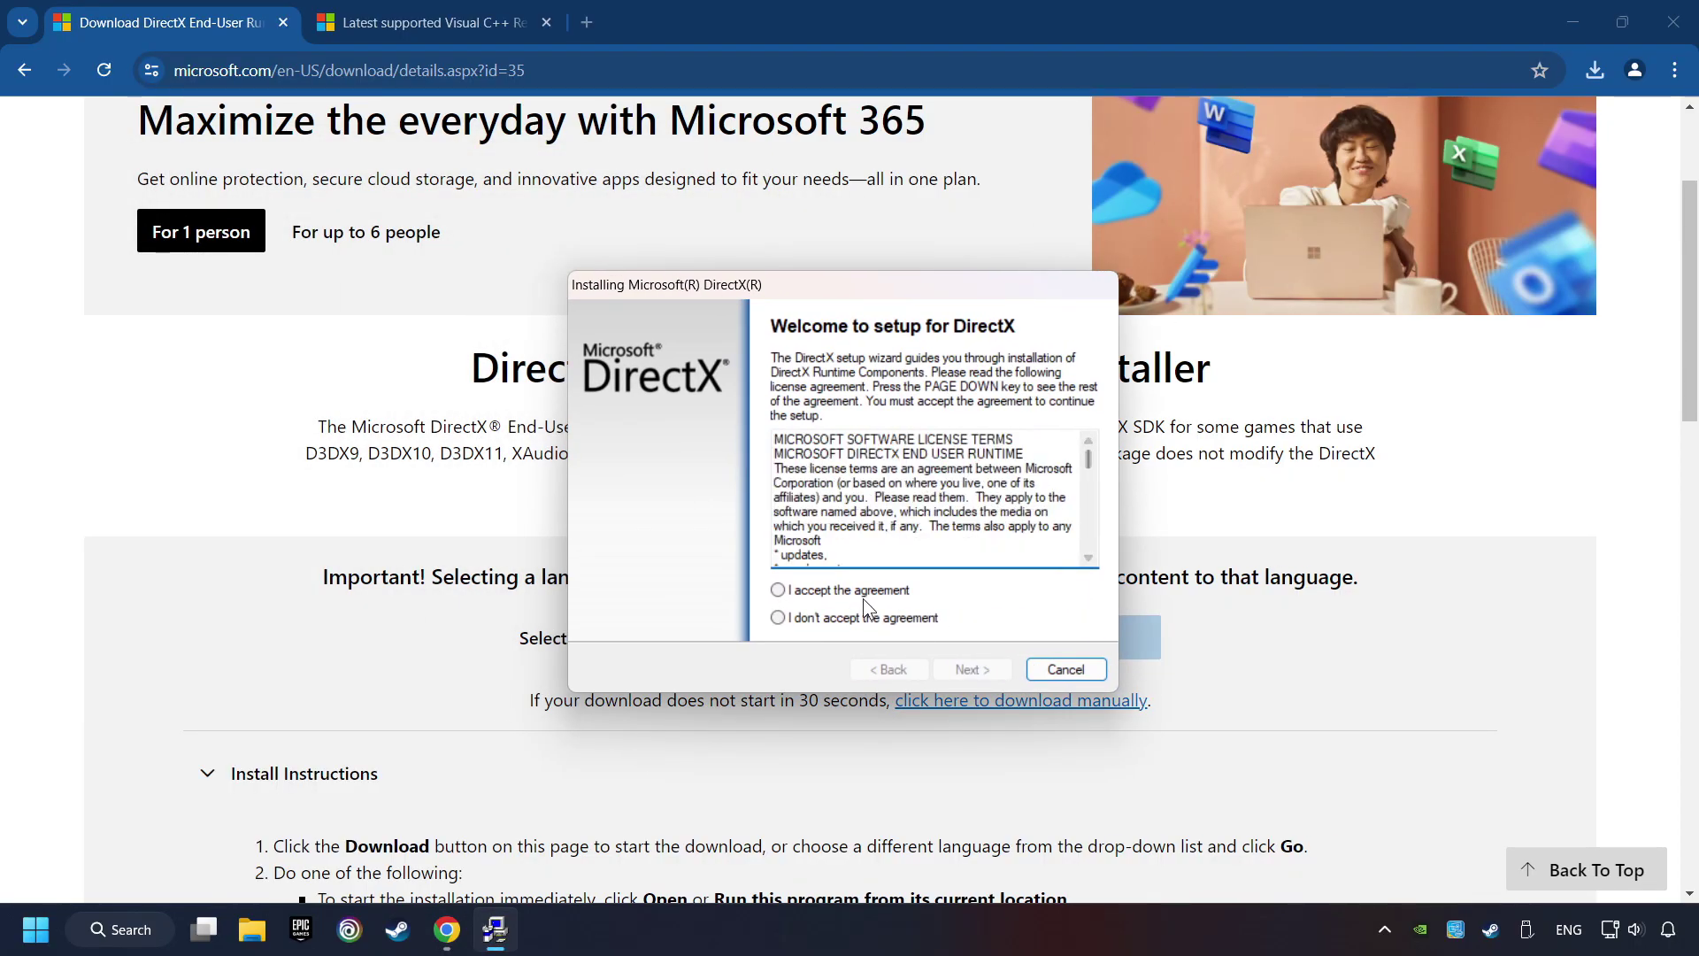
{"action": "left_click", "coordinate": [880, 592]}
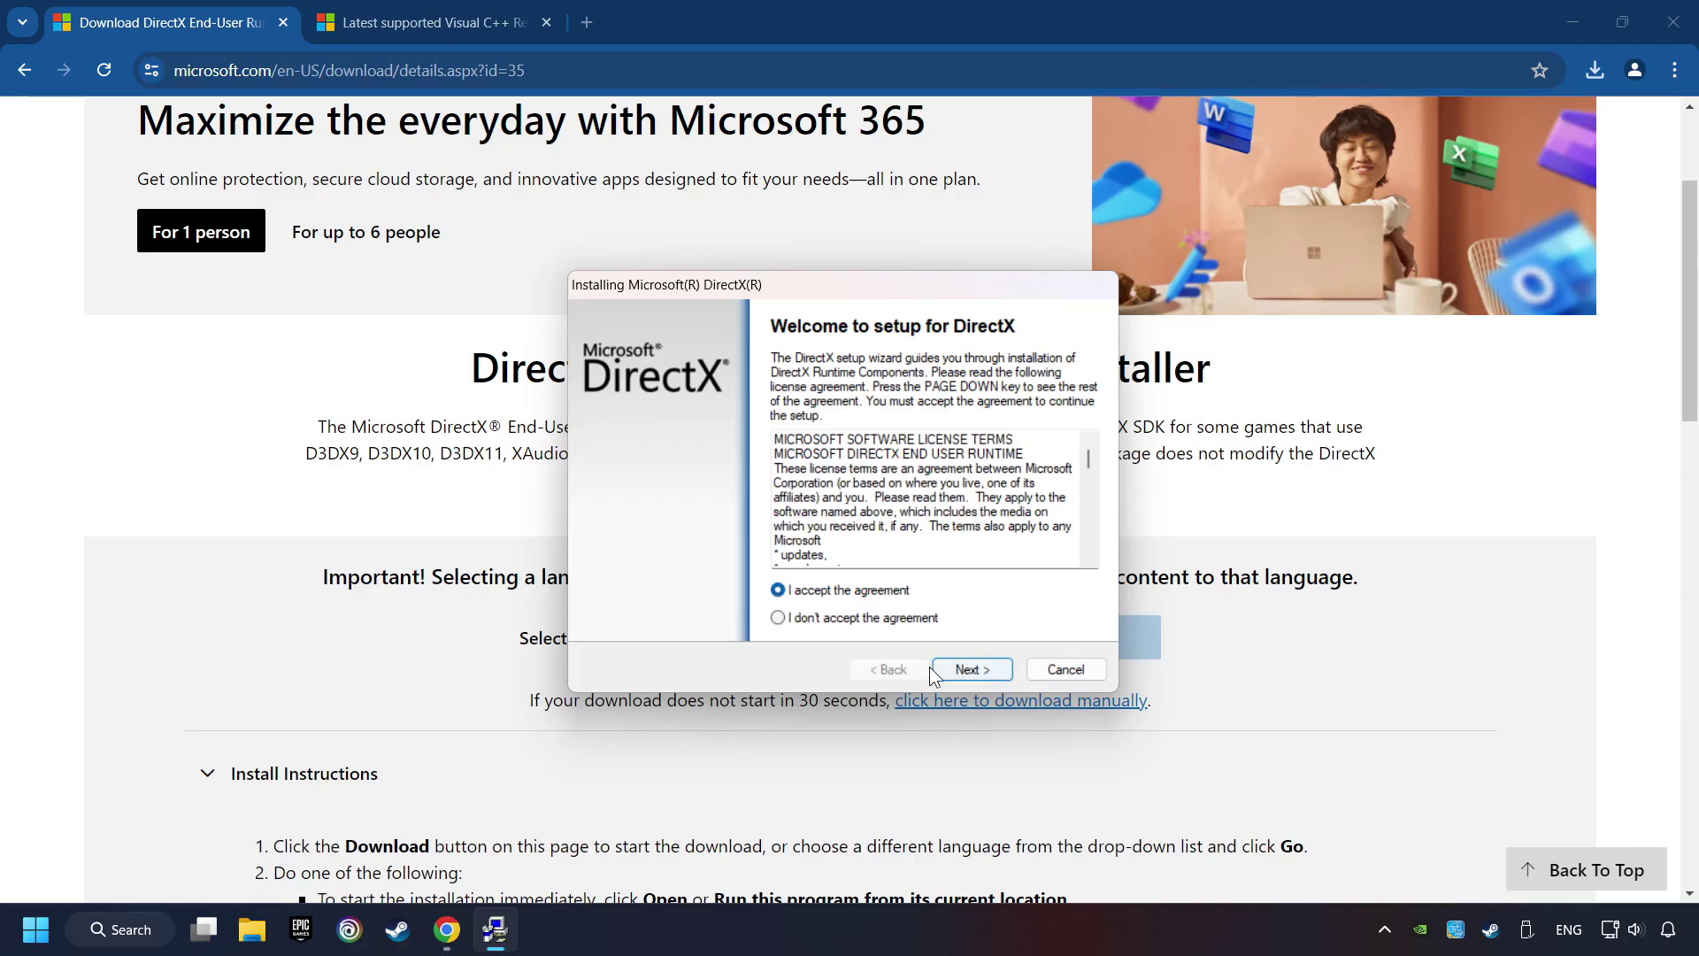
{"action": "left_click", "coordinate": [973, 673]}
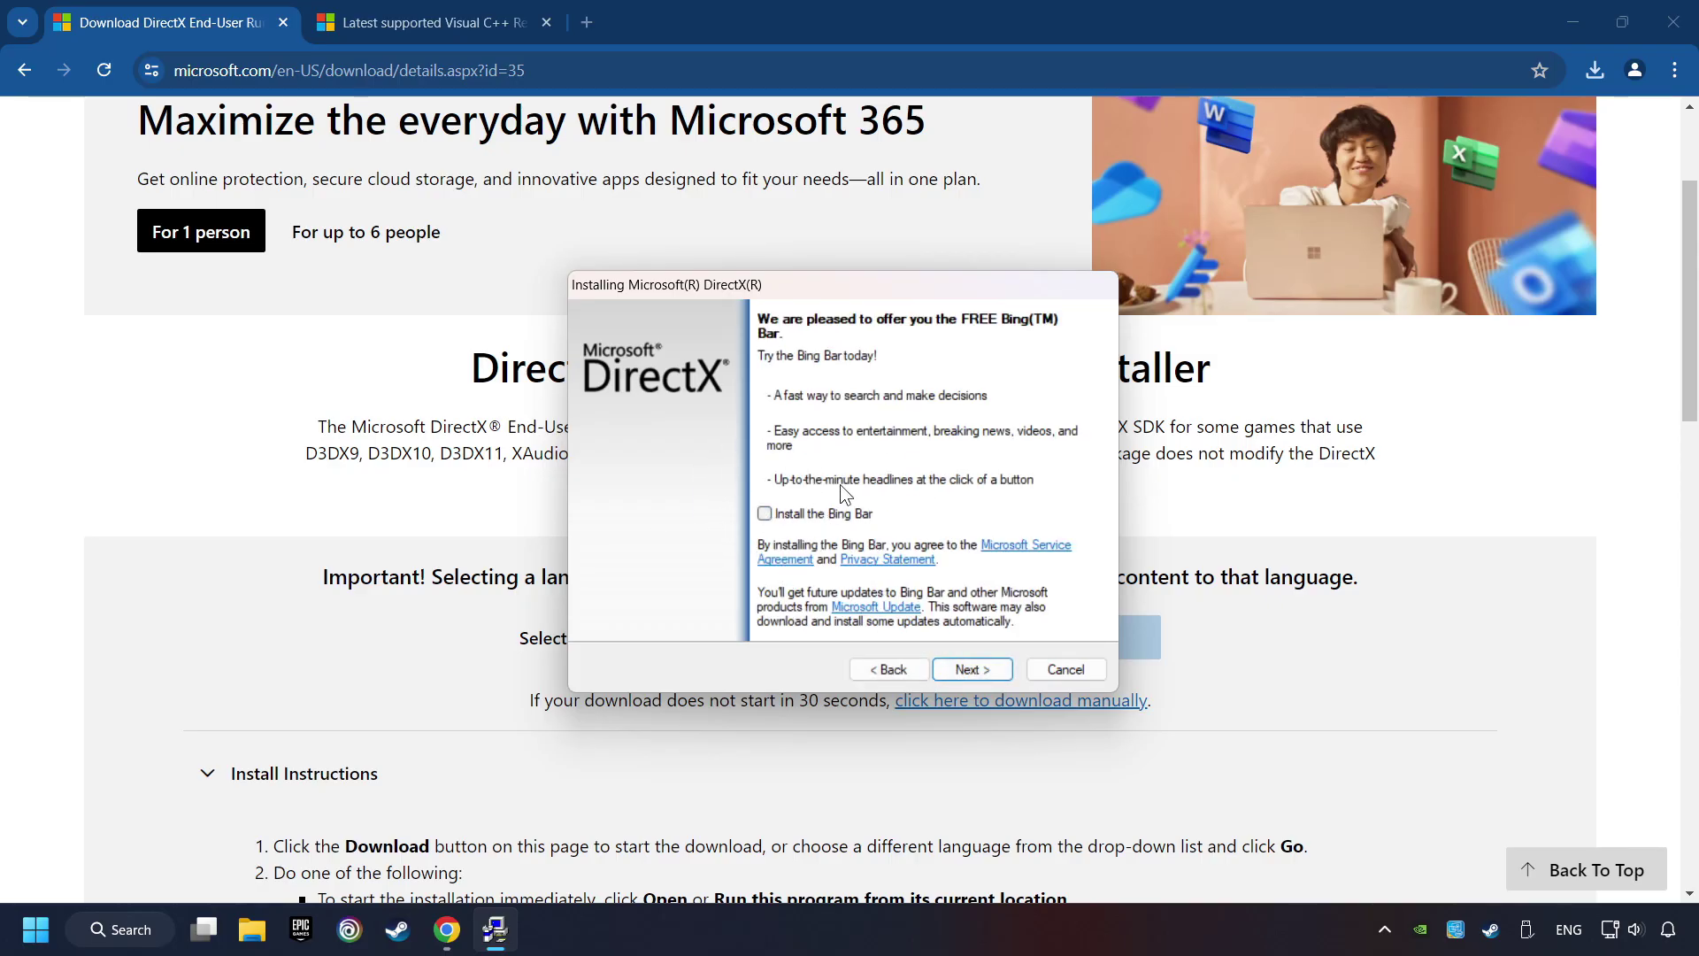
{"action": "left_click", "coordinate": [977, 669]}
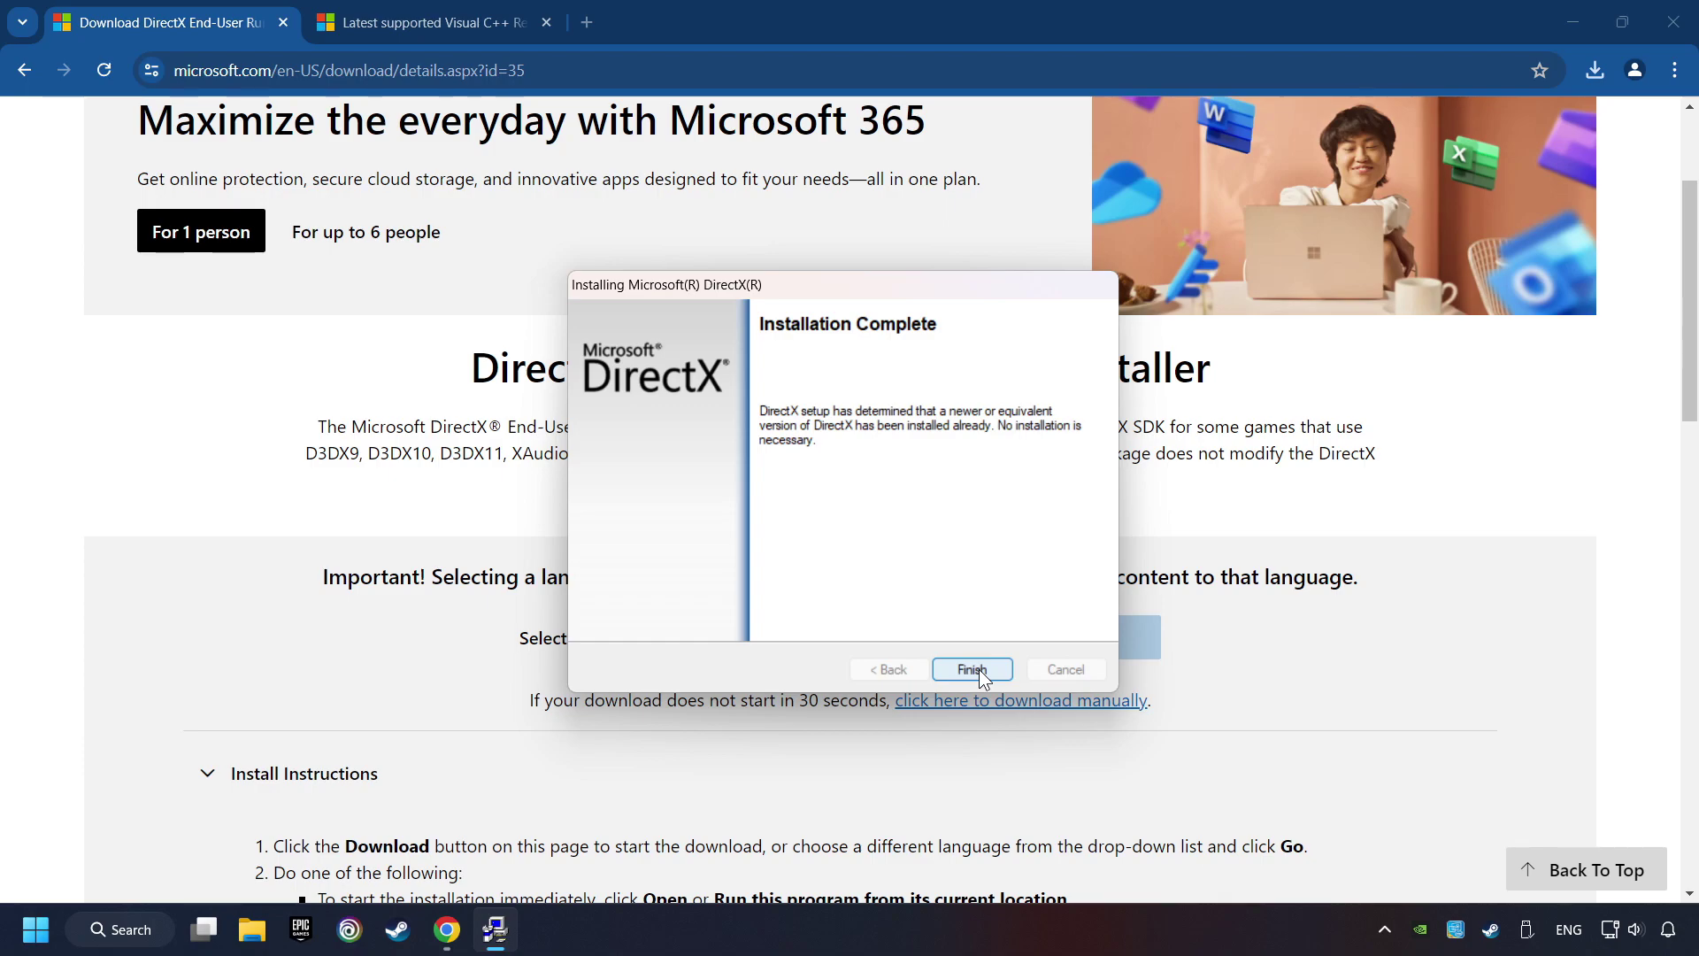
{"action": "left_click", "coordinate": [984, 667]}
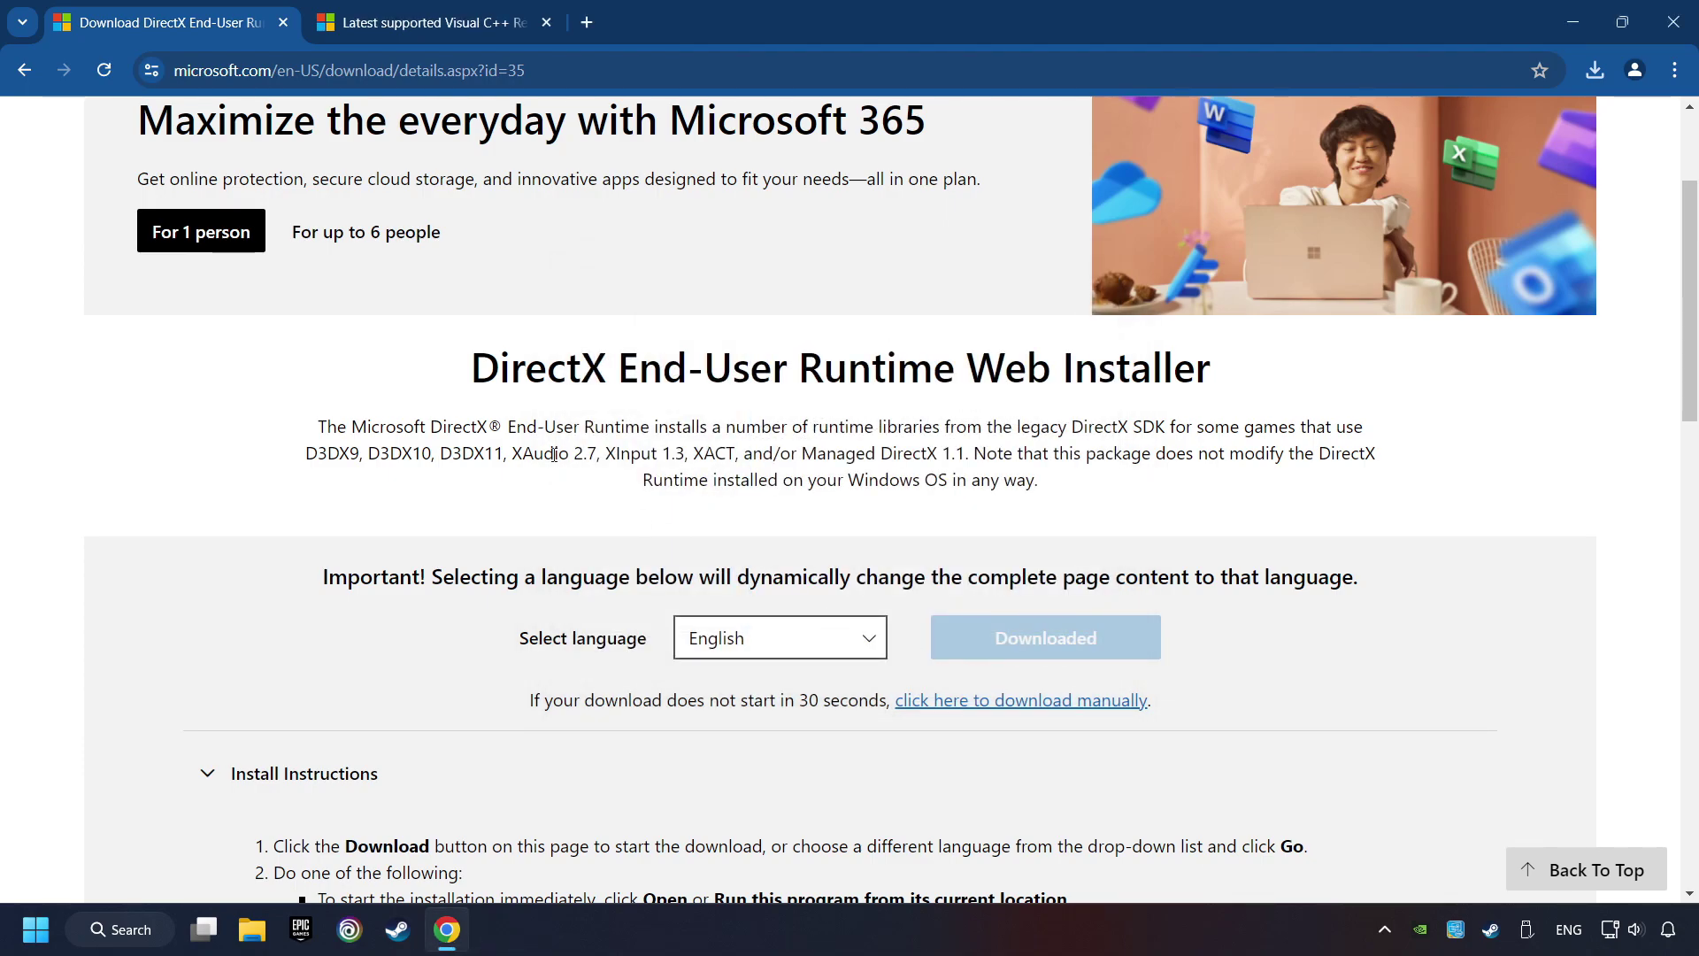
- Download the ARM64, x86 and x64 Visual C++ Redistributable installers from the downloads table
{"action": "left_click", "coordinate": [427, 23]}
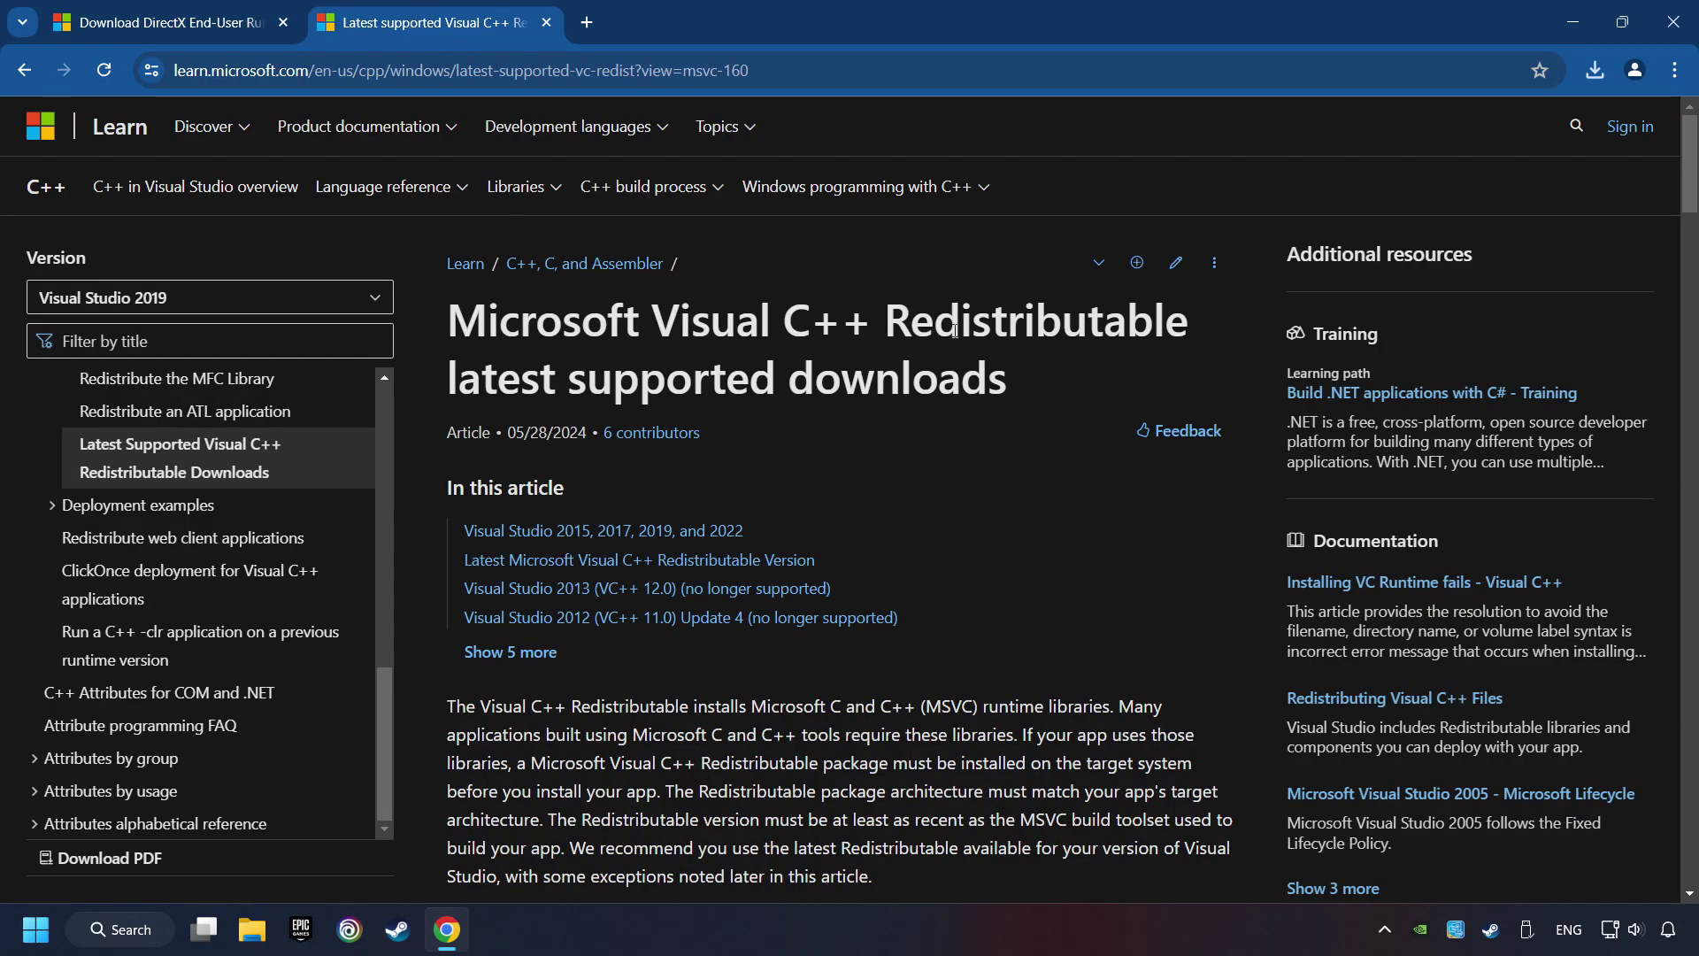
{"action": "scroll", "coordinate": [1667, 182], "scroll_direction": "down", "scroll_amount": 5}
{"action": "scroll", "coordinate": [1582, 257], "scroll_direction": "down", "scroll_amount": 5}
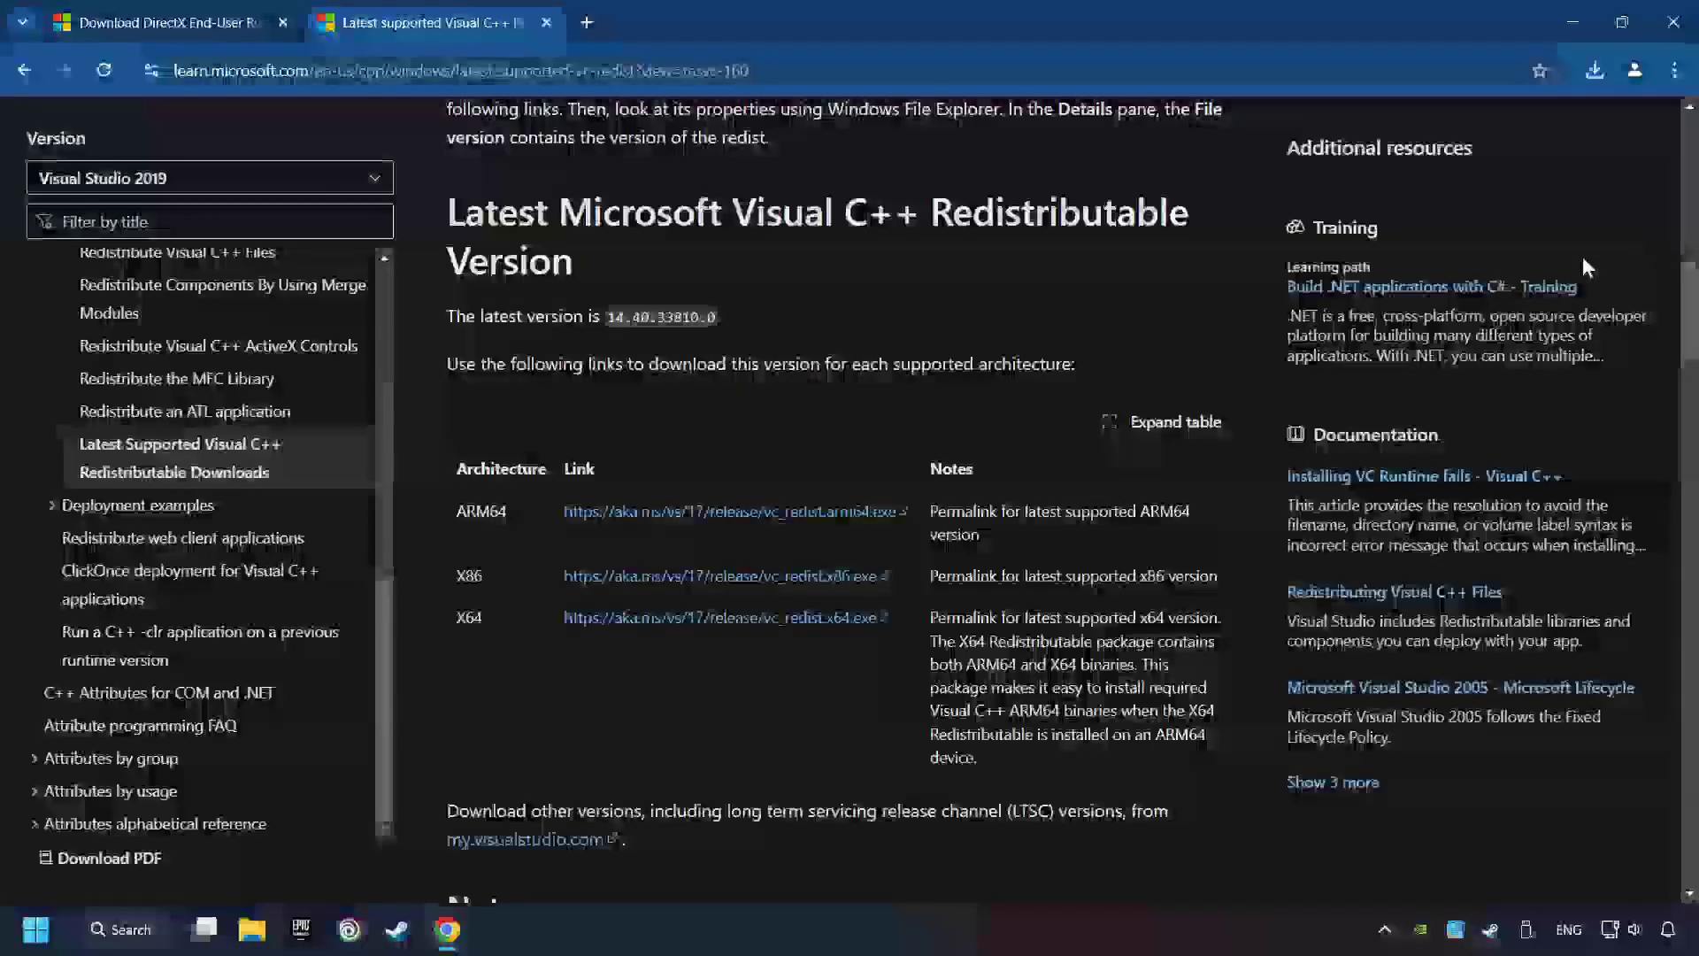
{"action": "scroll", "coordinate": [1114, 435], "scroll_direction": "down", "scroll_amount": 1}
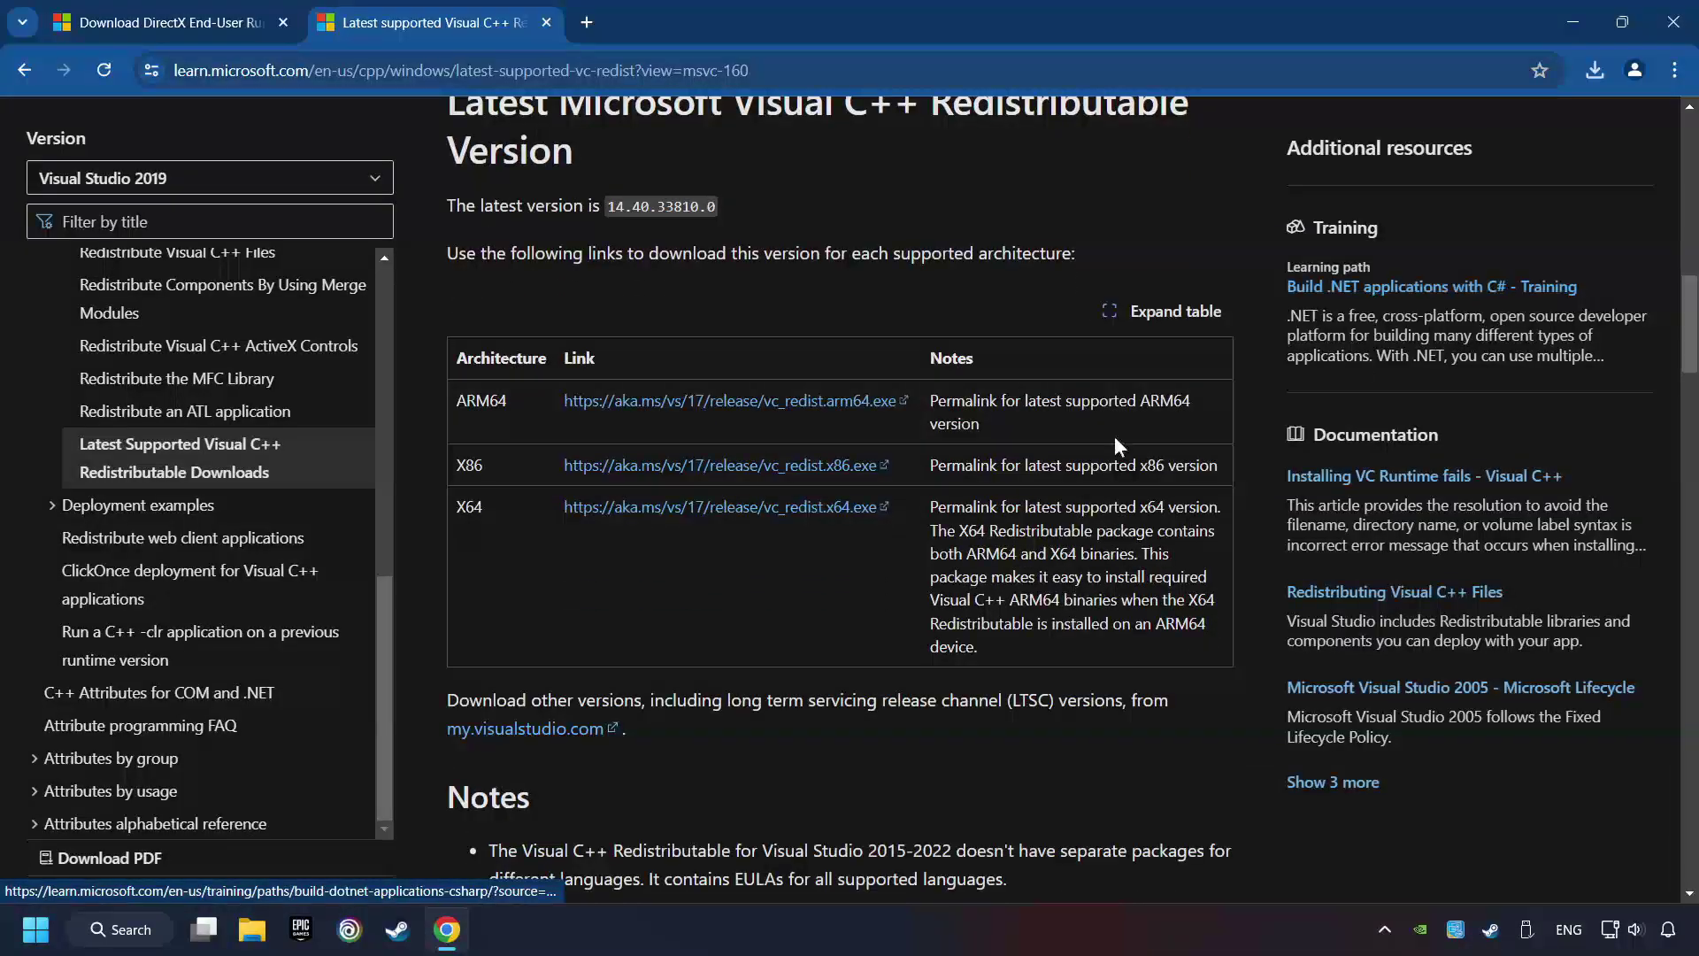
{"action": "left_click", "coordinate": [677, 401]}
{"action": "left_click", "coordinate": [684, 466]}
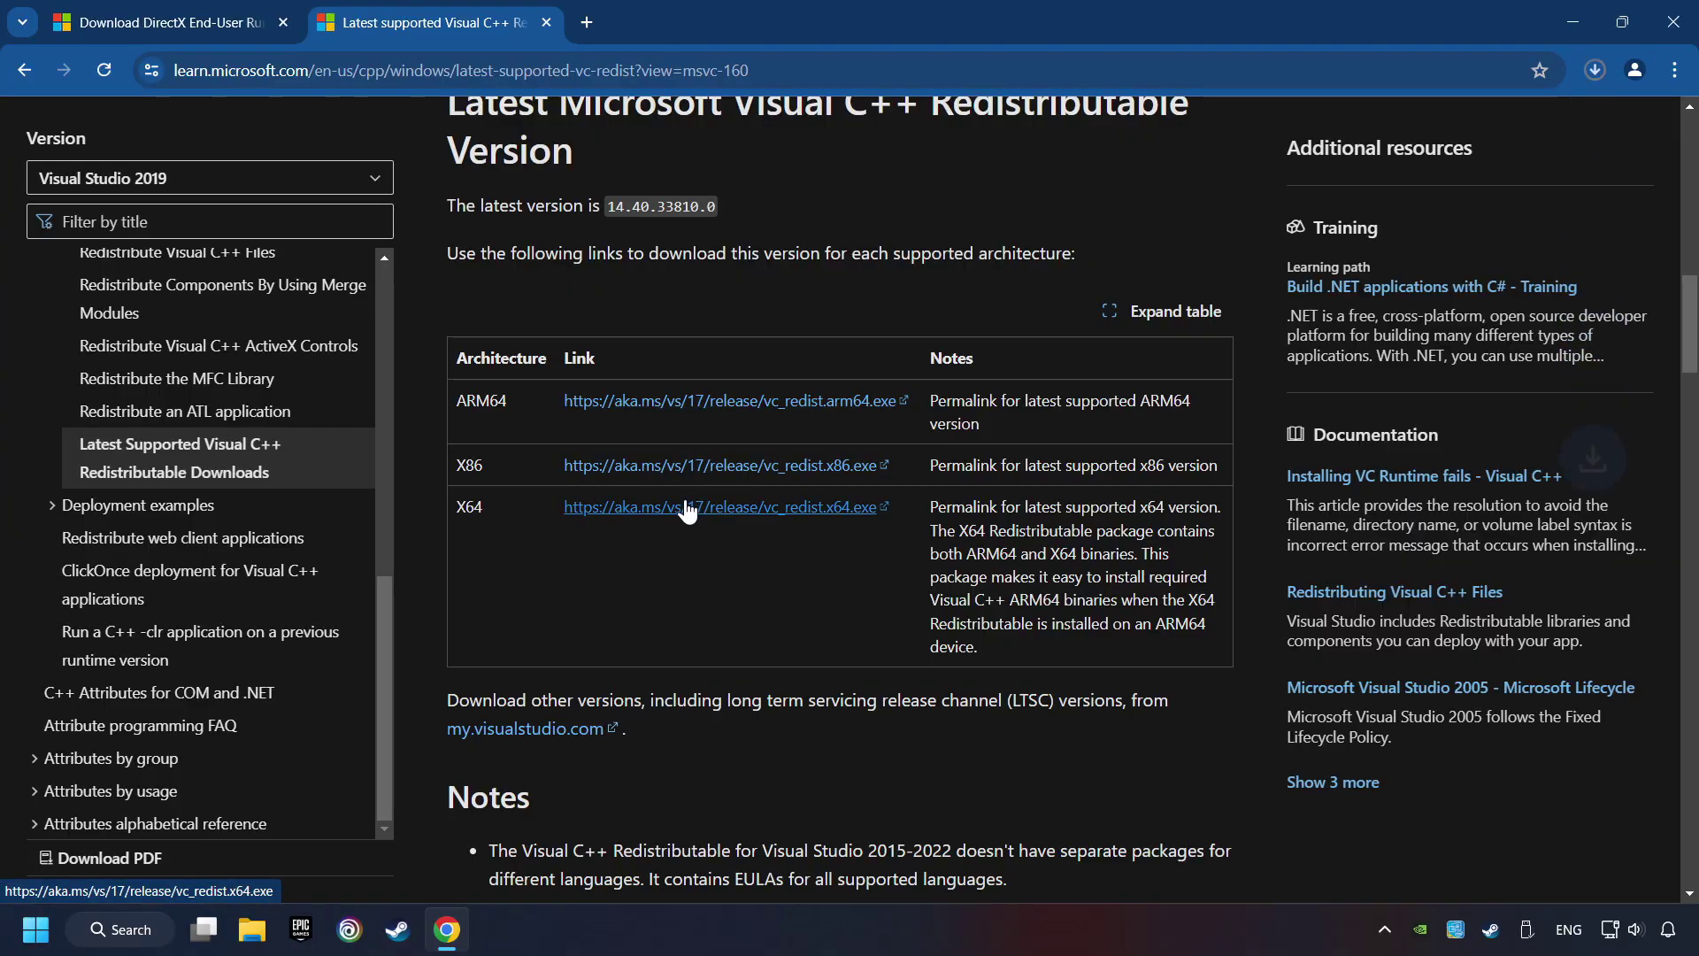
{"action": "left_click", "coordinate": [689, 507]}
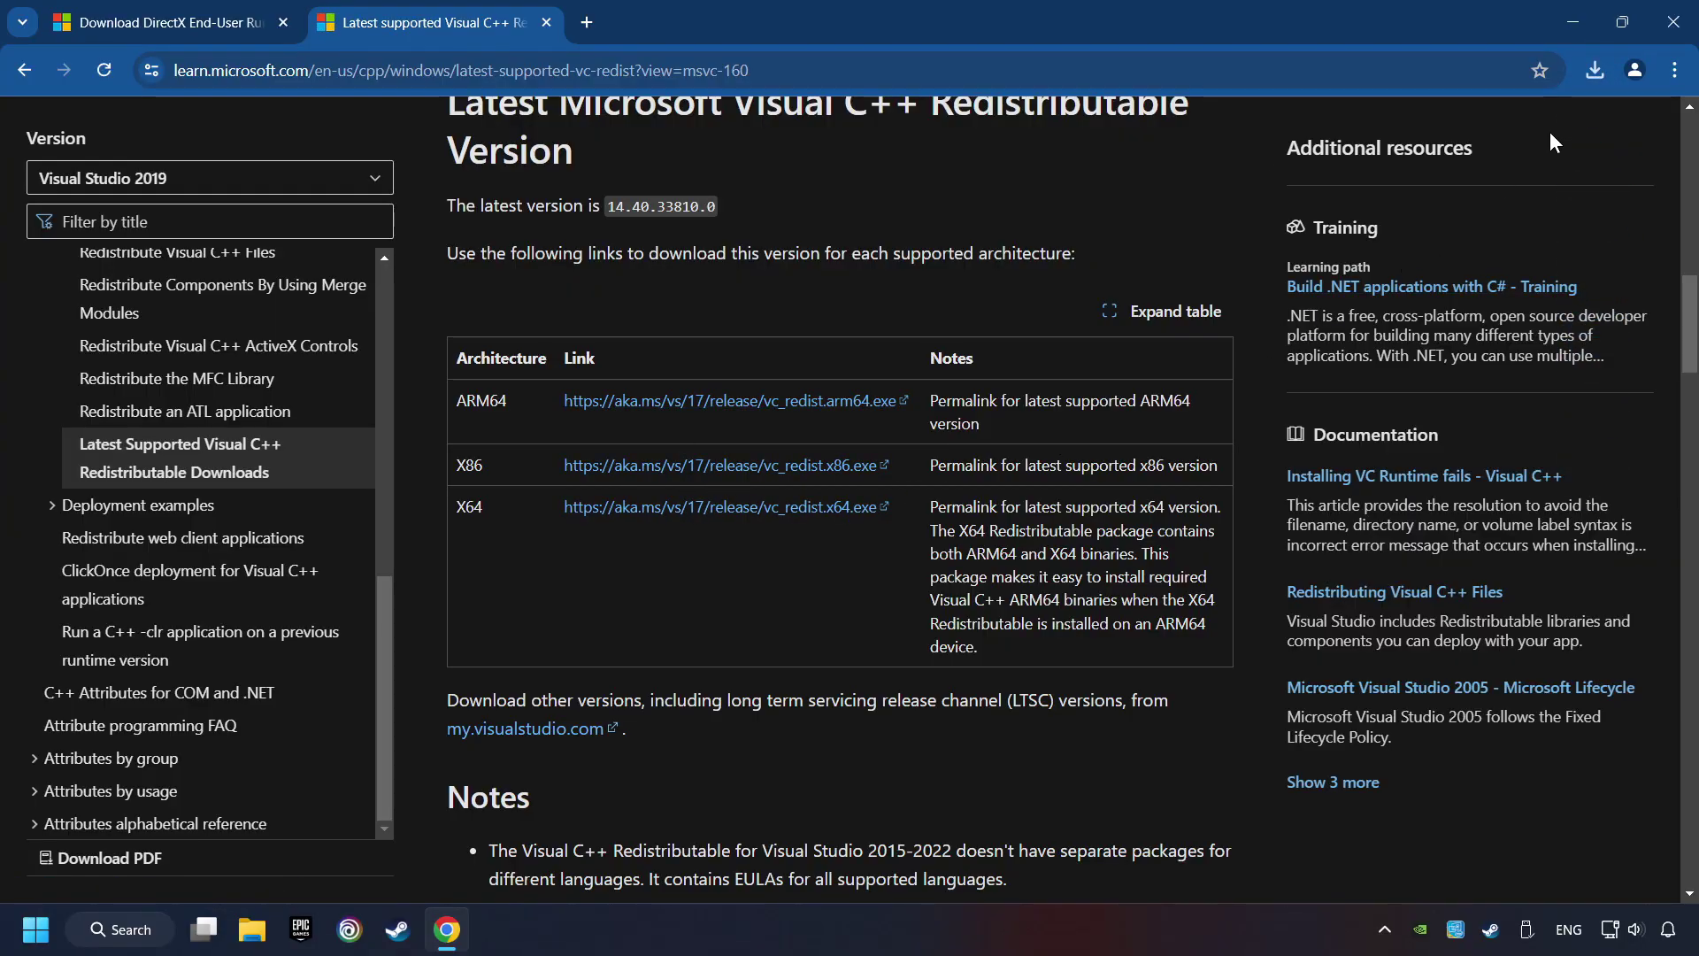
- Attempt the ARM64 redistributable install, which fails, and dismiss the error
{"action": "left_click", "coordinate": [1427, 277]}
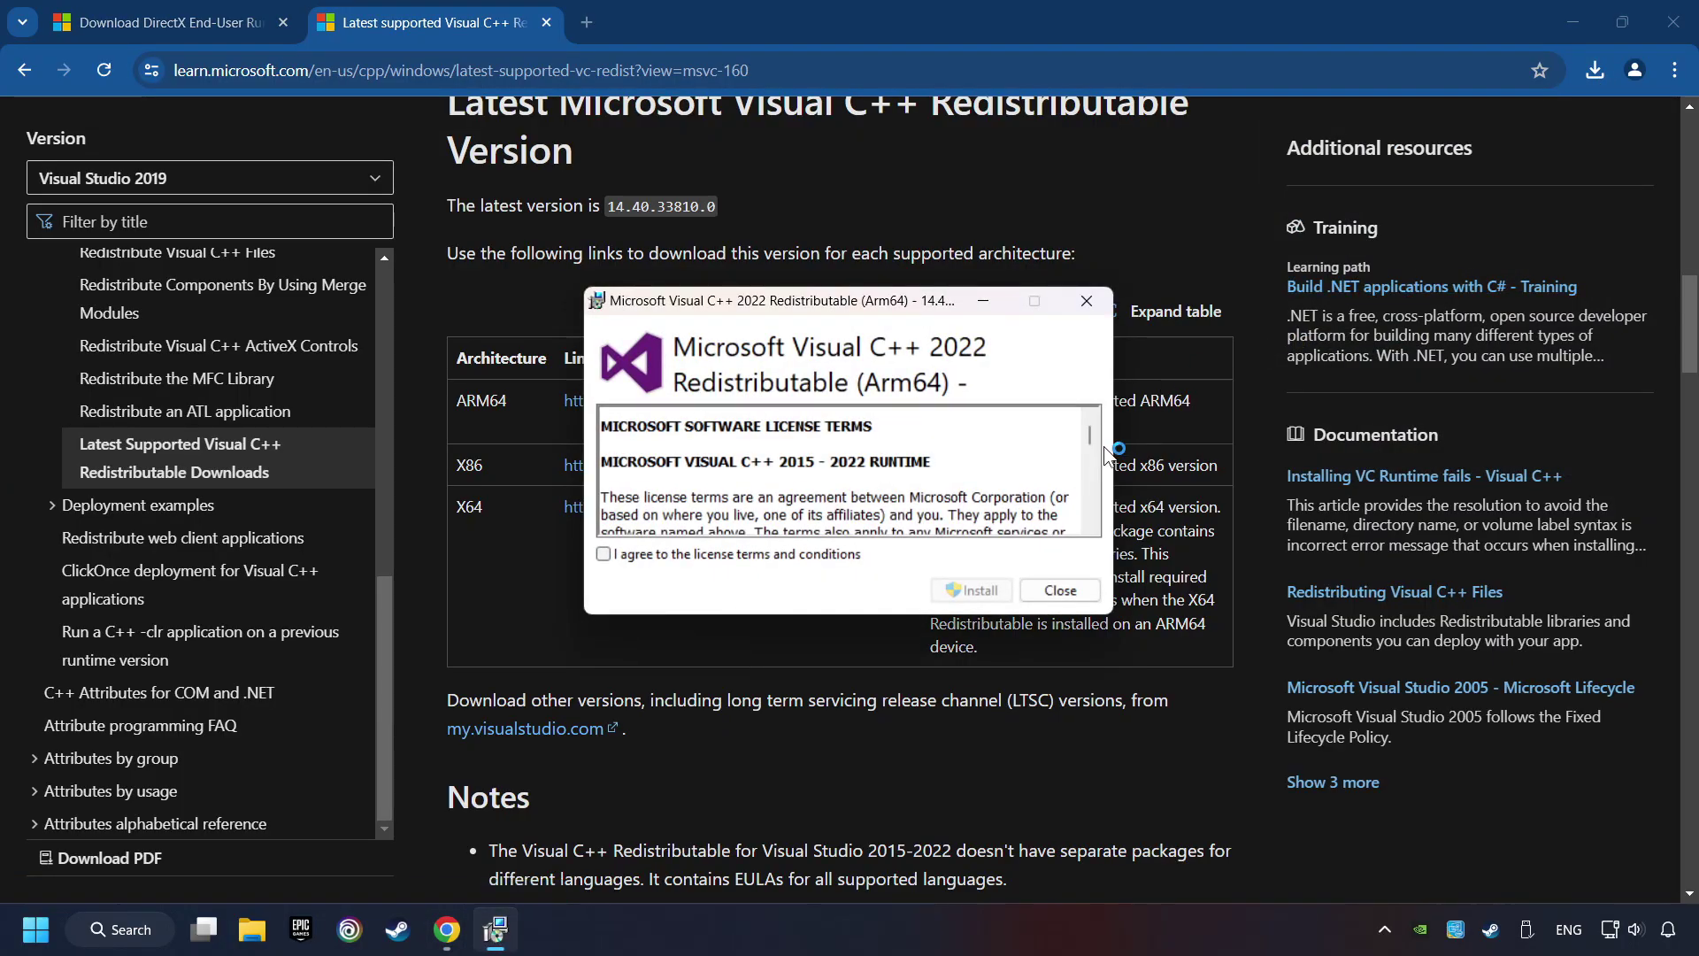
{"action": "scroll", "coordinate": [1074, 477], "scroll_direction": "down", "scroll_amount": 5}
{"action": "left_click", "coordinate": [603, 553]}
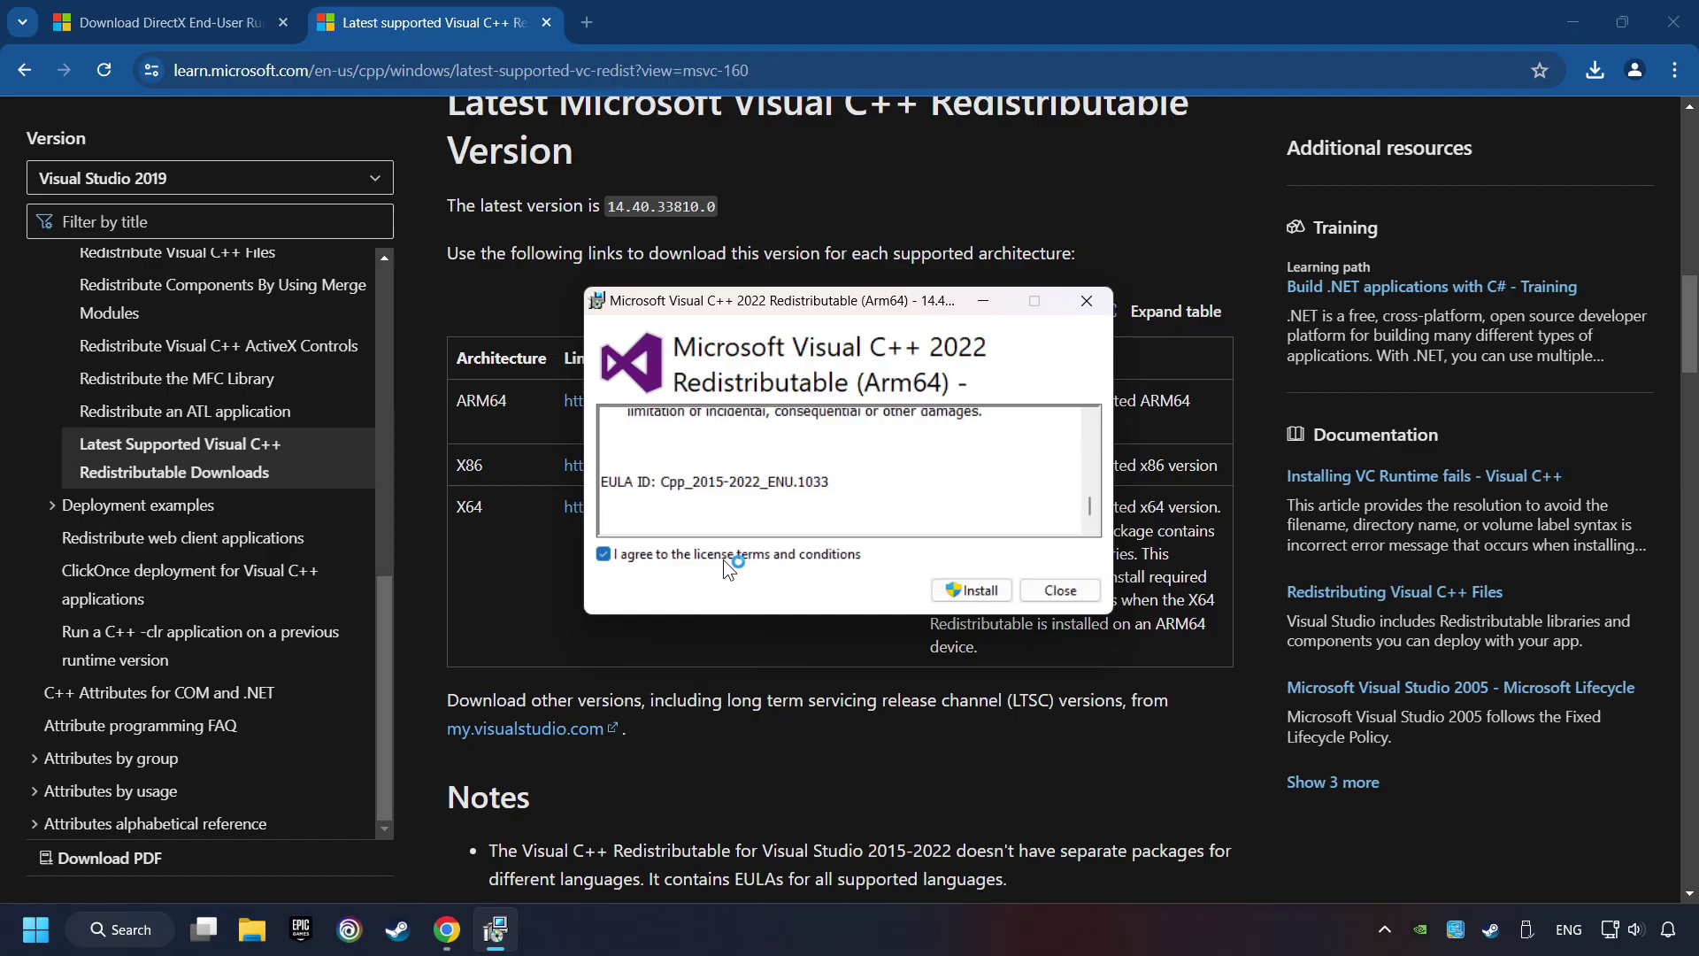
{"action": "left_click", "coordinate": [982, 592]}
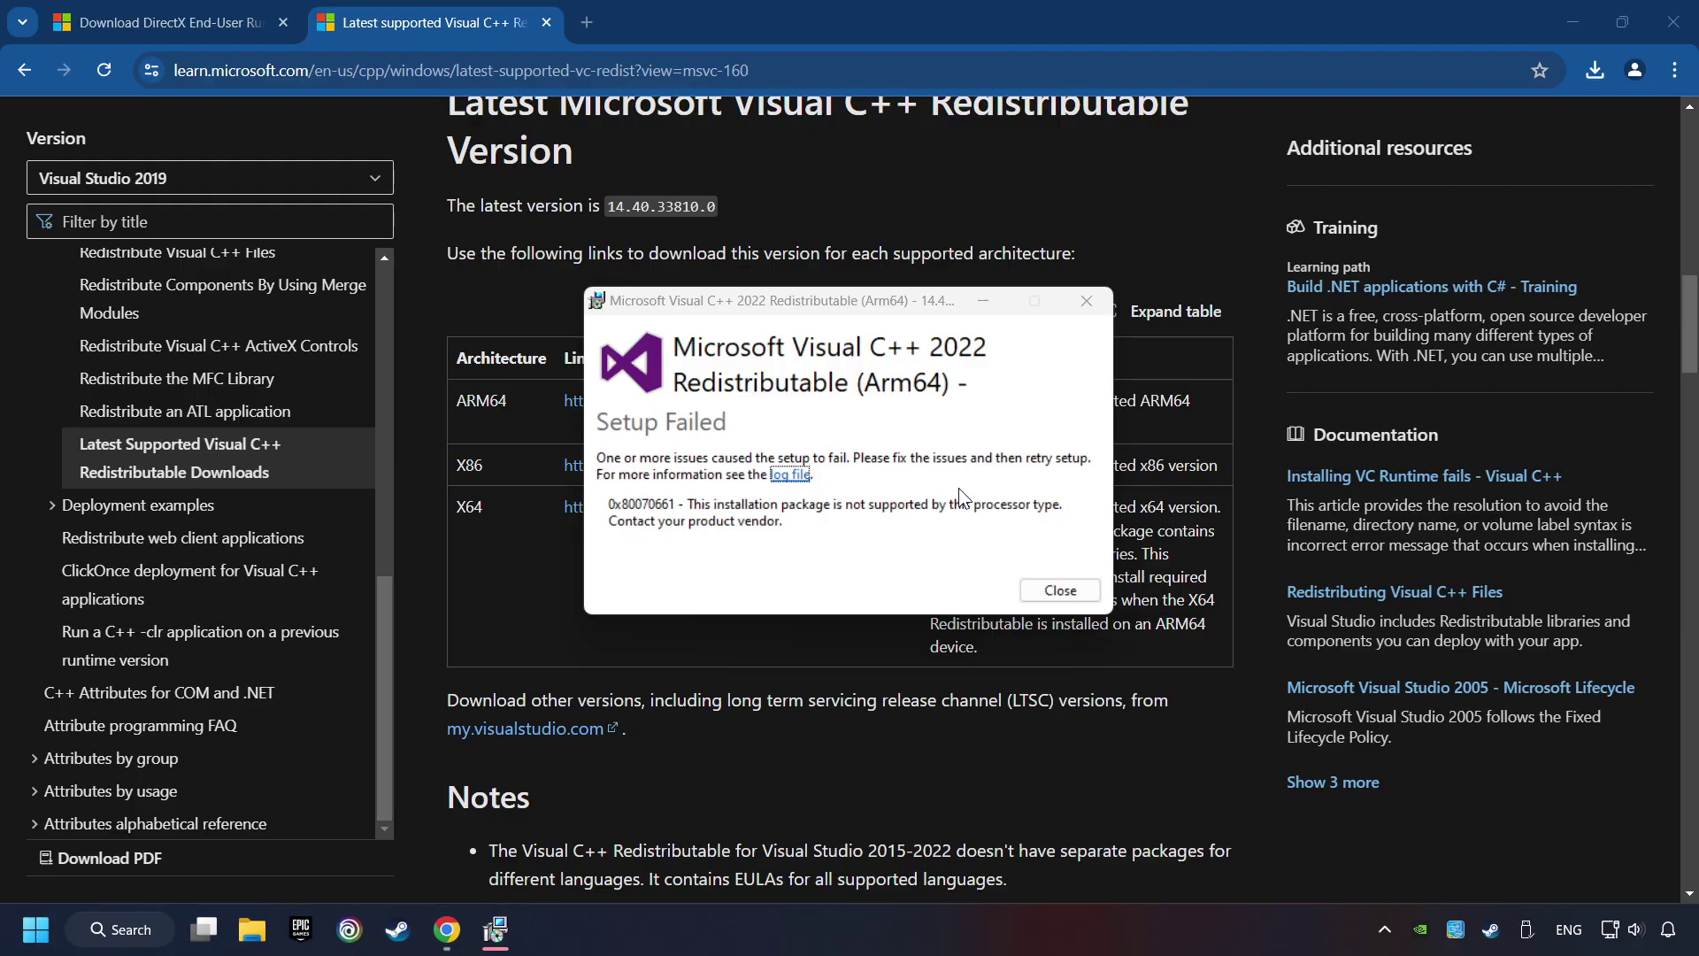
{"action": "left_click", "coordinate": [1060, 589]}
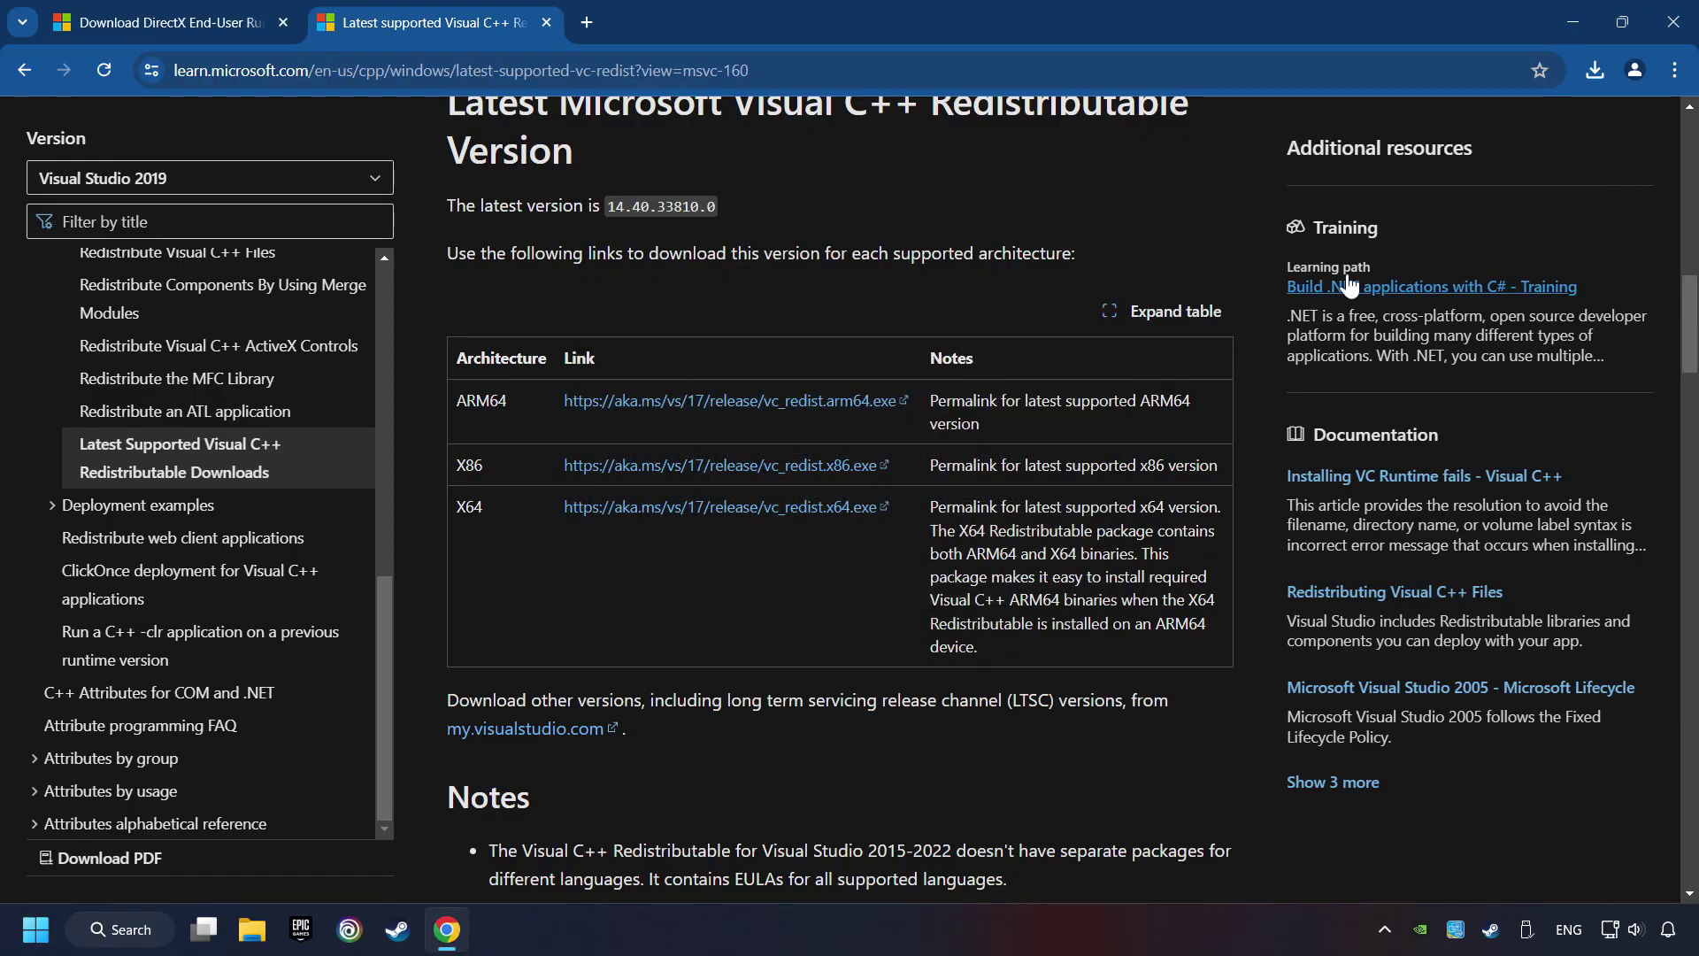
- Install the x86 and x64 Visual C++ 2015-2022 redistributables, then restart the computer
{"action": "left_click", "coordinate": [1595, 72]}
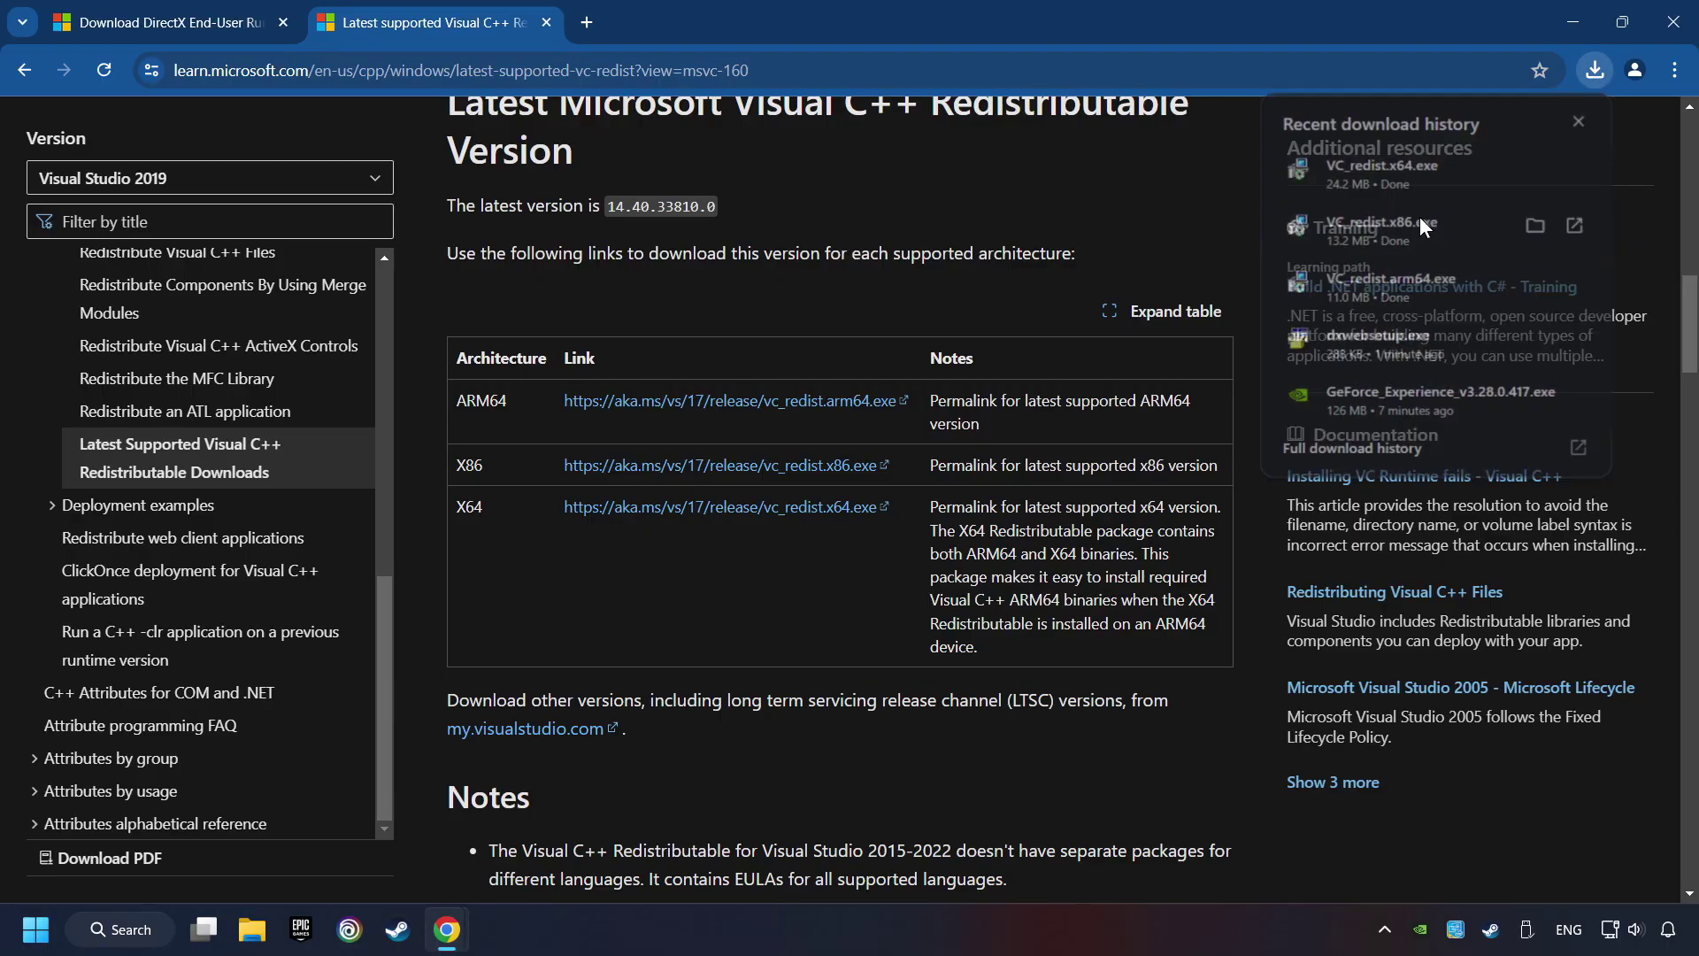
{"action": "left_click", "coordinate": [1380, 222]}
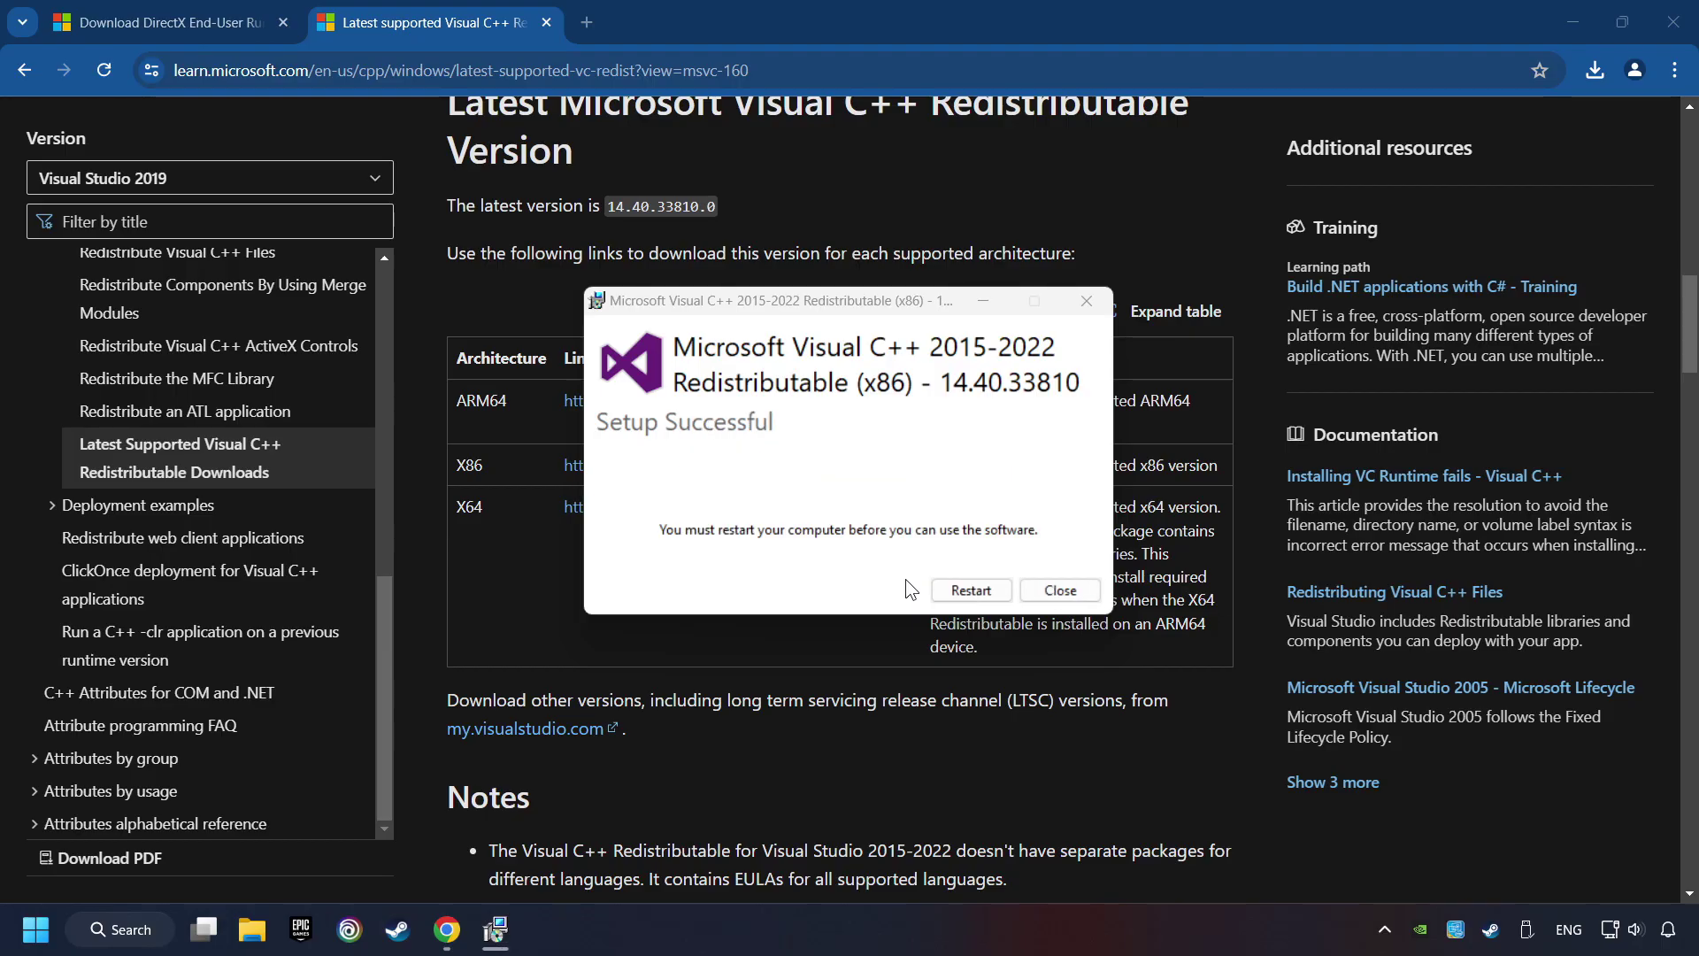
{"action": "left_click", "coordinate": [1059, 589]}
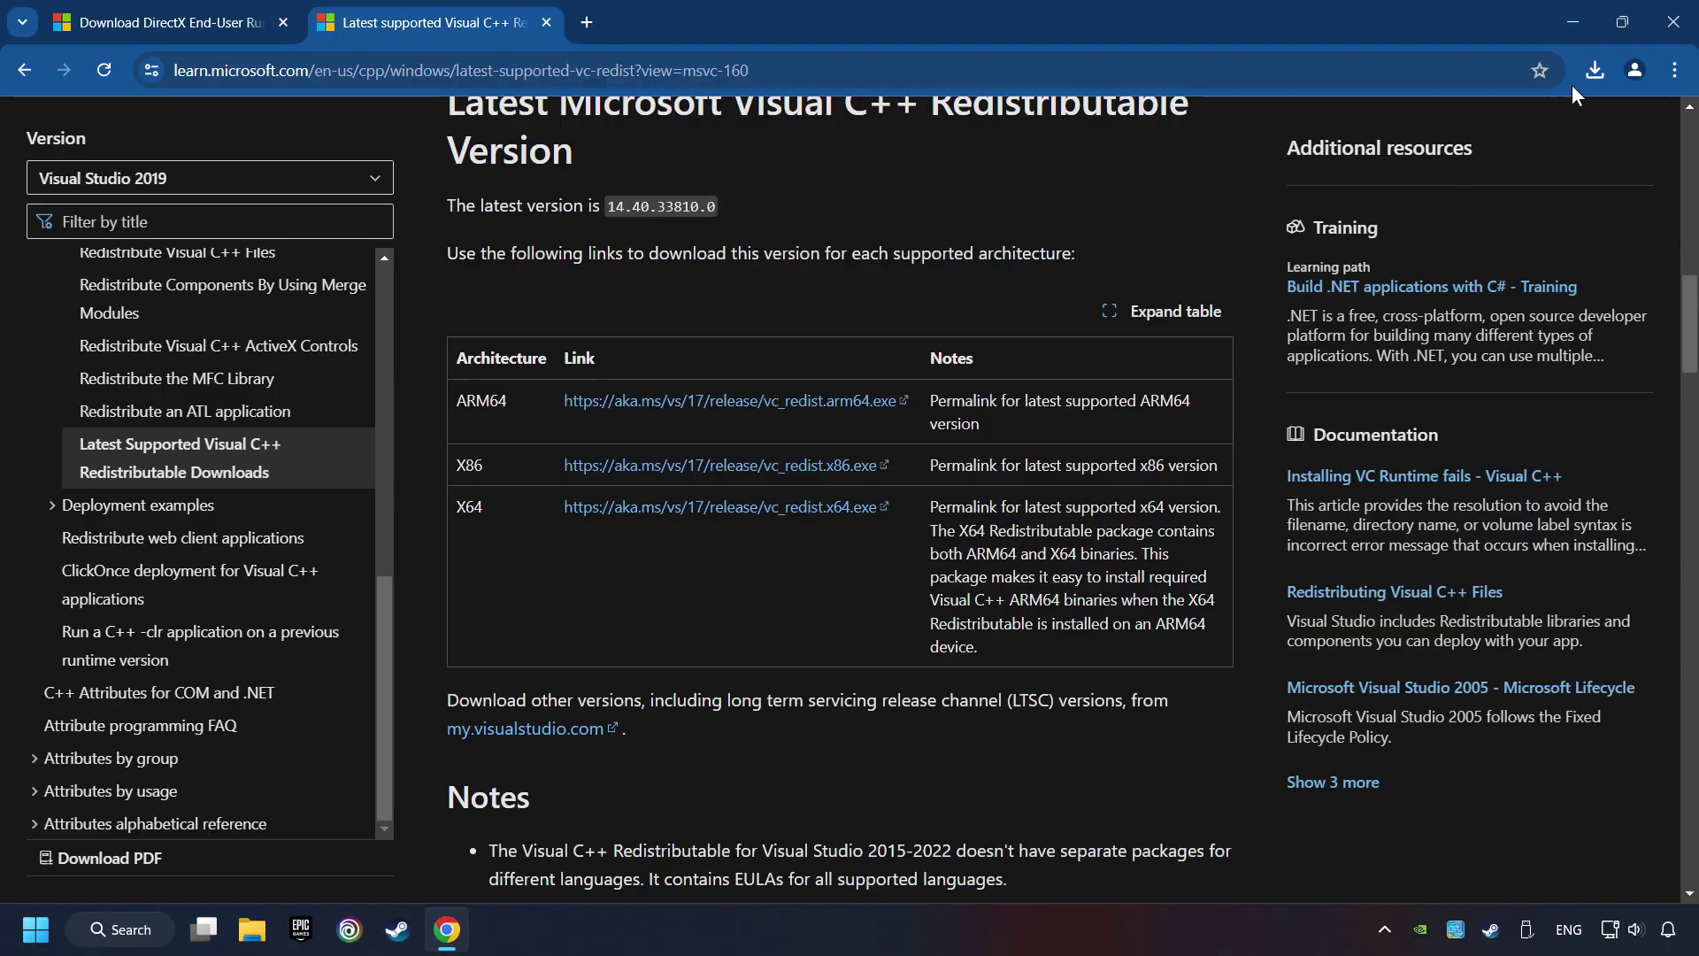
{"action": "left_click", "coordinate": [1594, 69]}
{"action": "left_click", "coordinate": [1450, 161]}
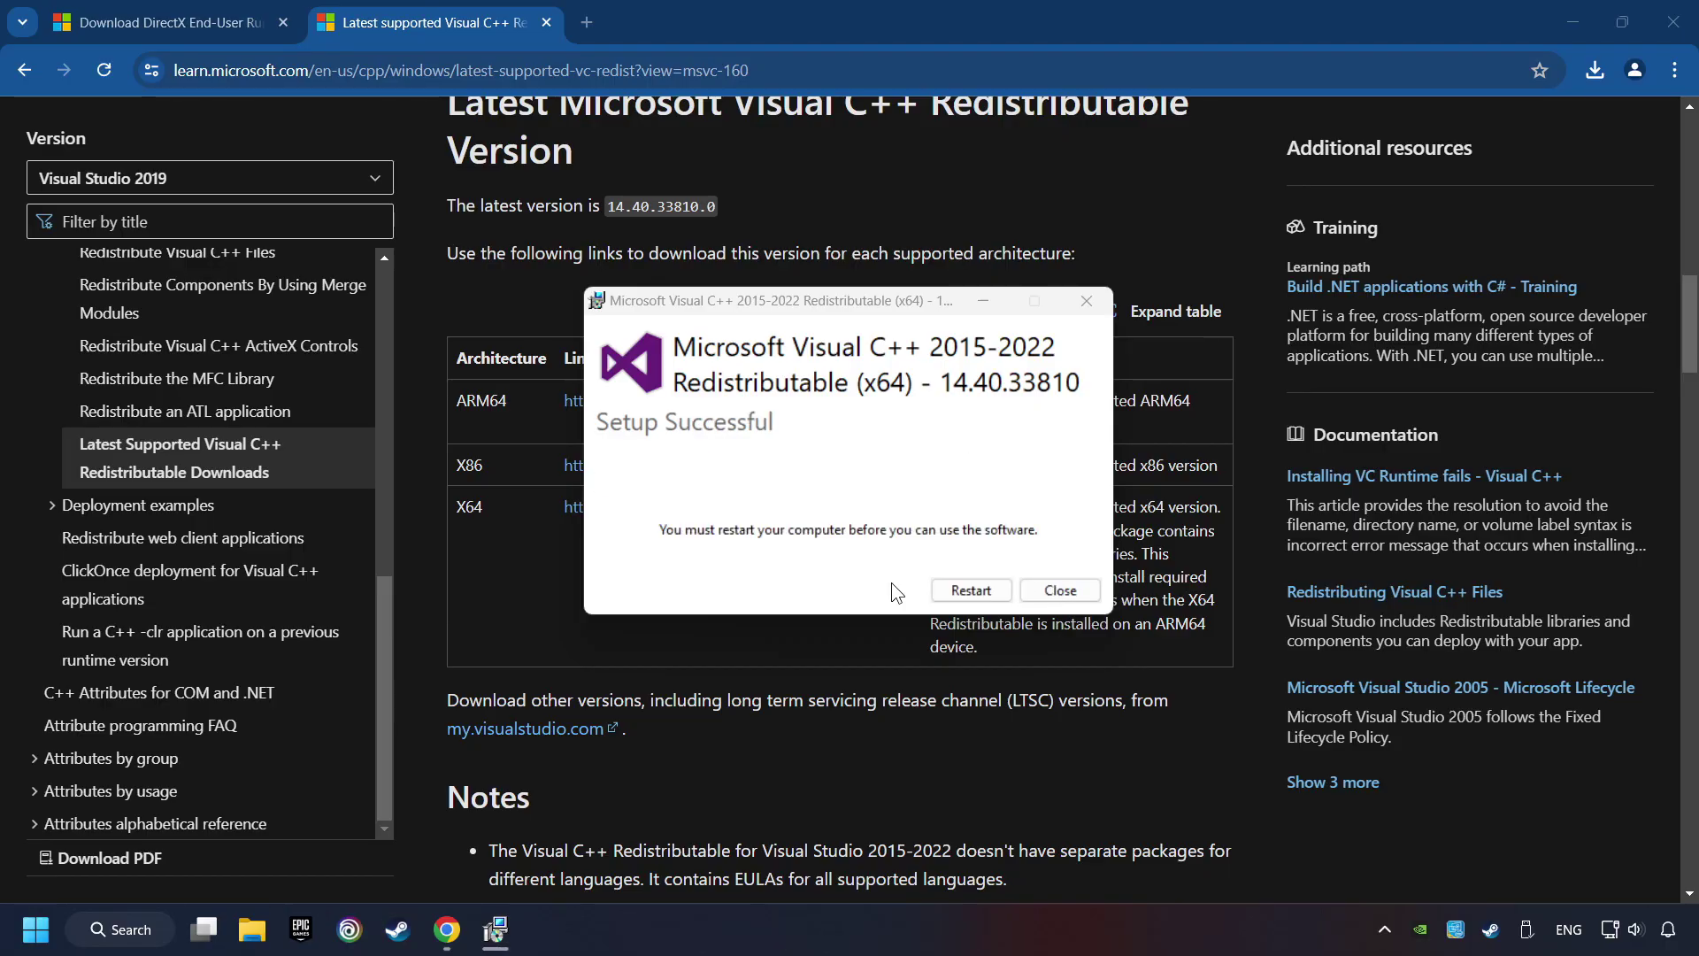
{"action": "left_click", "coordinate": [971, 589]}
{"action": "left_click", "coordinate": [119, 930]}
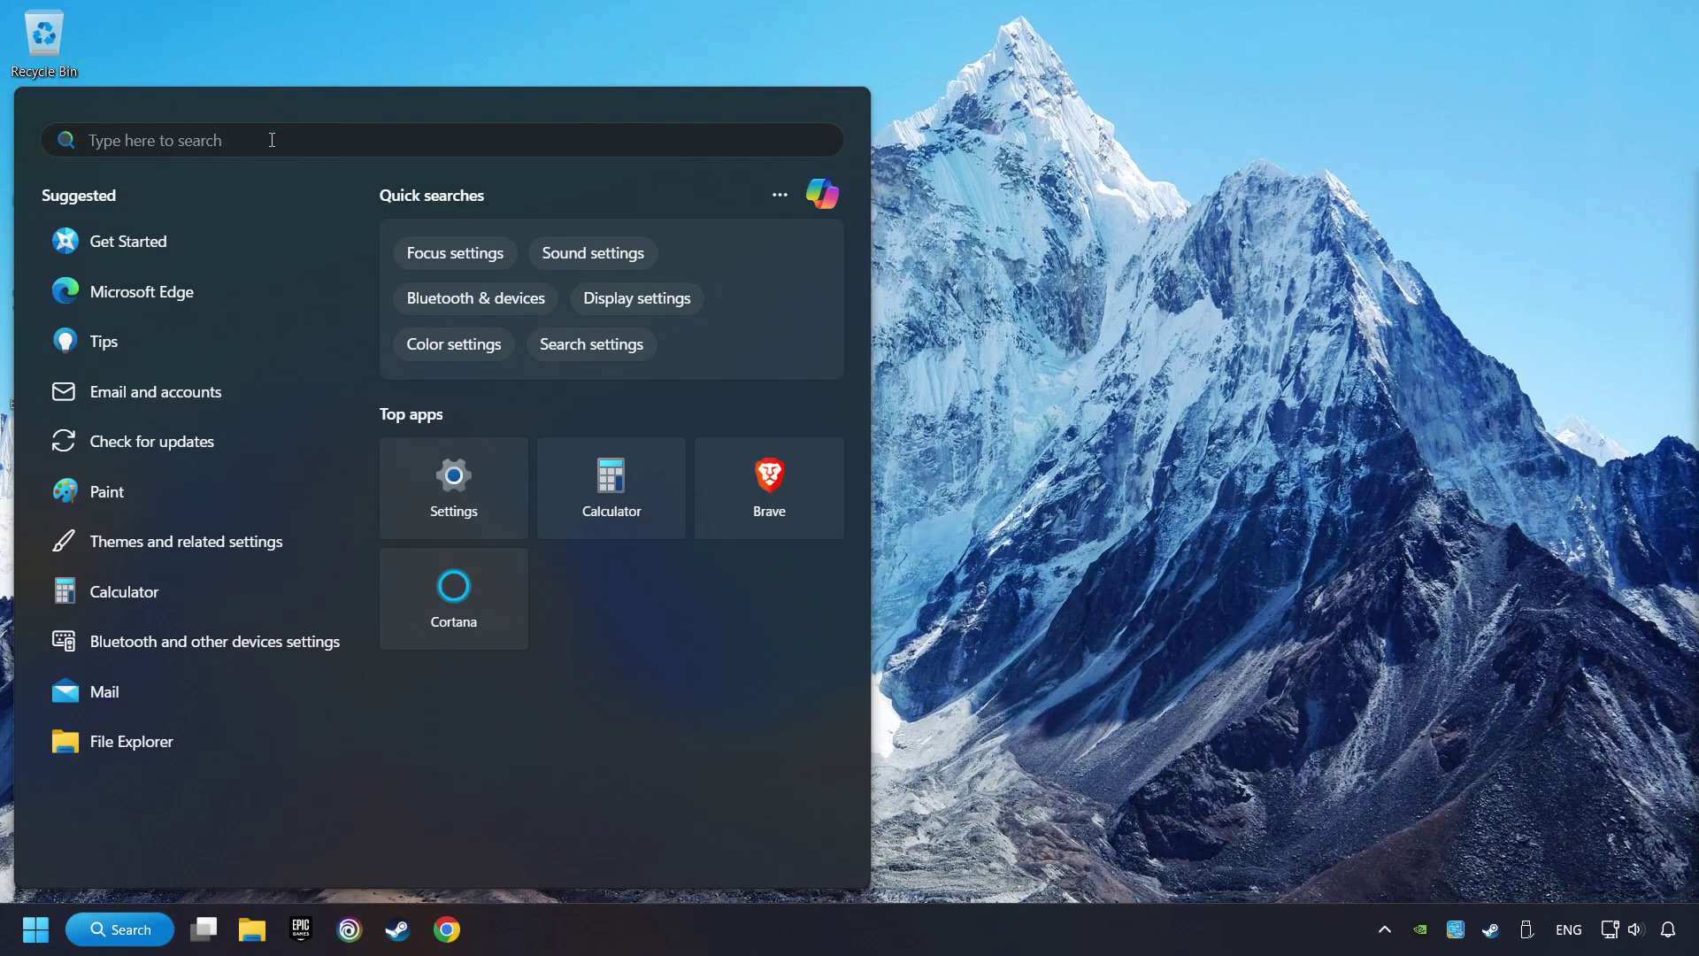
{"action": "type", "text": "updates"}
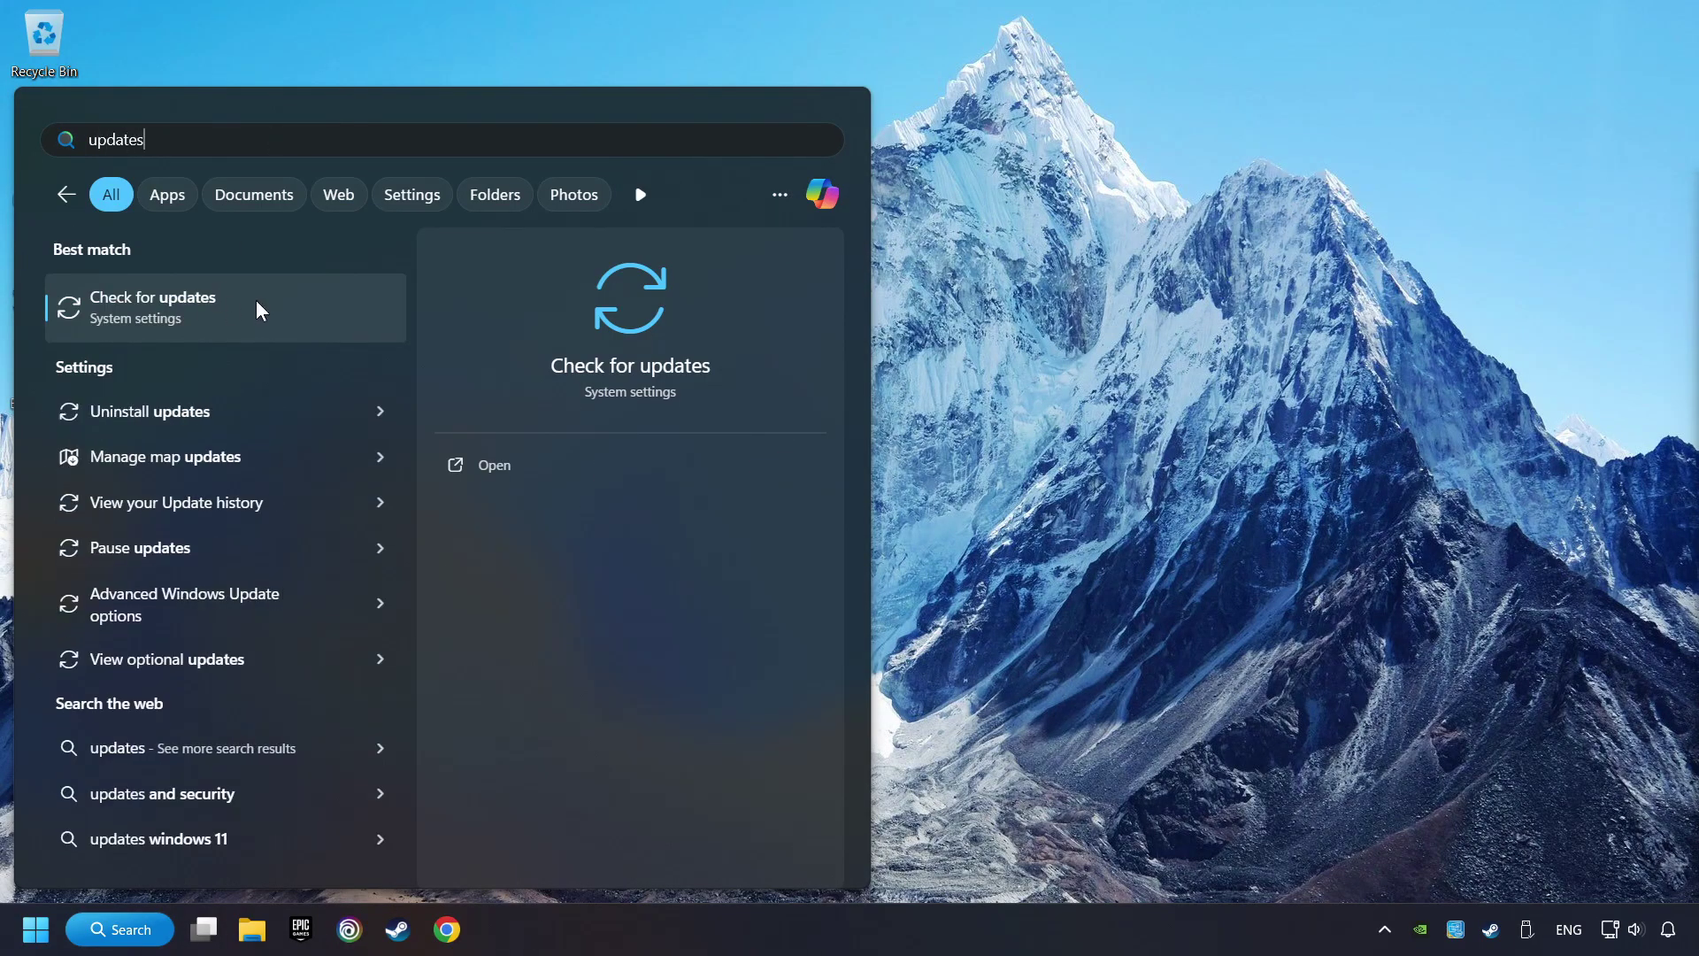
- Run a Windows Update check, confirm the system is up to date, and close Settings
{"action": "left_click", "coordinate": [262, 309]}
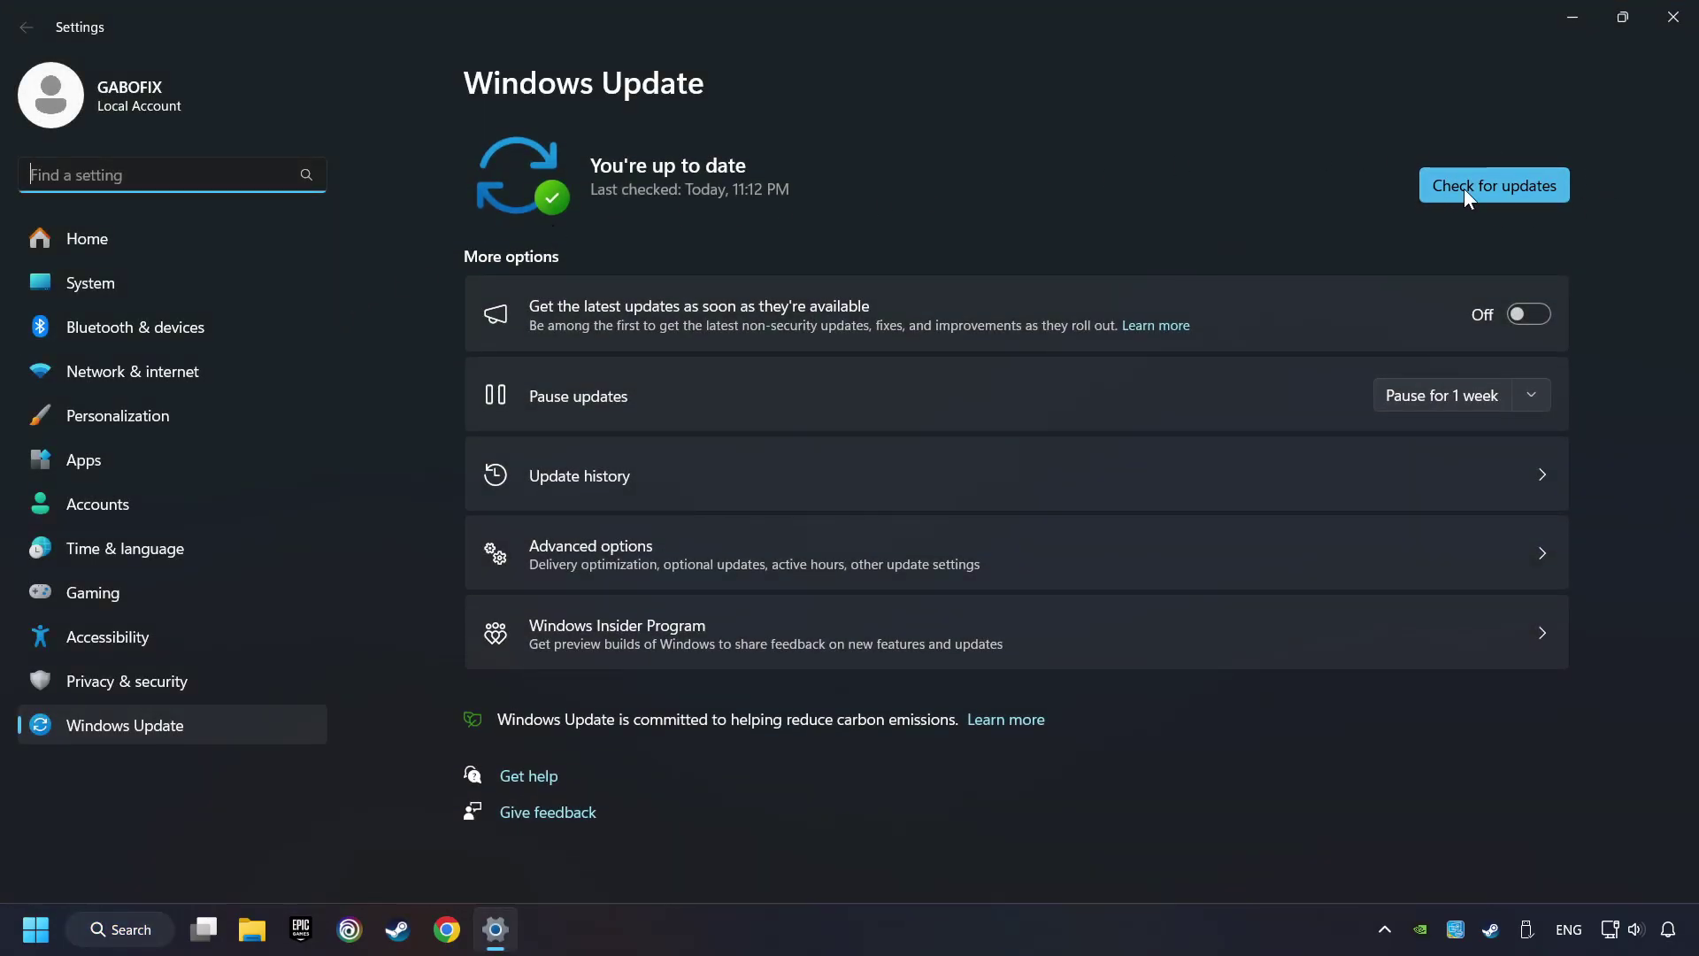
{"action": "left_click", "coordinate": [1506, 184]}
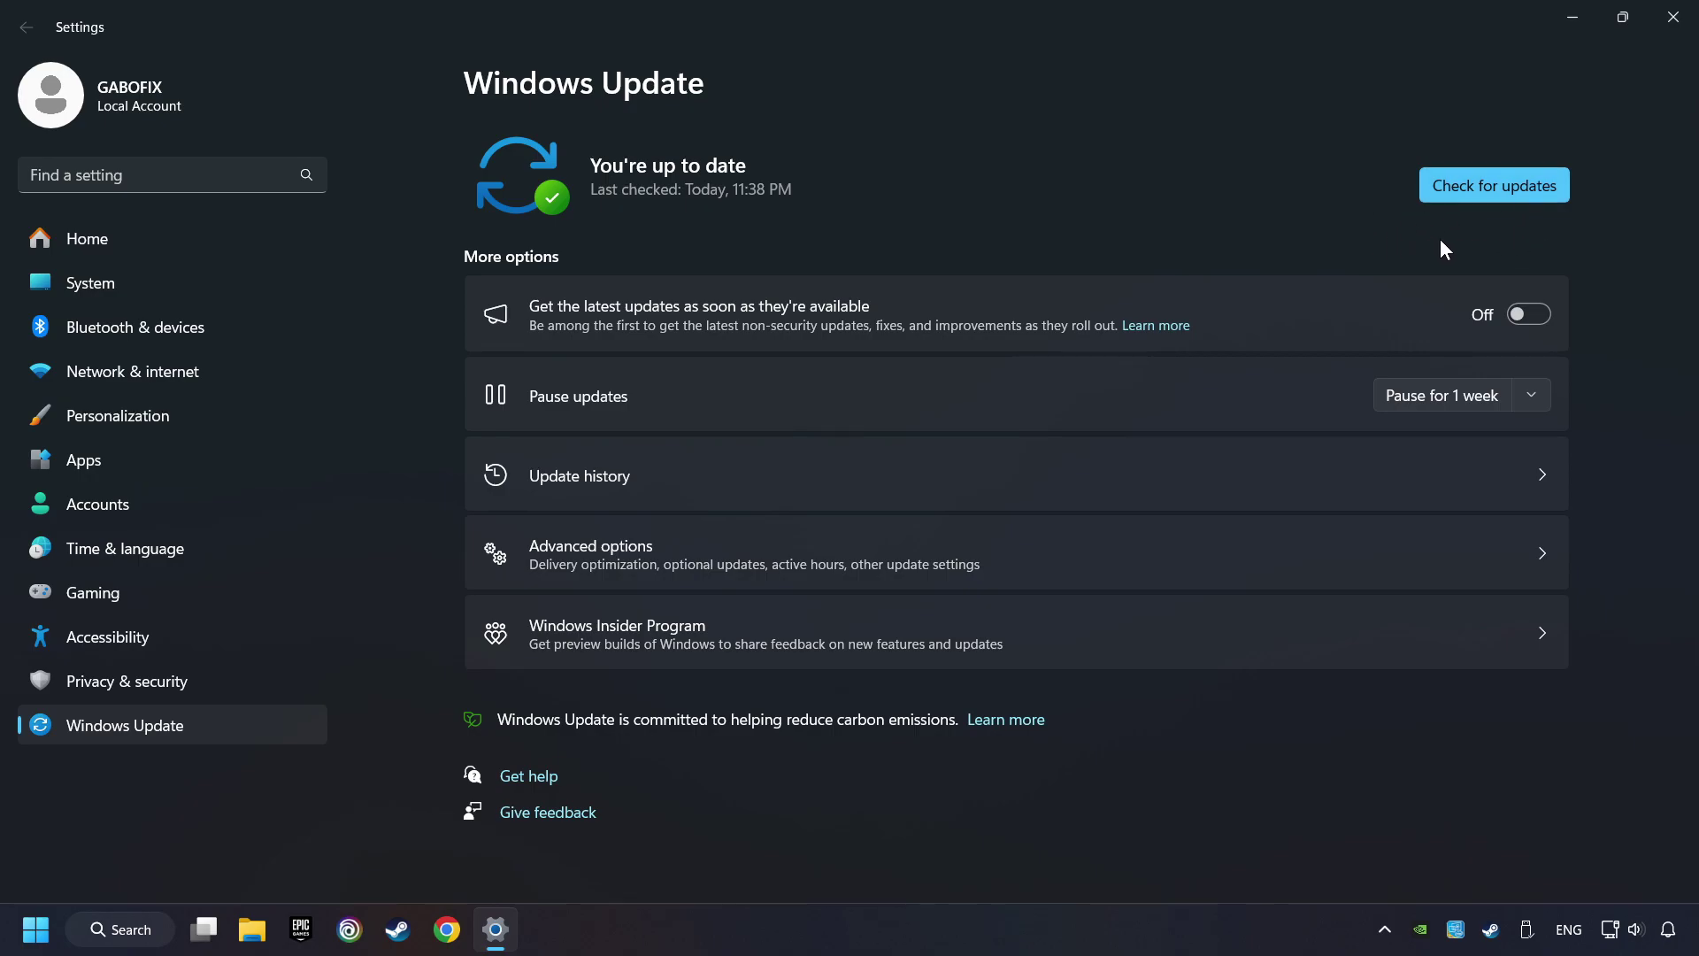
{"action": "left_click", "coordinate": [1669, 30]}
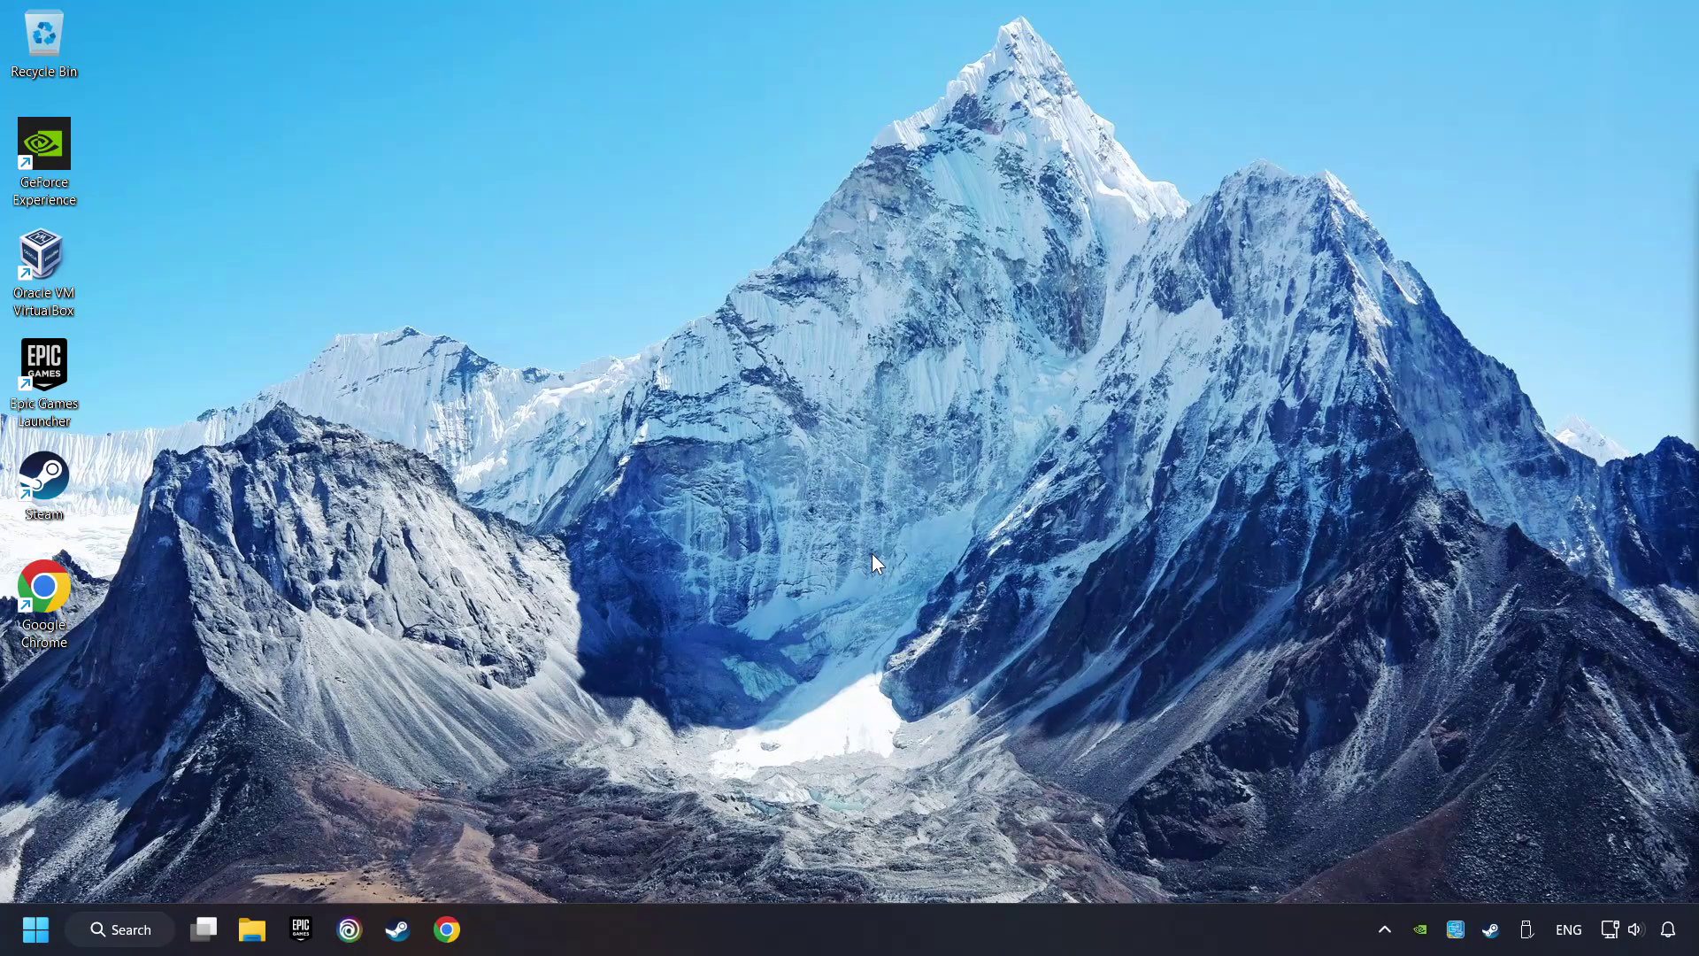
- Disable EpicGamesLauncher.exe in Task Manager's startup apps, then close Task Manager
{"action": "right_click", "coordinate": [867, 930]}
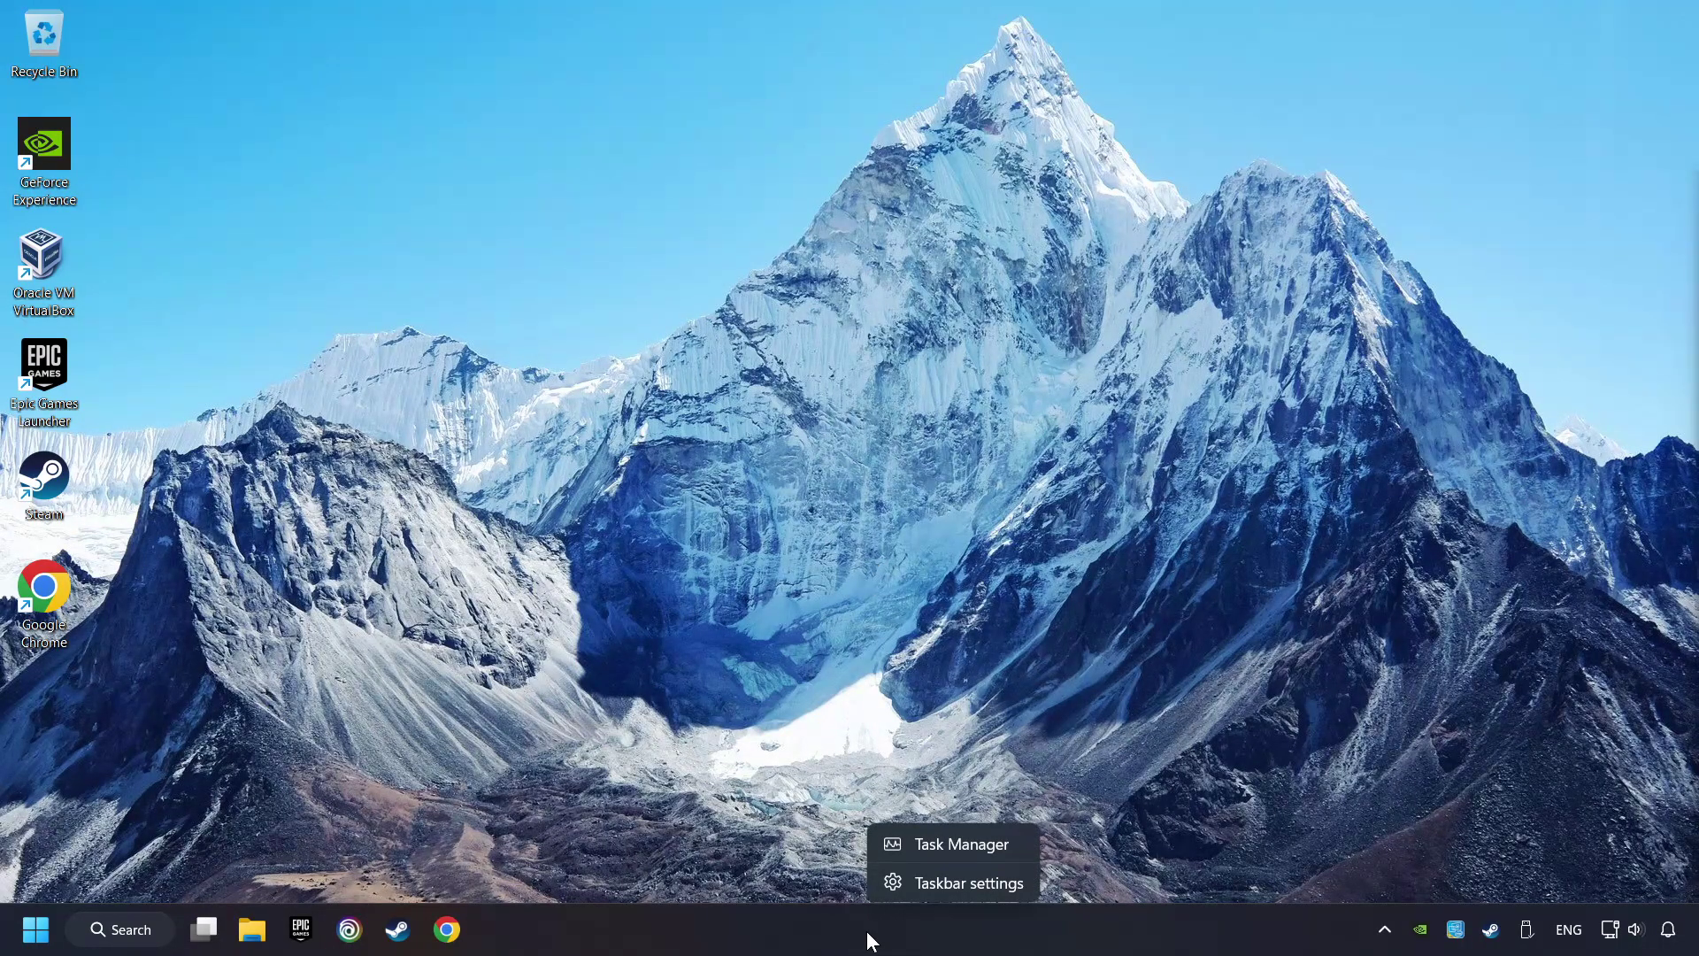
{"action": "left_click", "coordinate": [977, 844]}
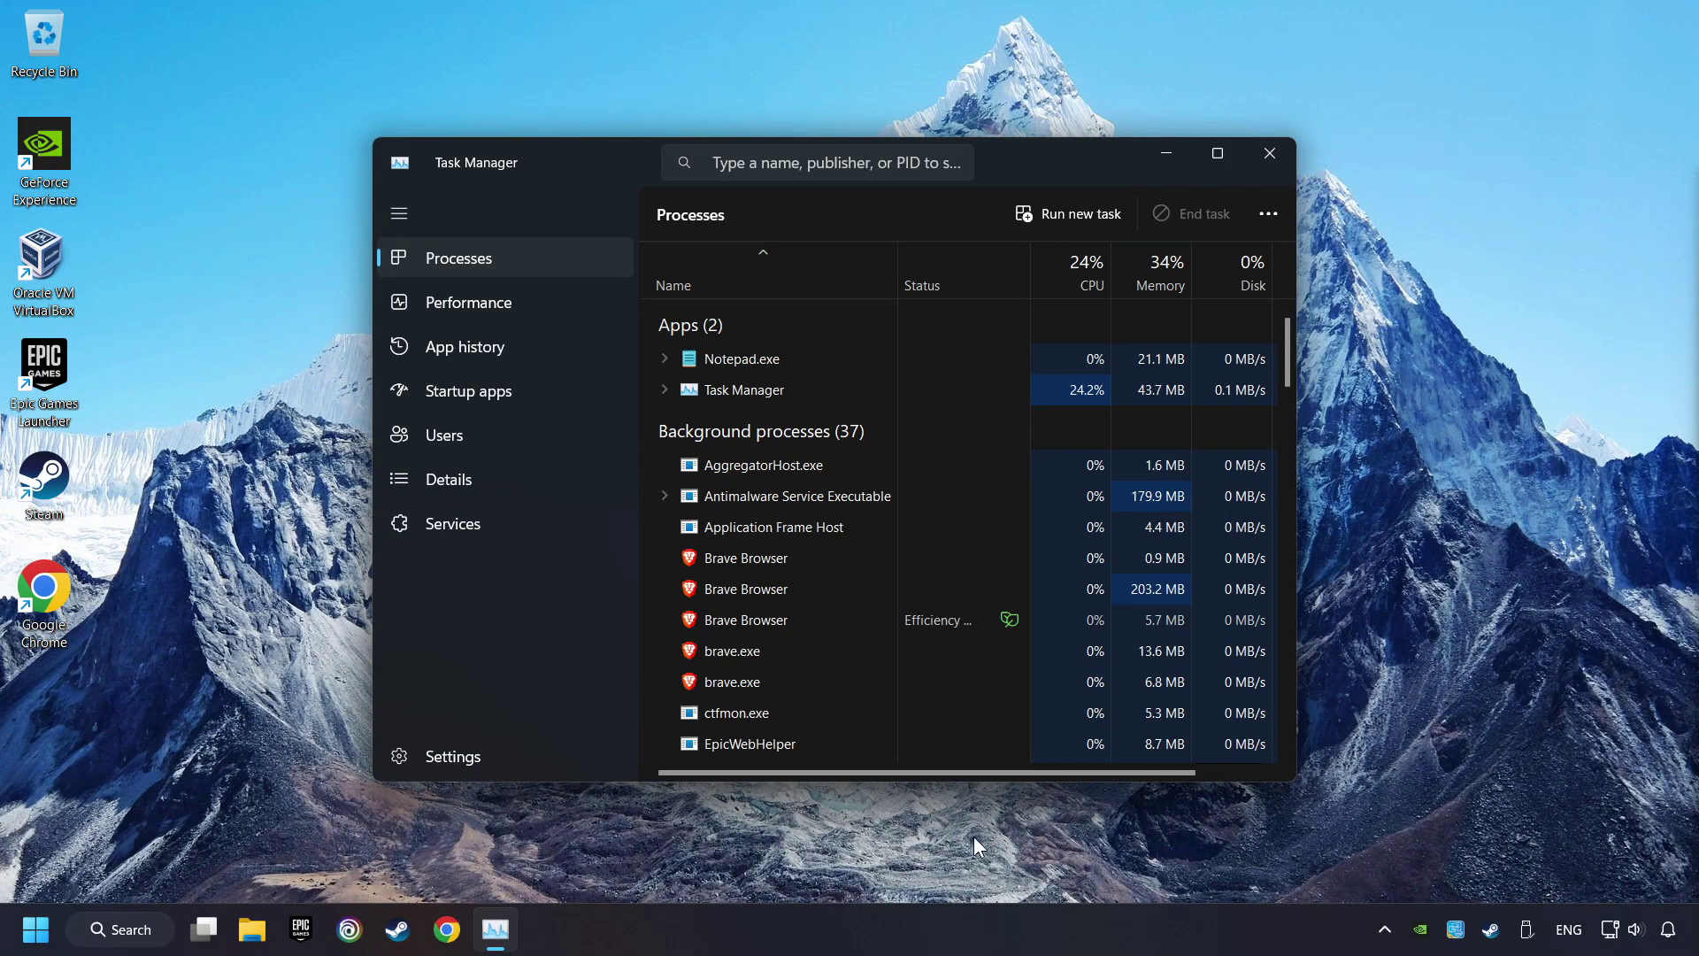
{"action": "left_click", "coordinate": [559, 395]}
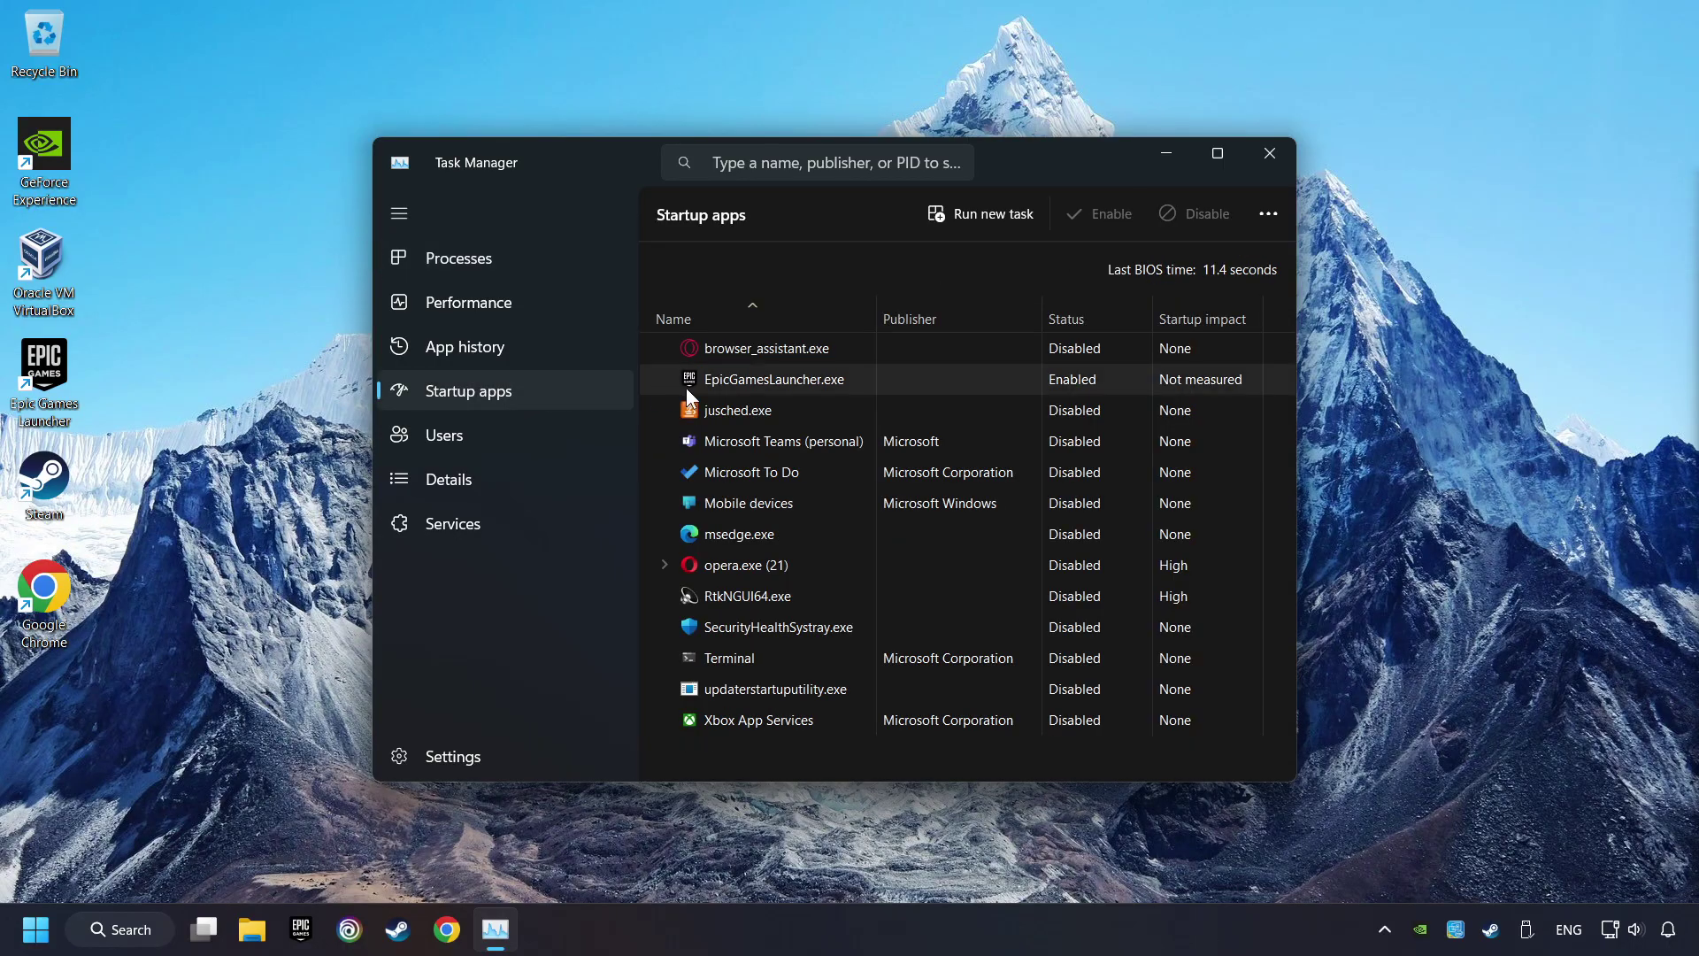
{"action": "left_click", "coordinate": [914, 382]}
{"action": "left_click", "coordinate": [1192, 218]}
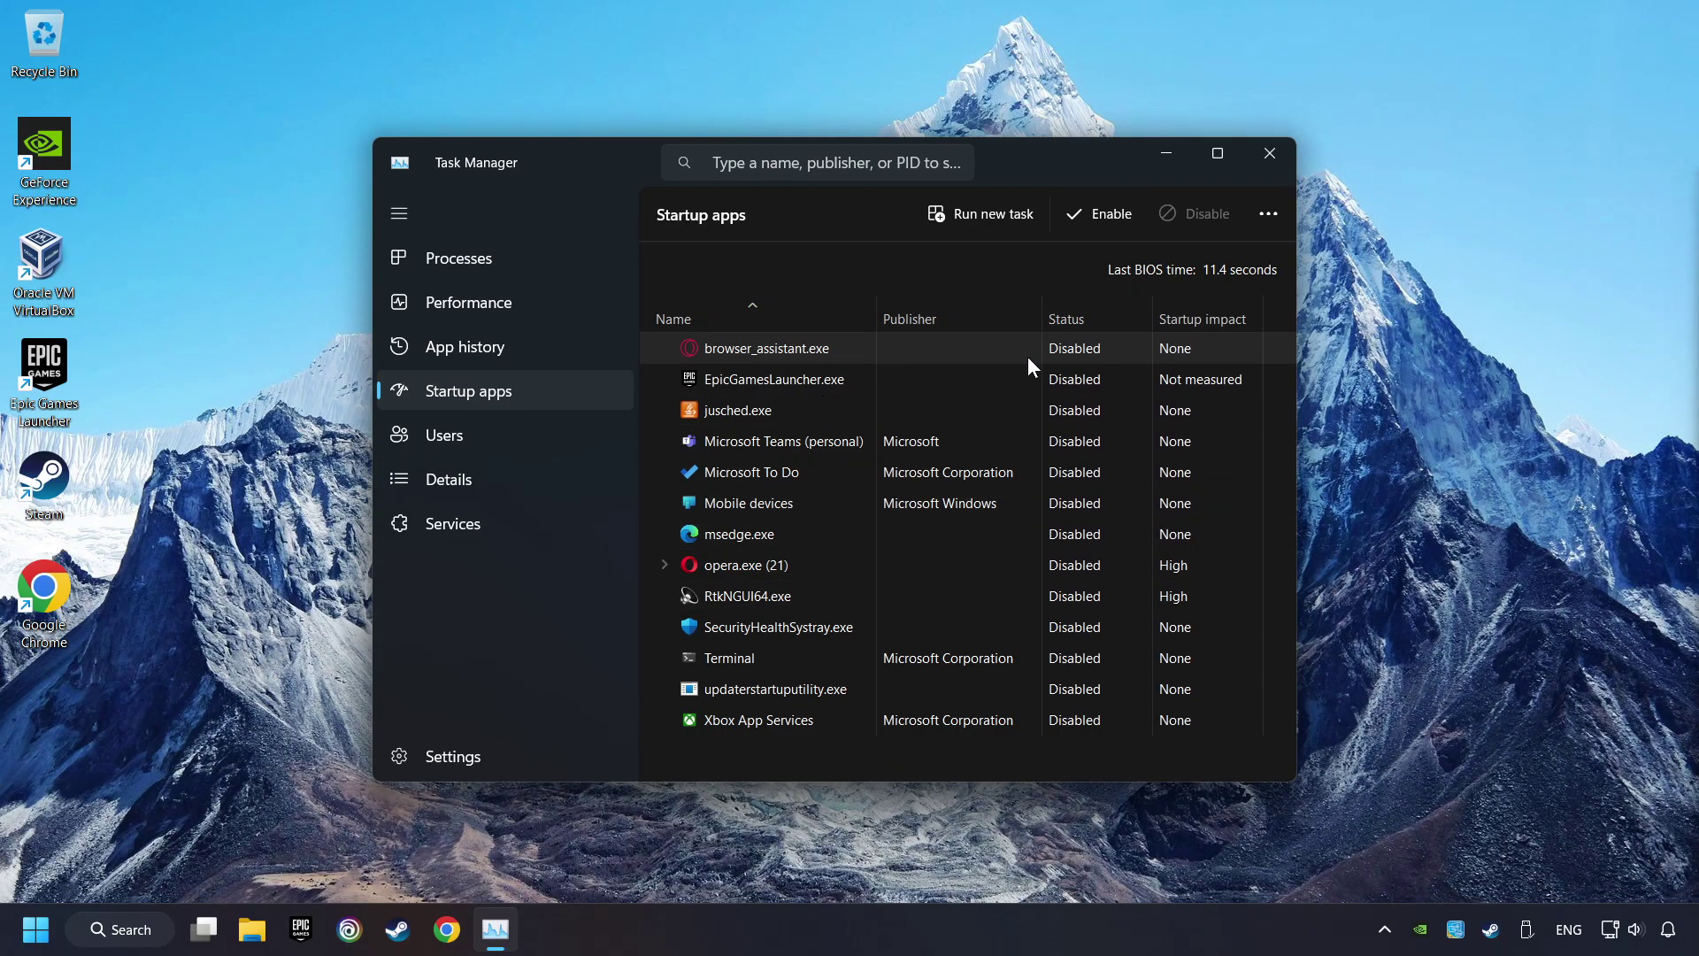
{"action": "left_click", "coordinate": [1273, 154]}
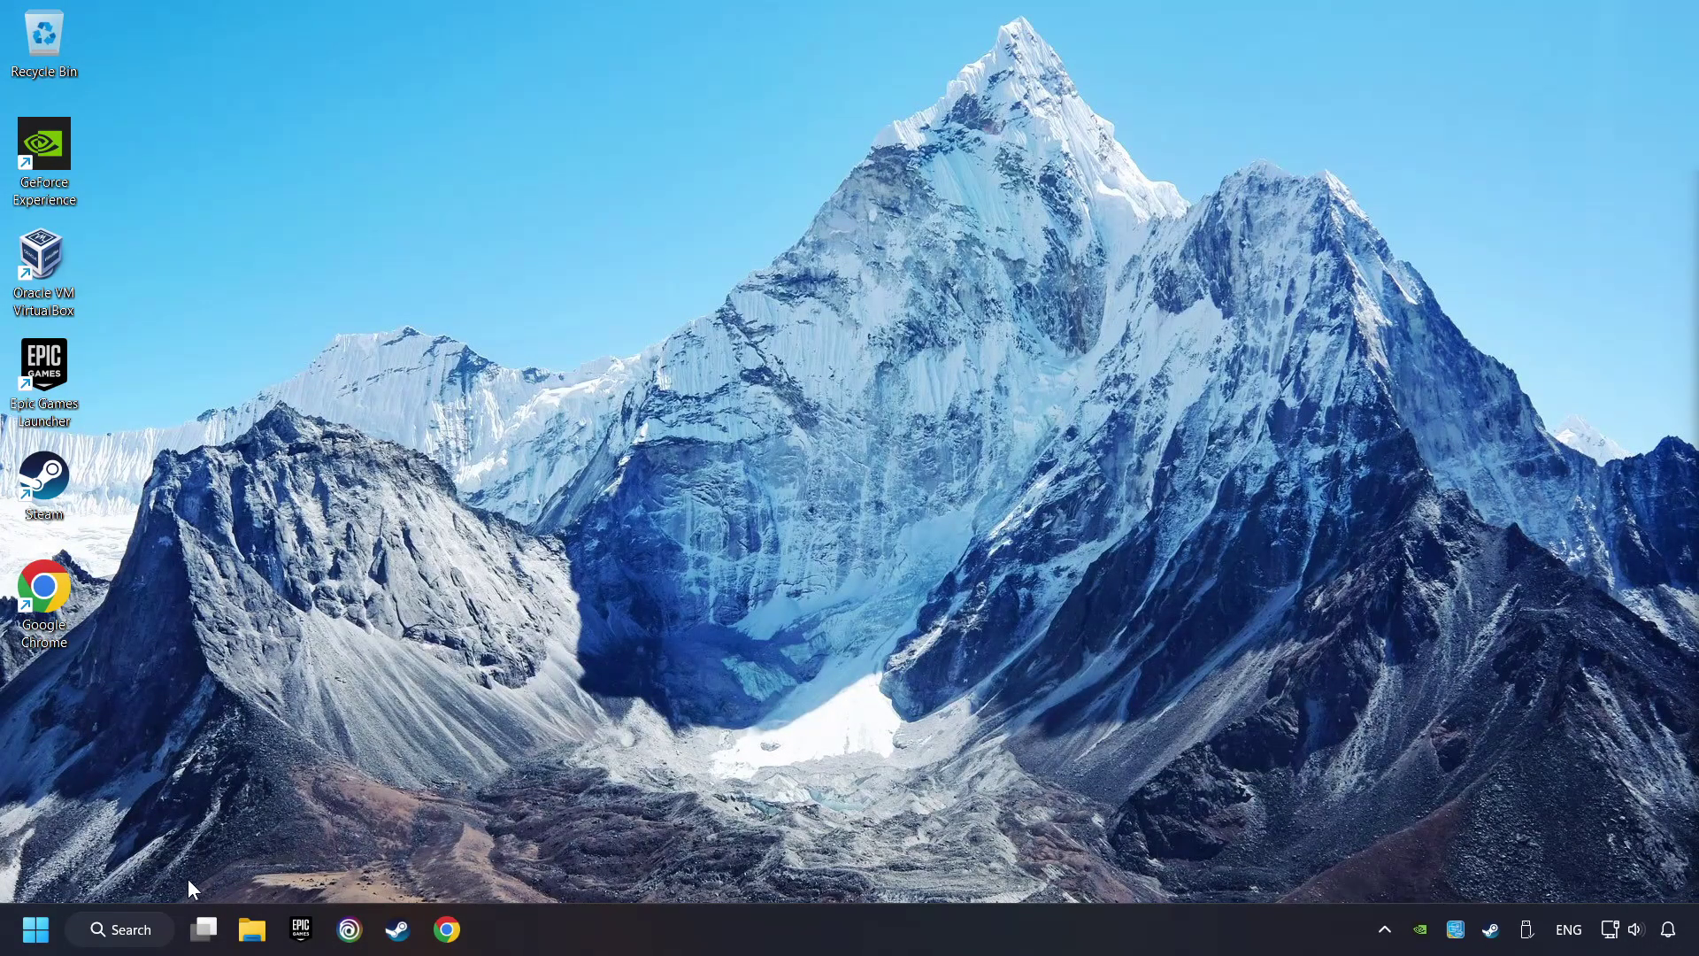
- Go to Windows Security's Virus & threat protection settings and open the exclusions list
{"action": "left_click", "coordinate": [122, 929]}
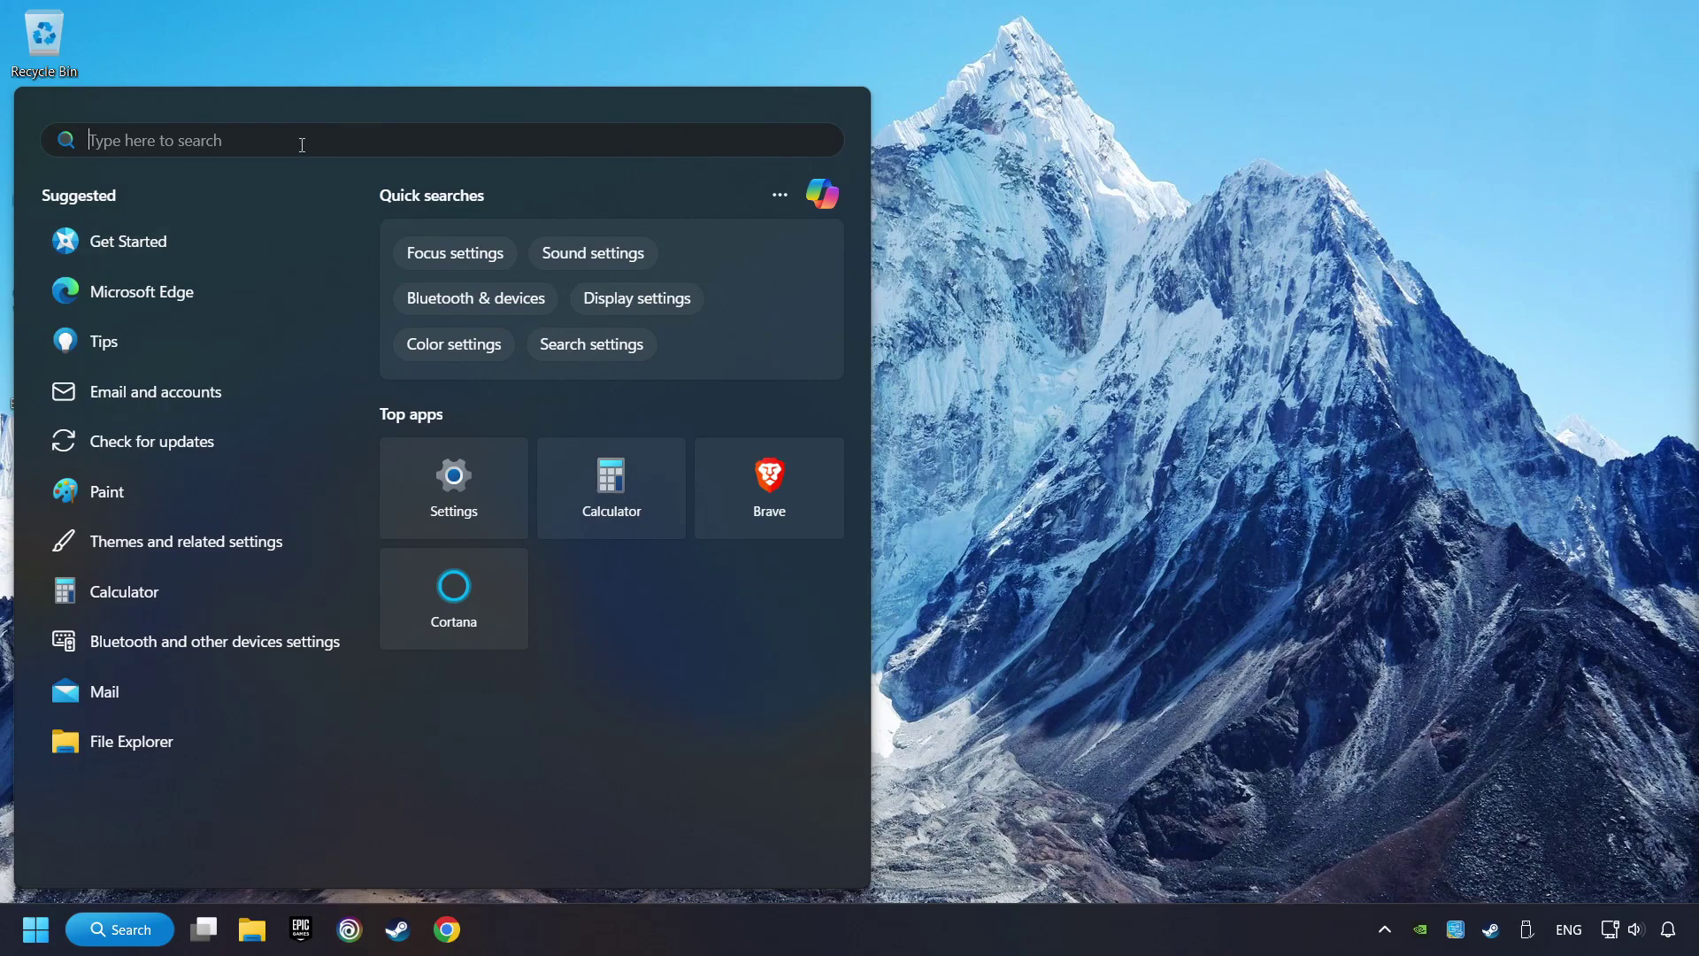
{"action": "type", "text": "windows se"}
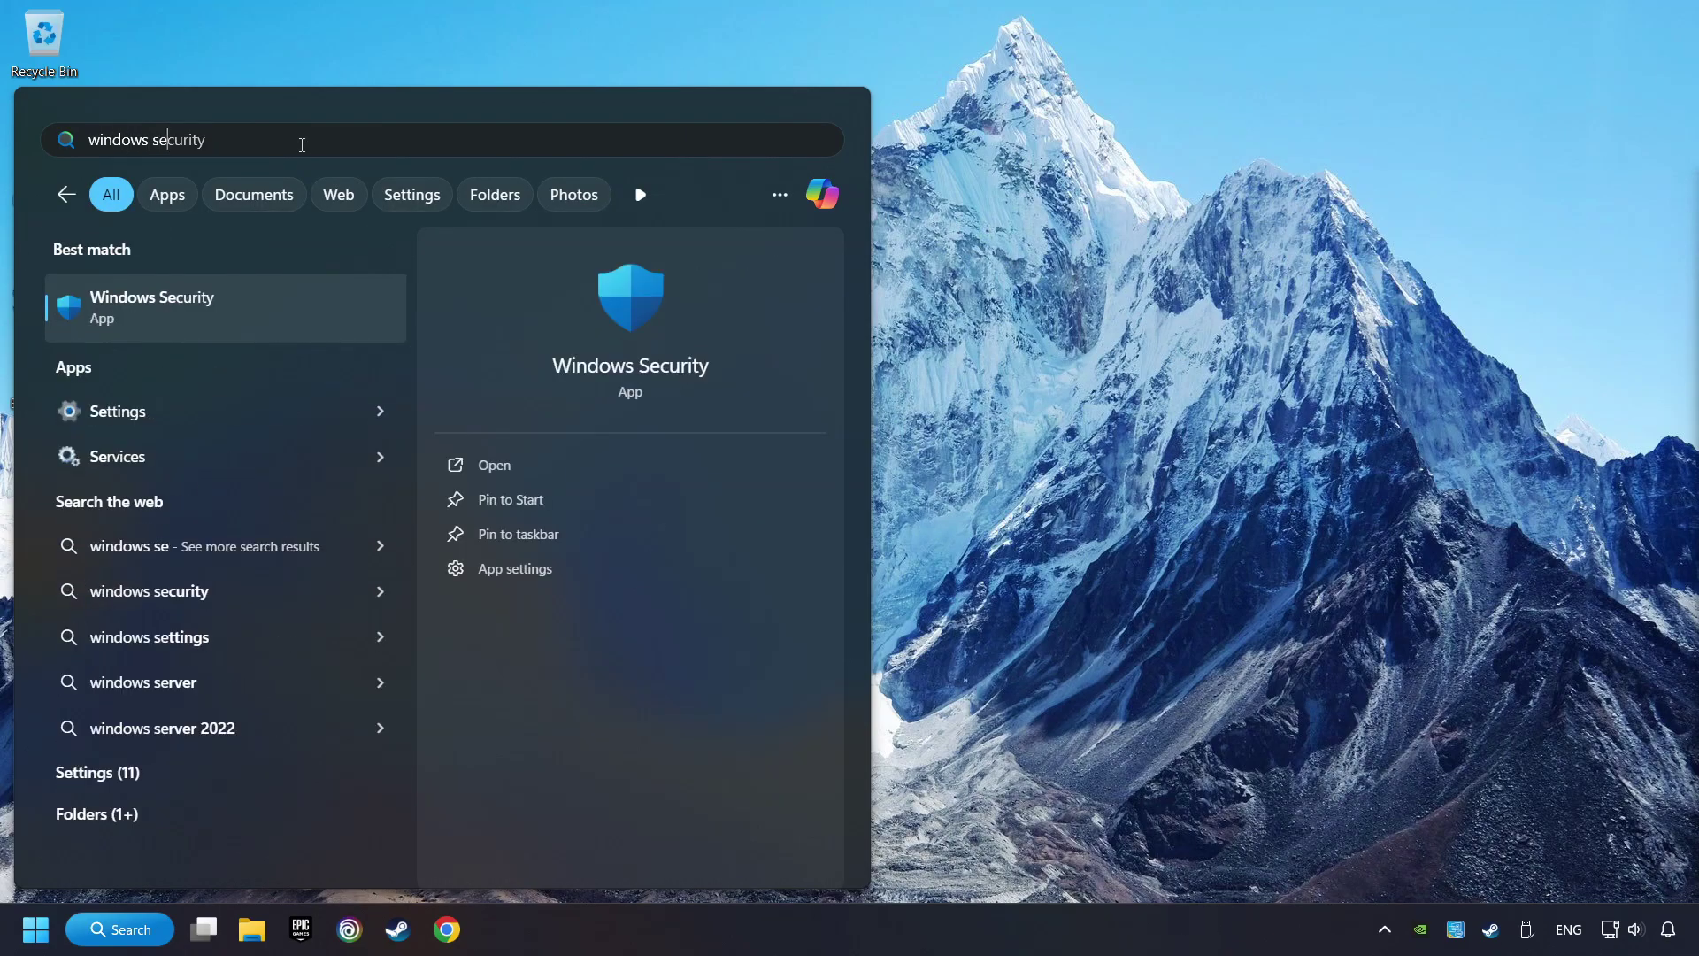
{"action": "type", "text": "curity"}
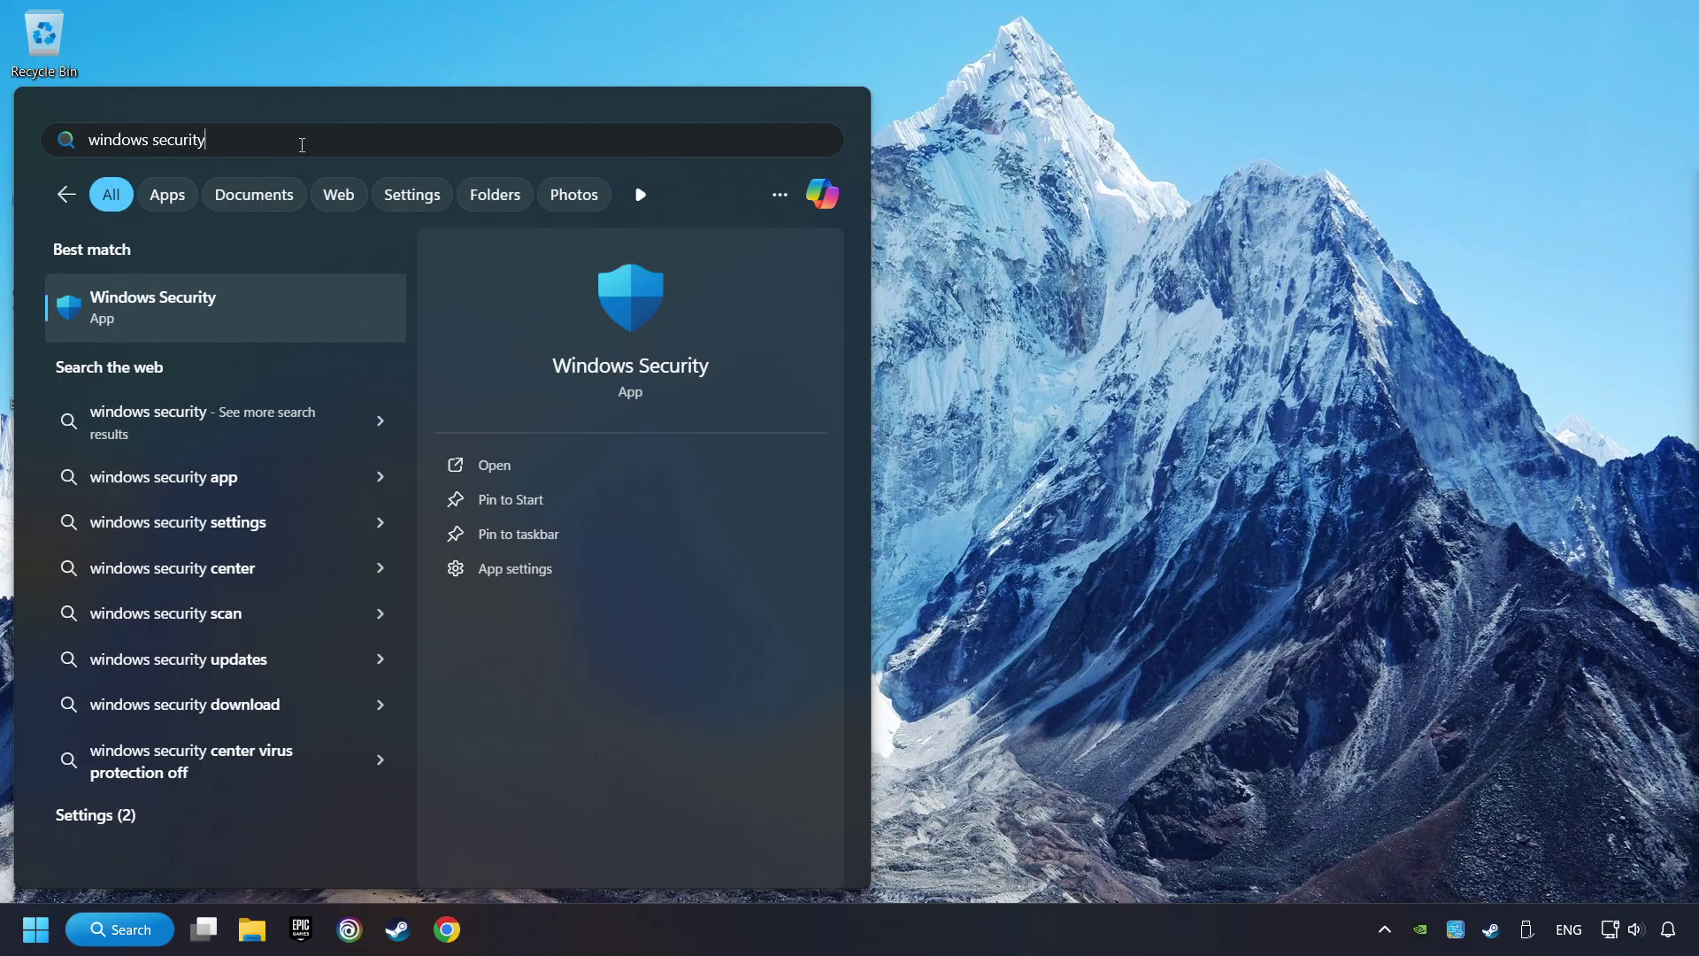
{"action": "left_click", "coordinate": [340, 306]}
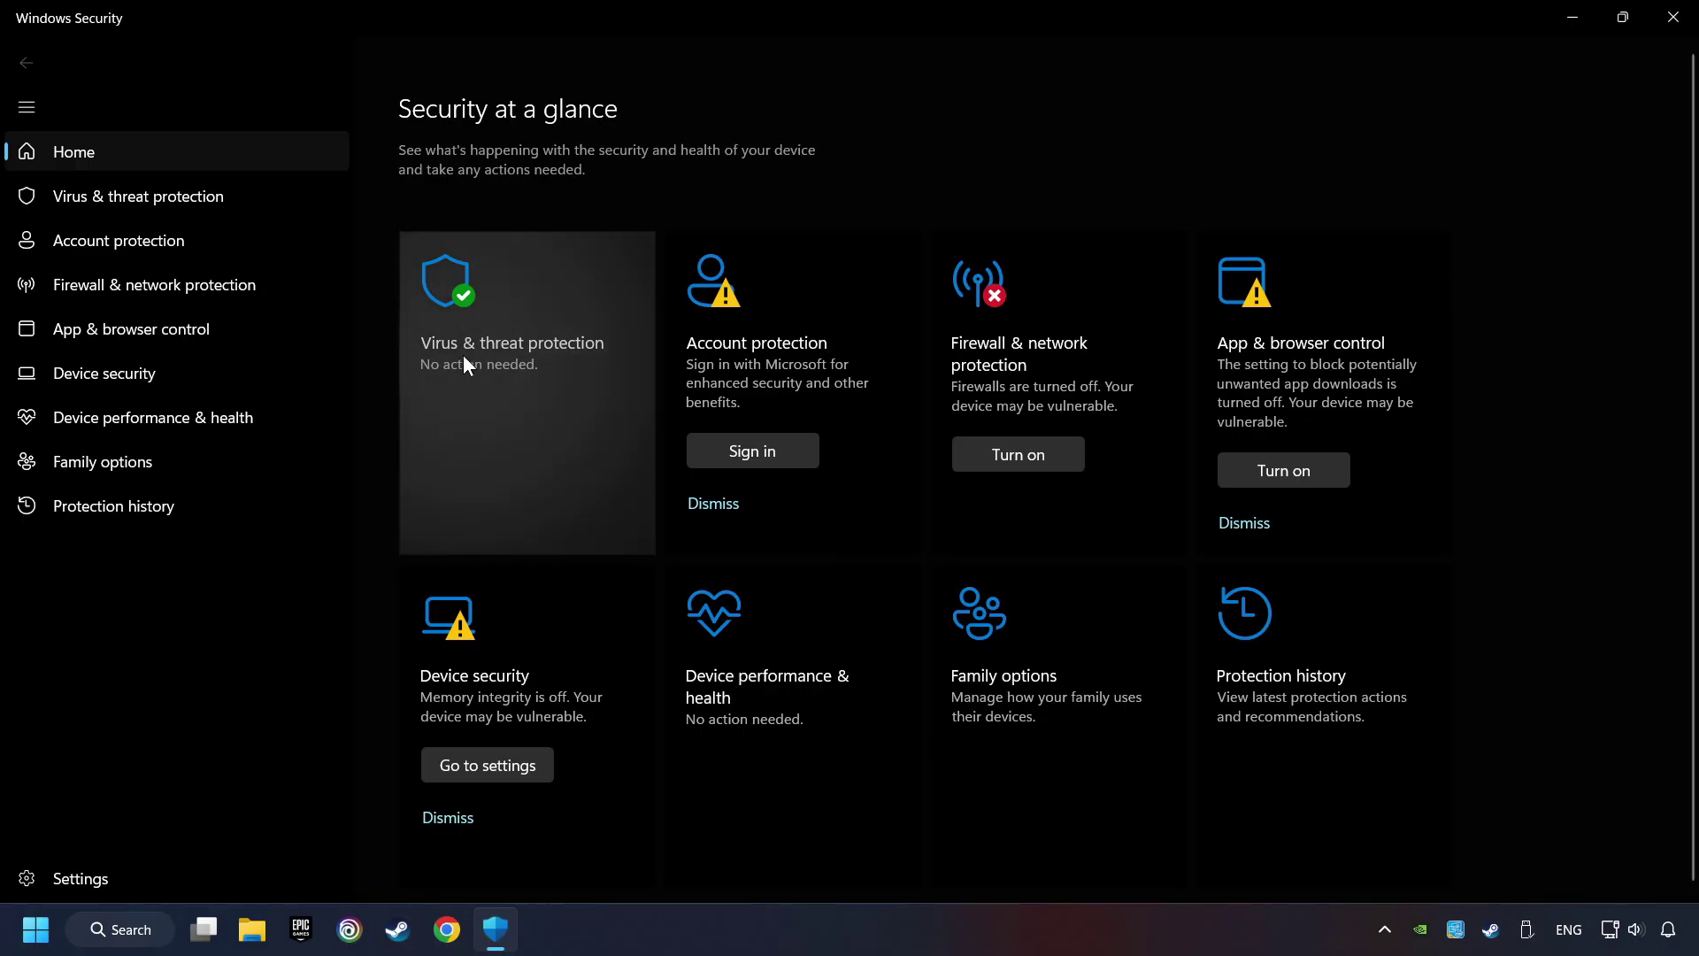
{"action": "left_click", "coordinate": [551, 381]}
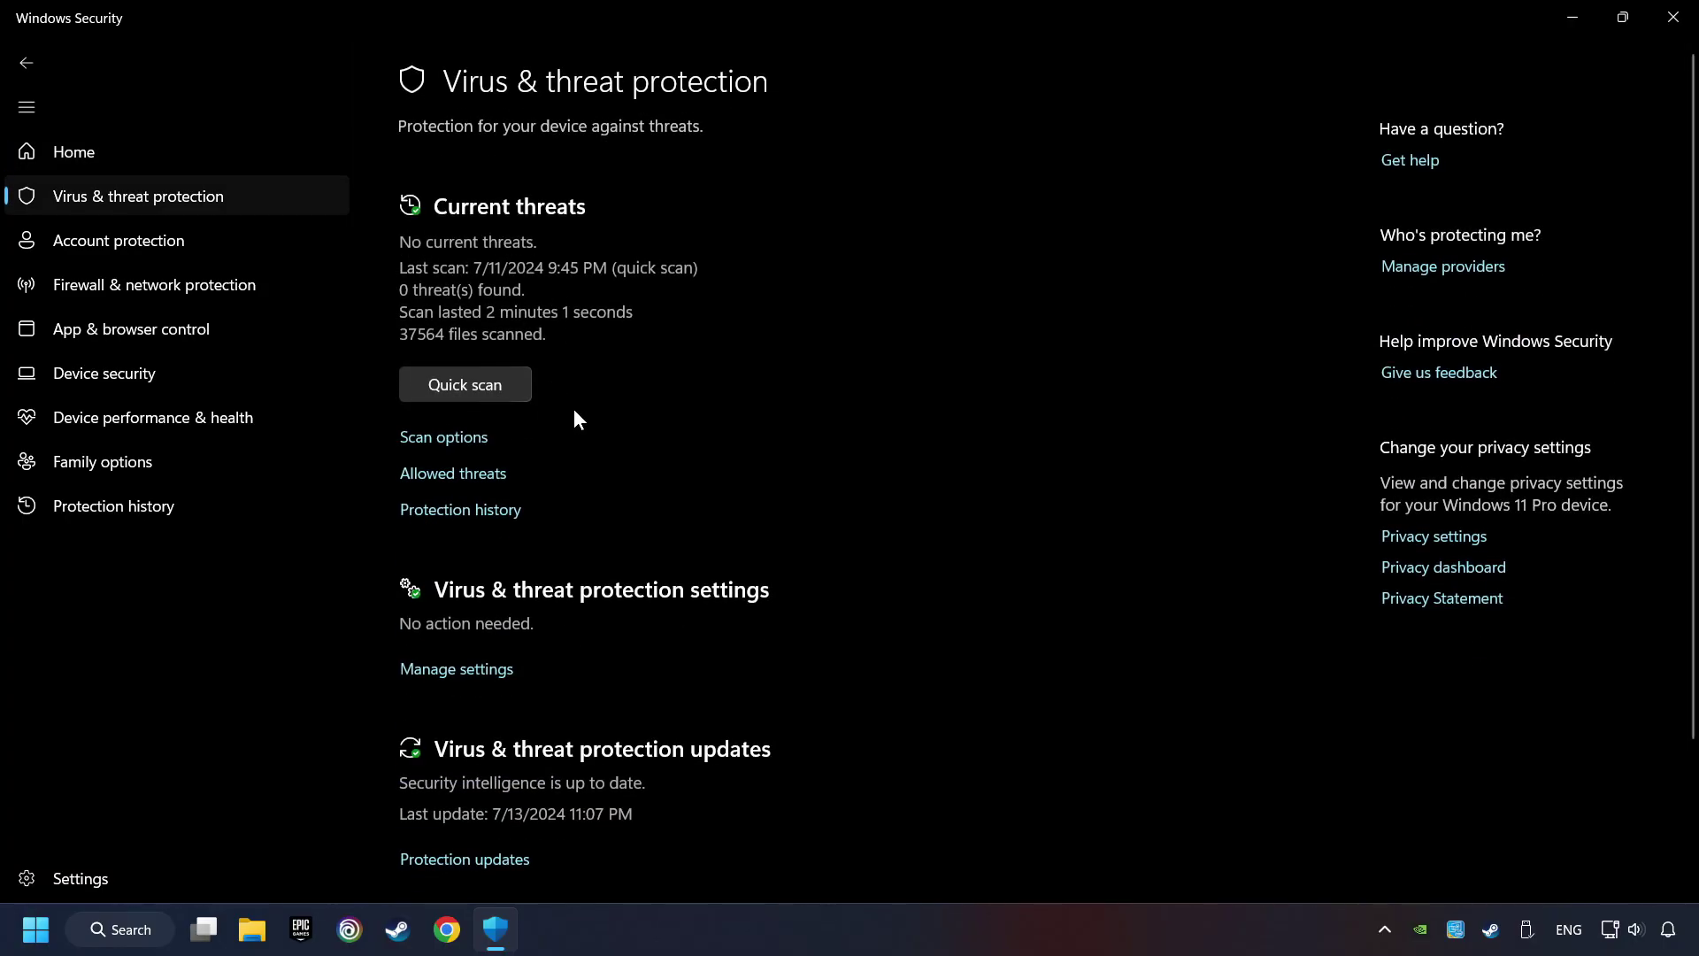
{"action": "scroll", "coordinate": [578, 437], "scroll_direction": "down", "scroll_amount": 2}
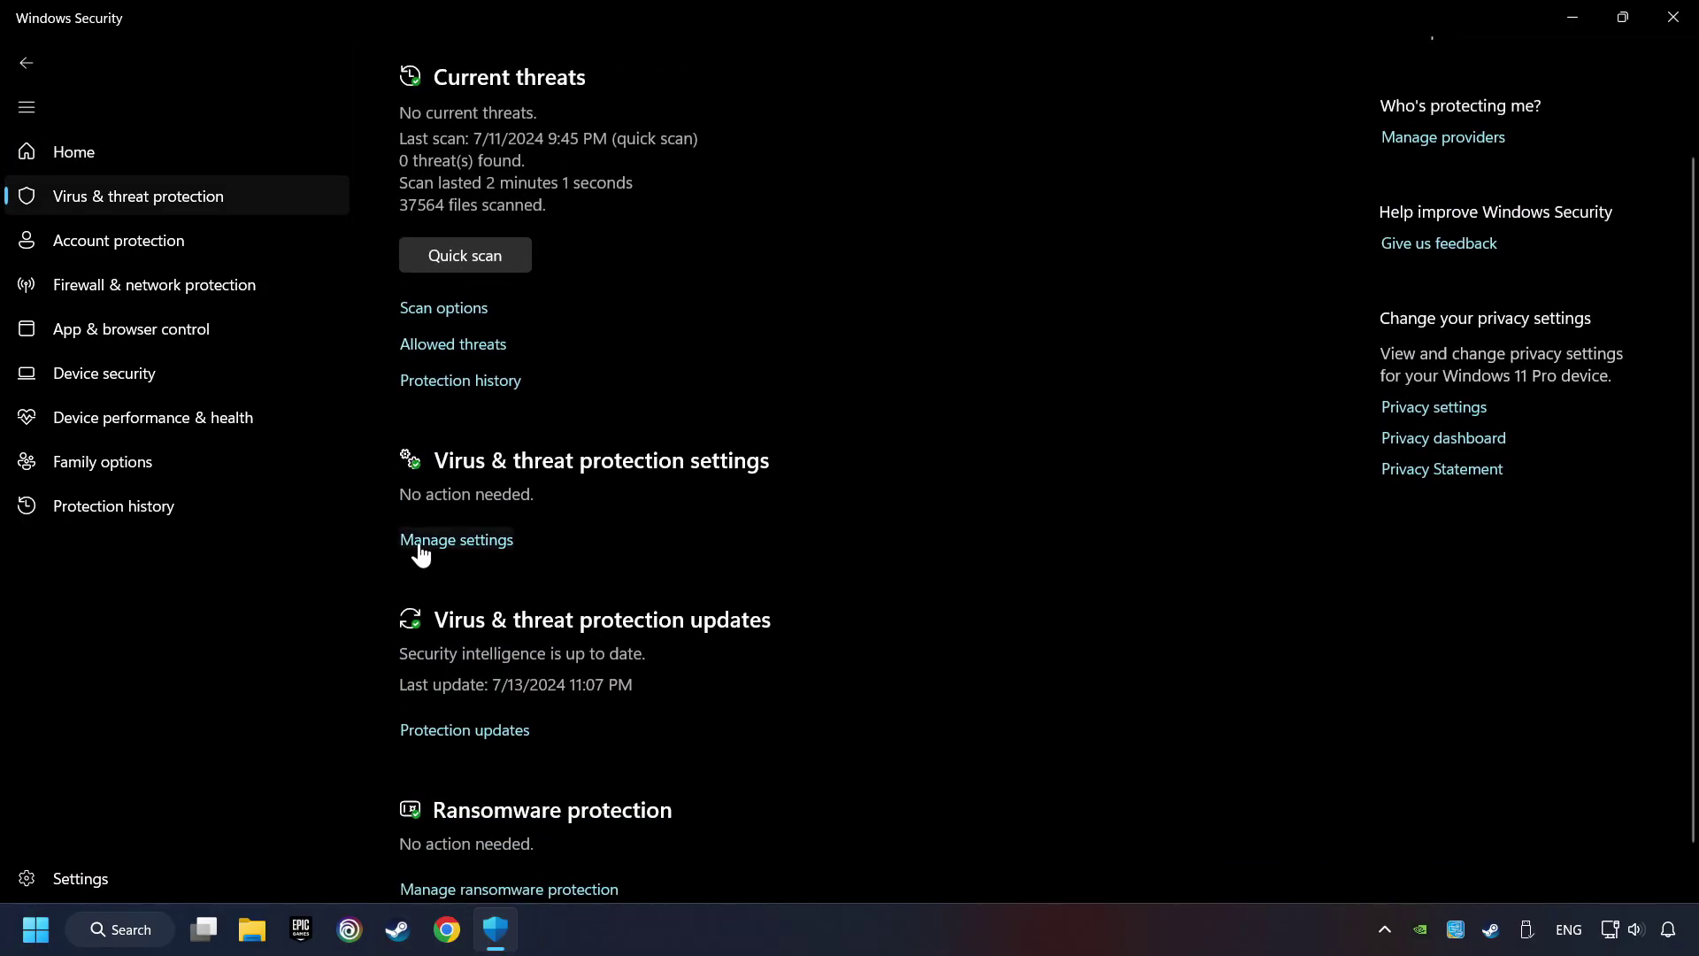
{"action": "left_click", "coordinate": [457, 539]}
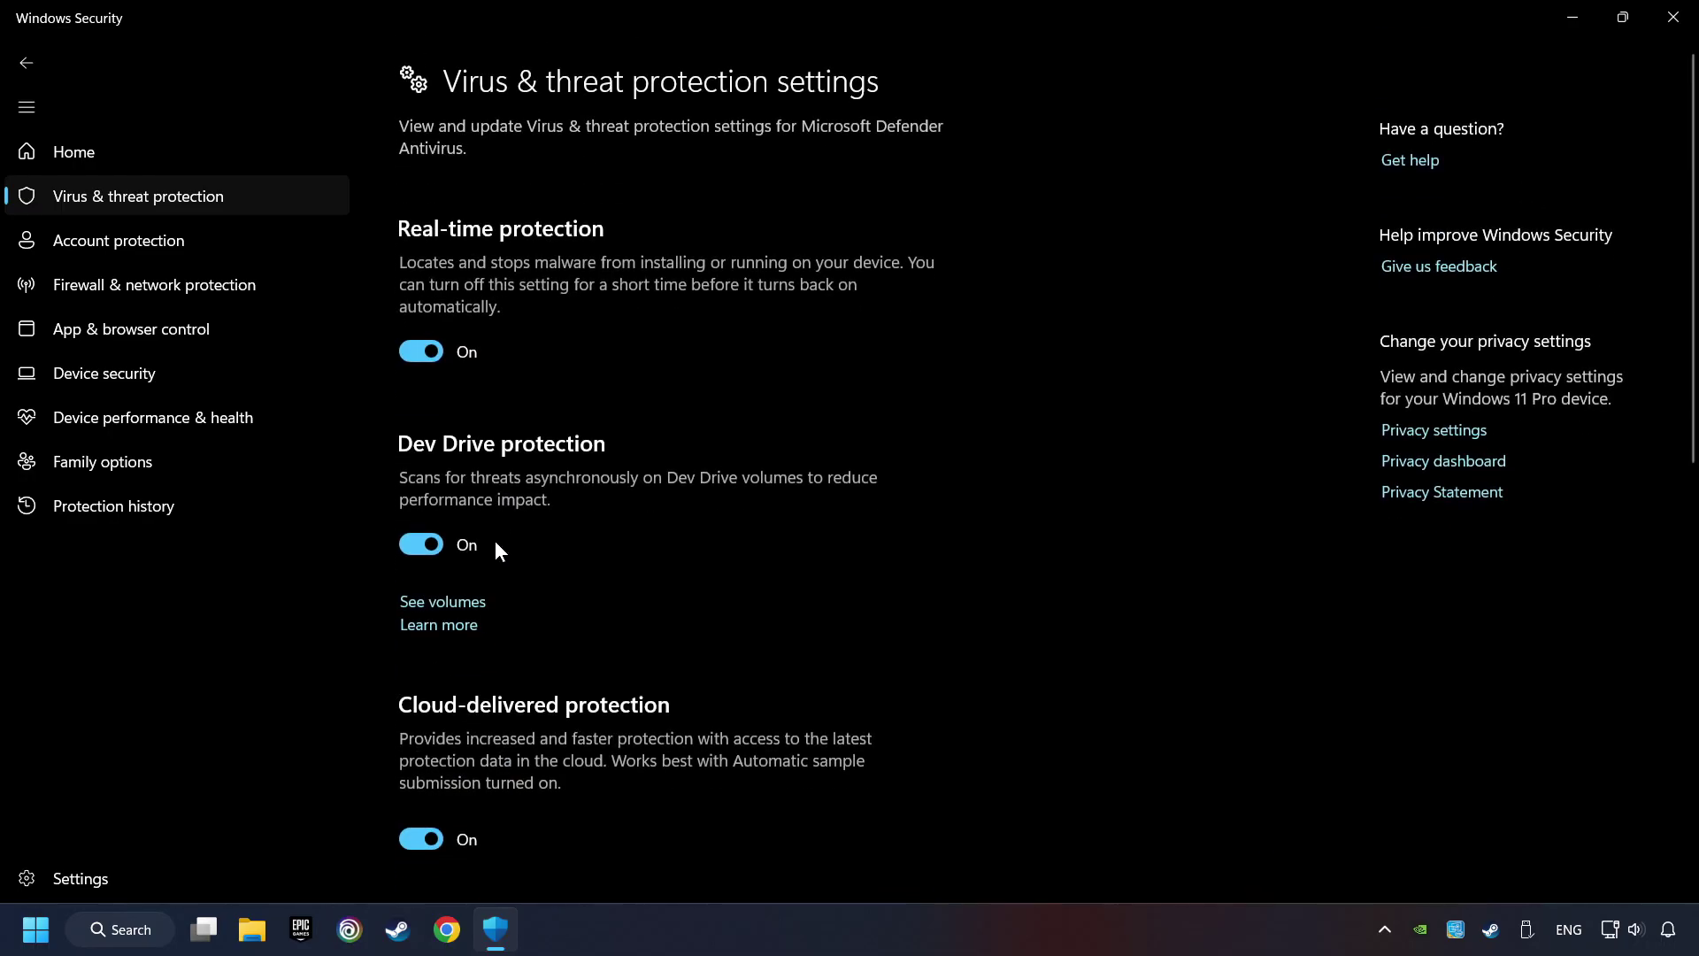
{"action": "scroll", "coordinate": [621, 528], "scroll_direction": "down", "scroll_amount": 8}
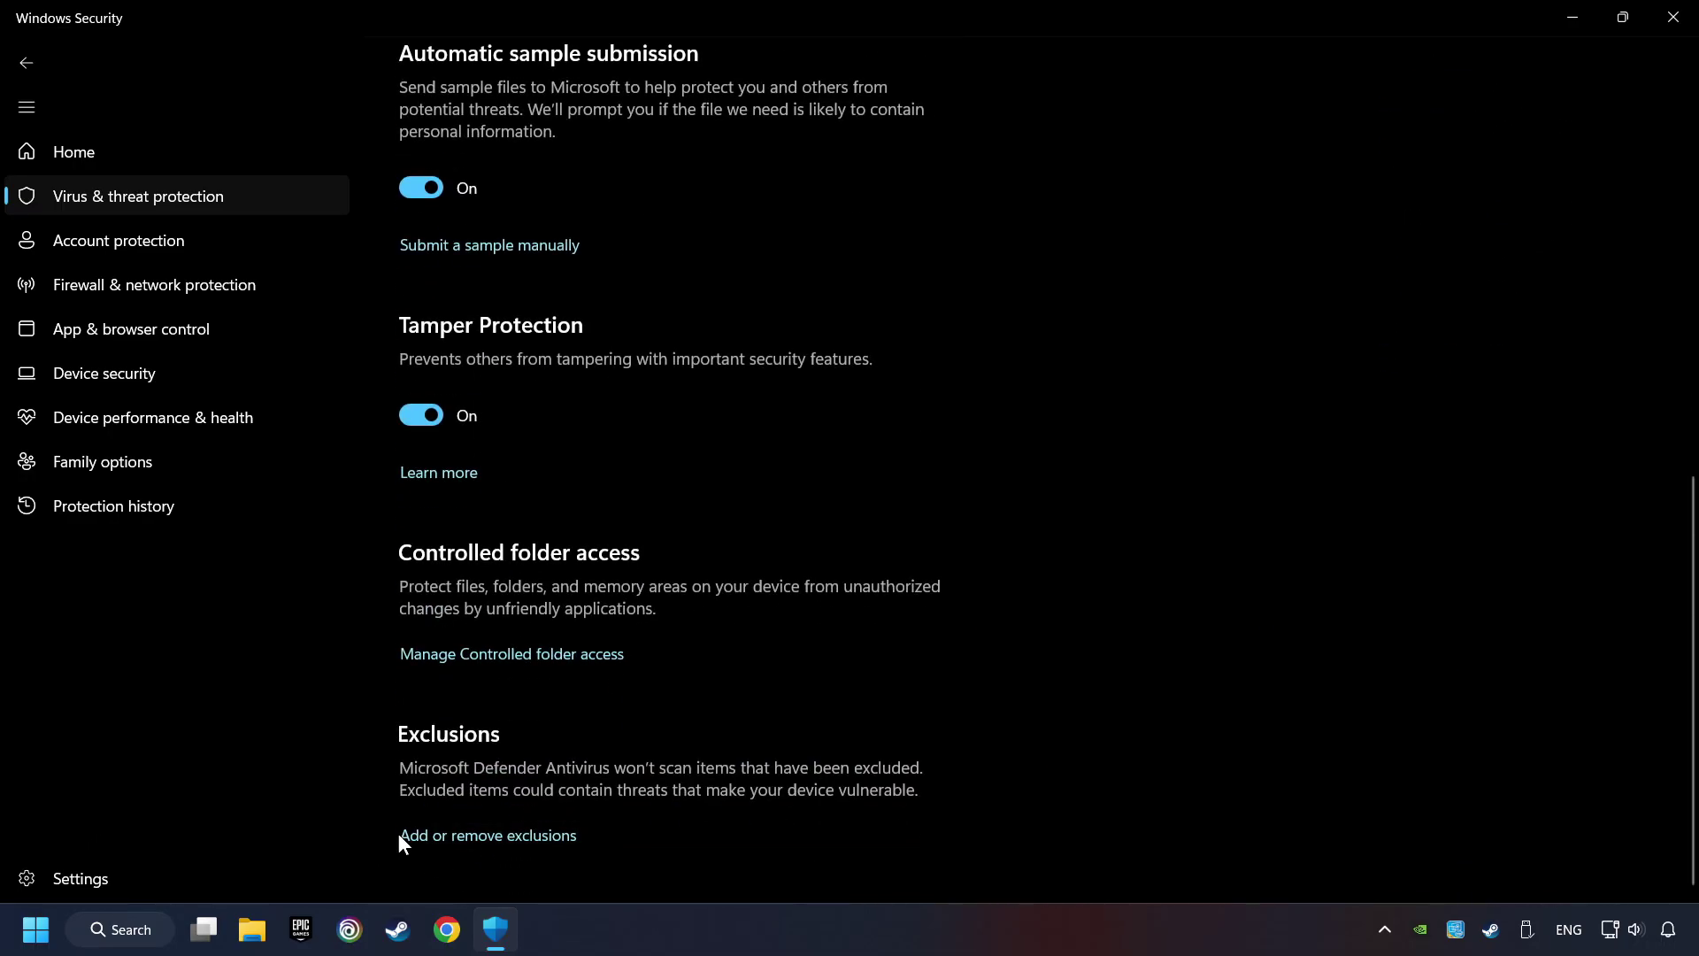
{"action": "left_click", "coordinate": [452, 835]}
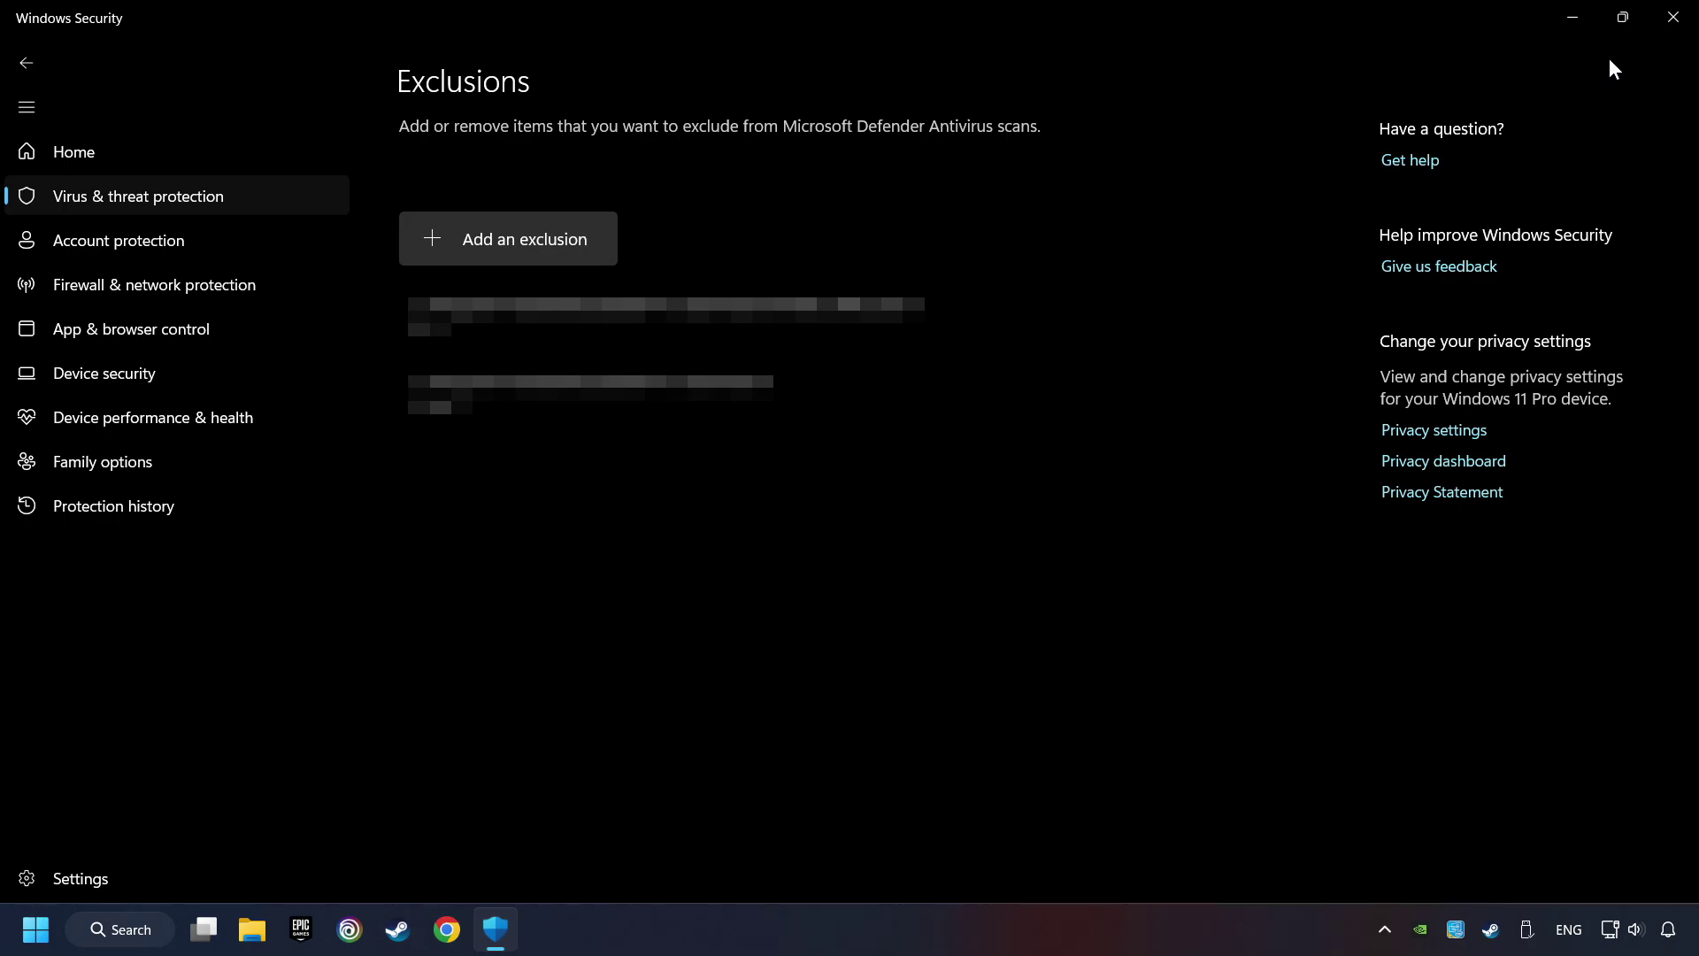
- Close Windows Security and allow GAME.exe through the firewall on Private and Public networks
{"action": "left_click", "coordinate": [1670, 22]}
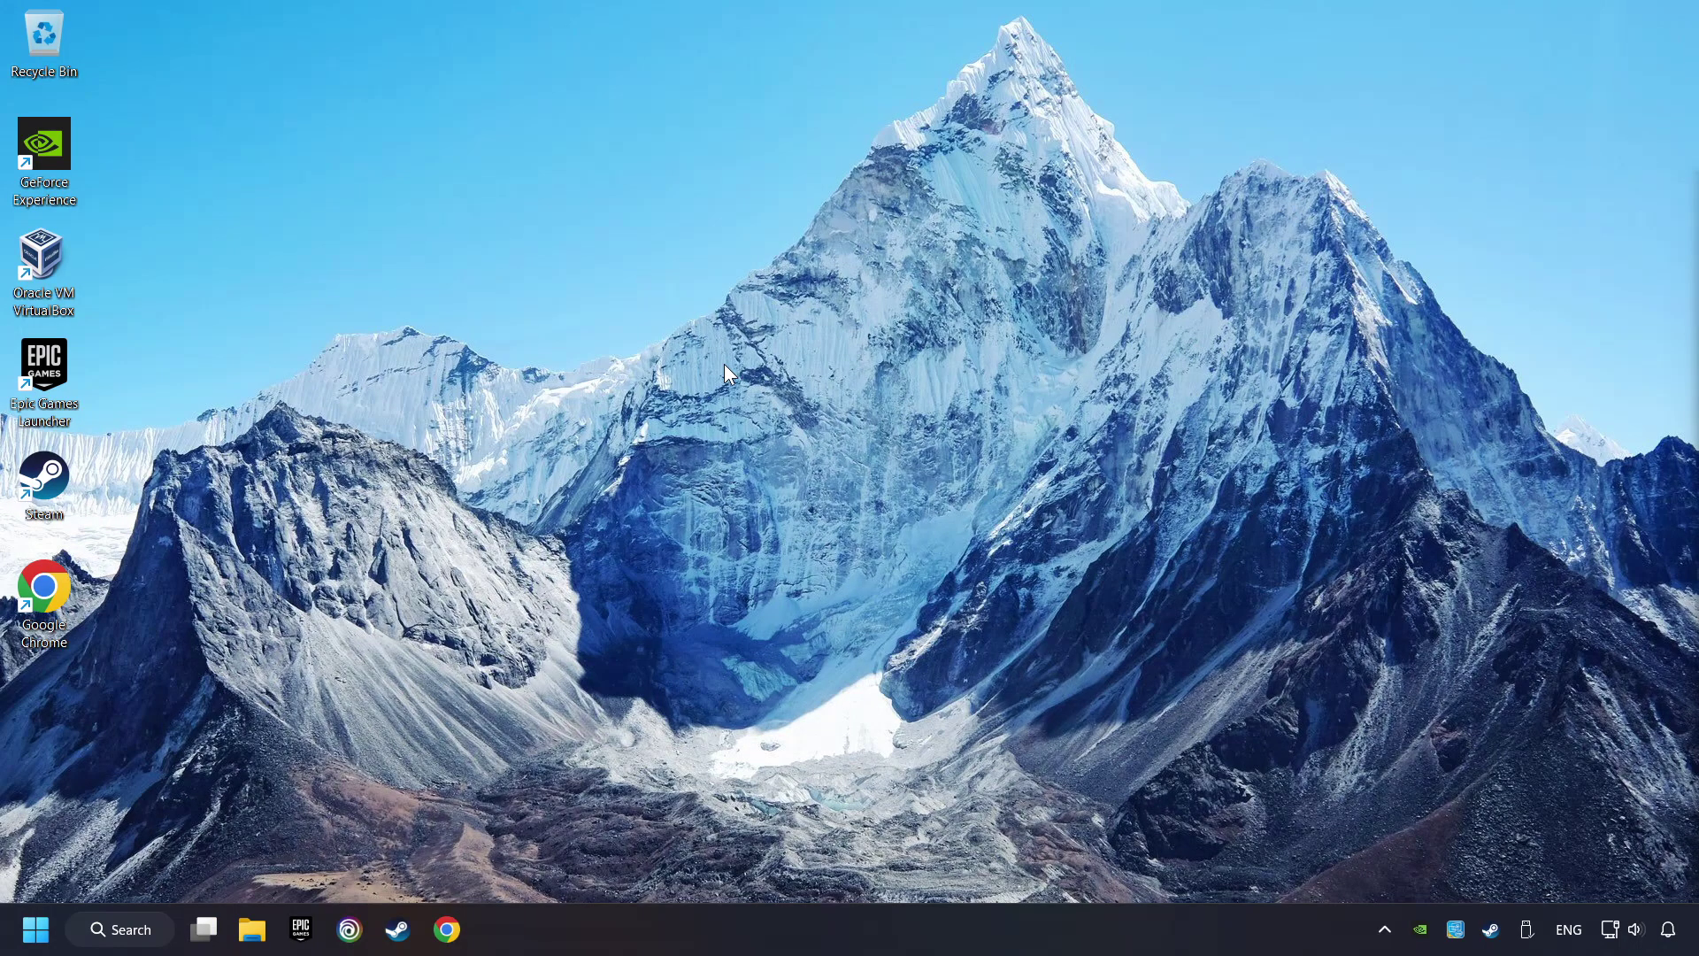
{"action": "left_click", "coordinate": [128, 929]}
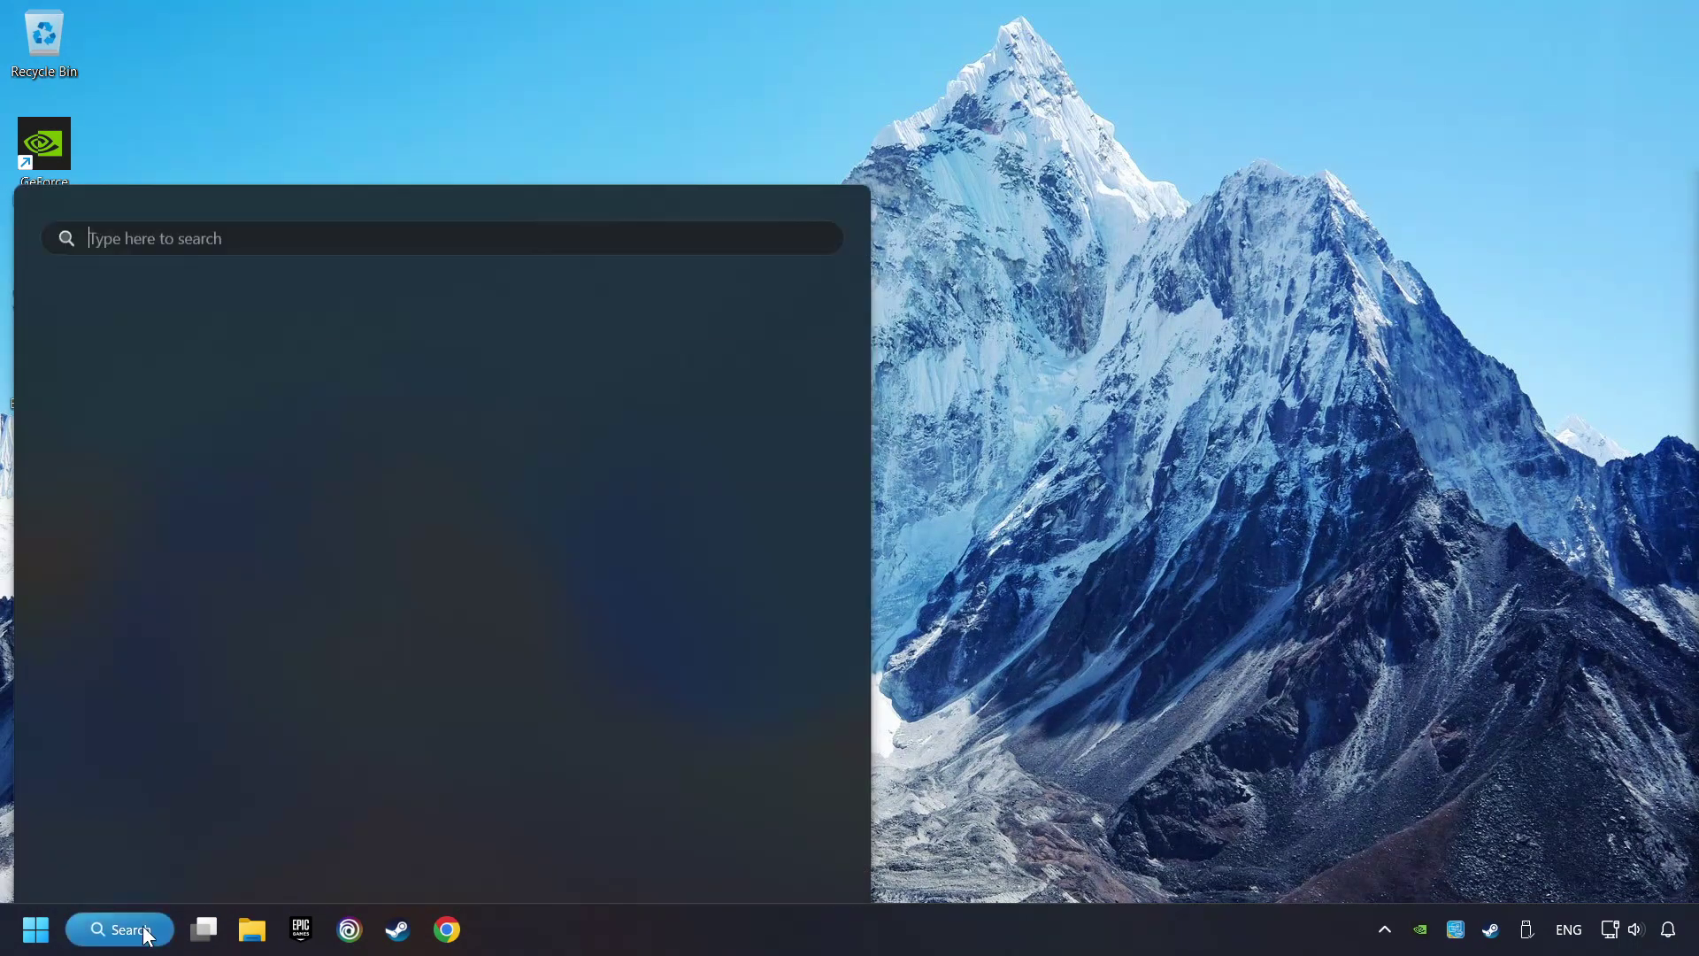
{"action": "type", "text": "firewall"}
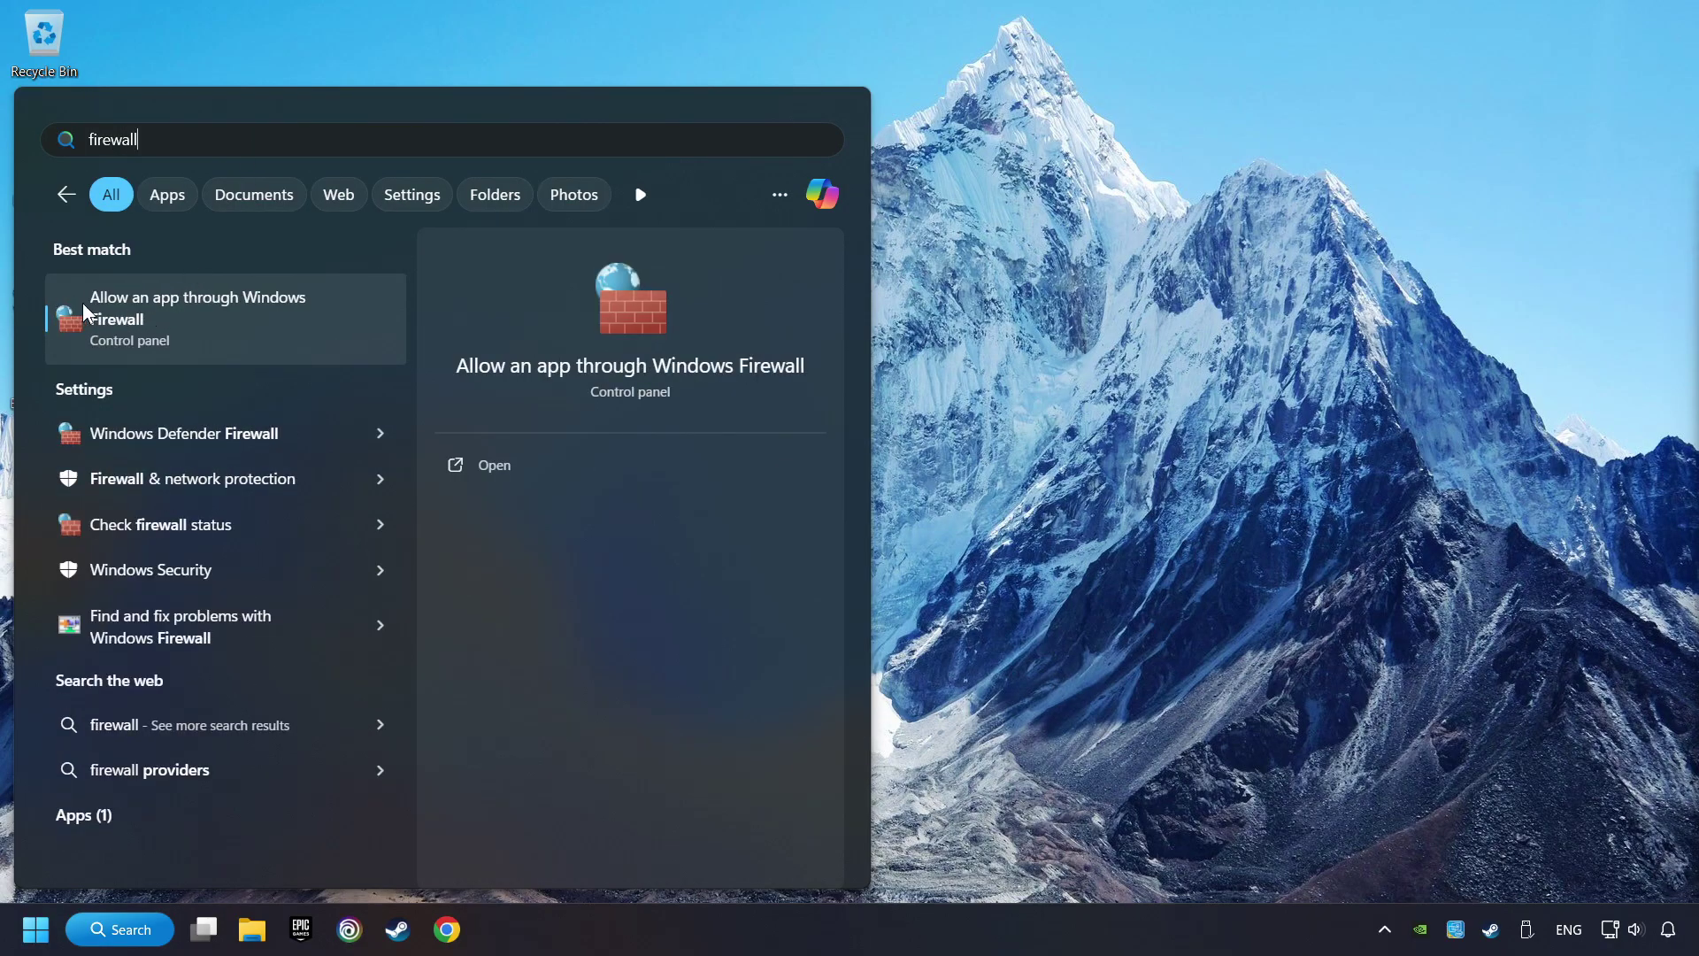
{"action": "left_click", "coordinate": [346, 309]}
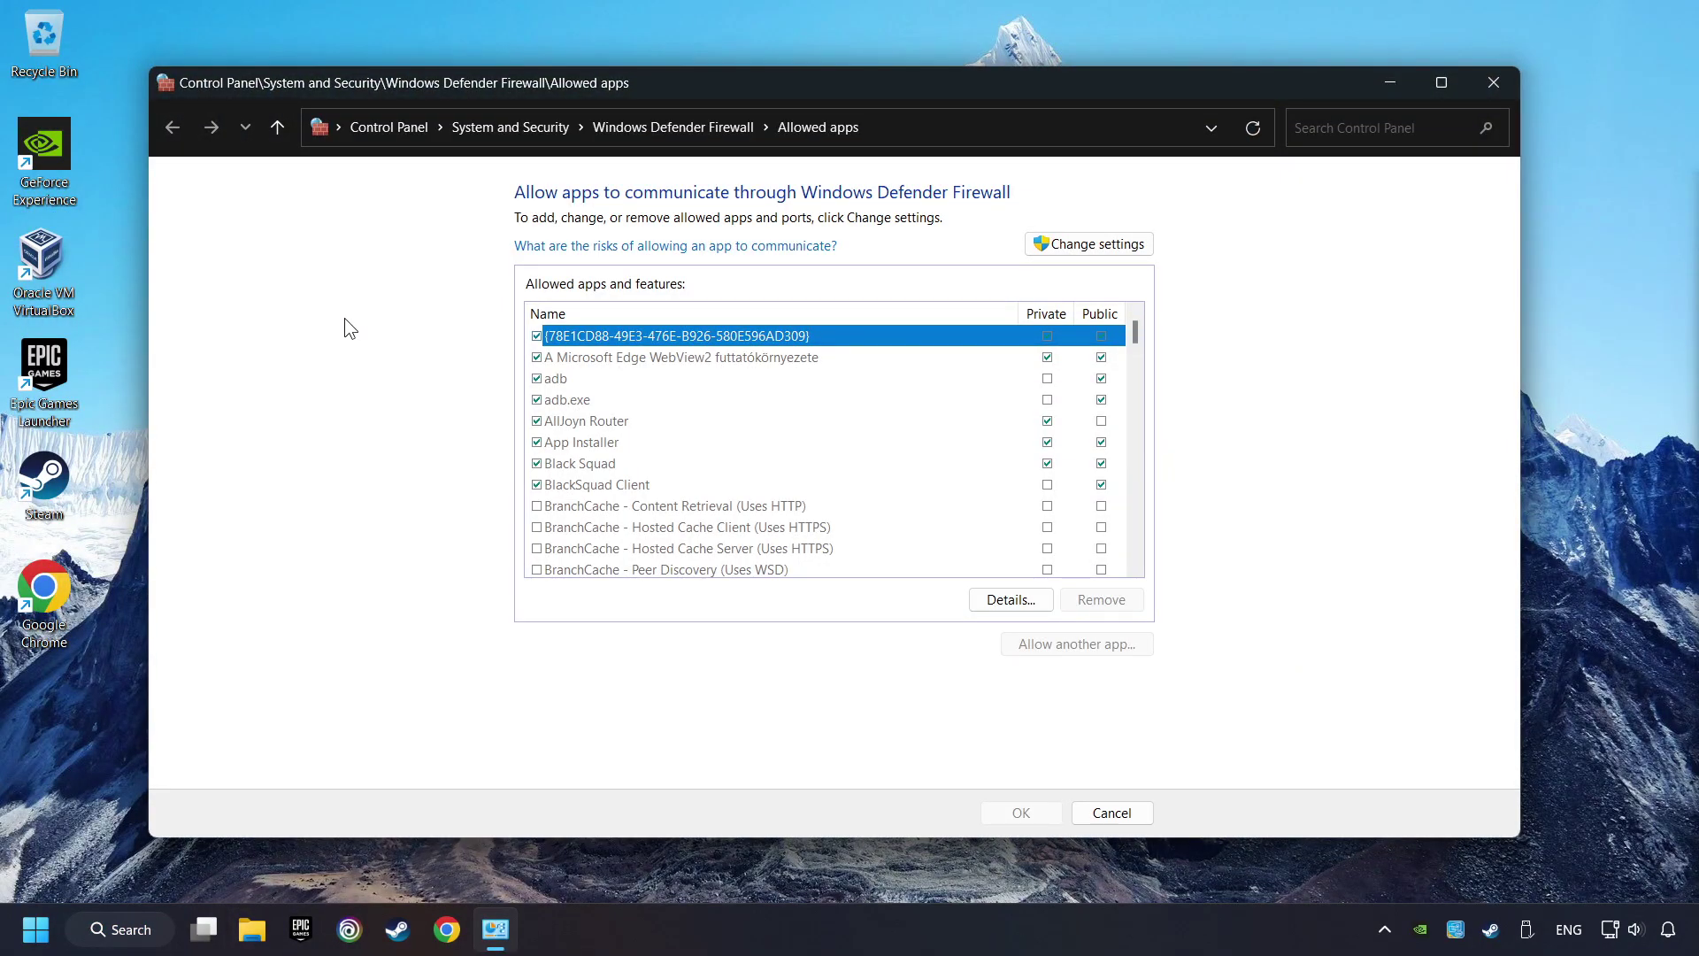
{"action": "left_click", "coordinate": [1106, 242]}
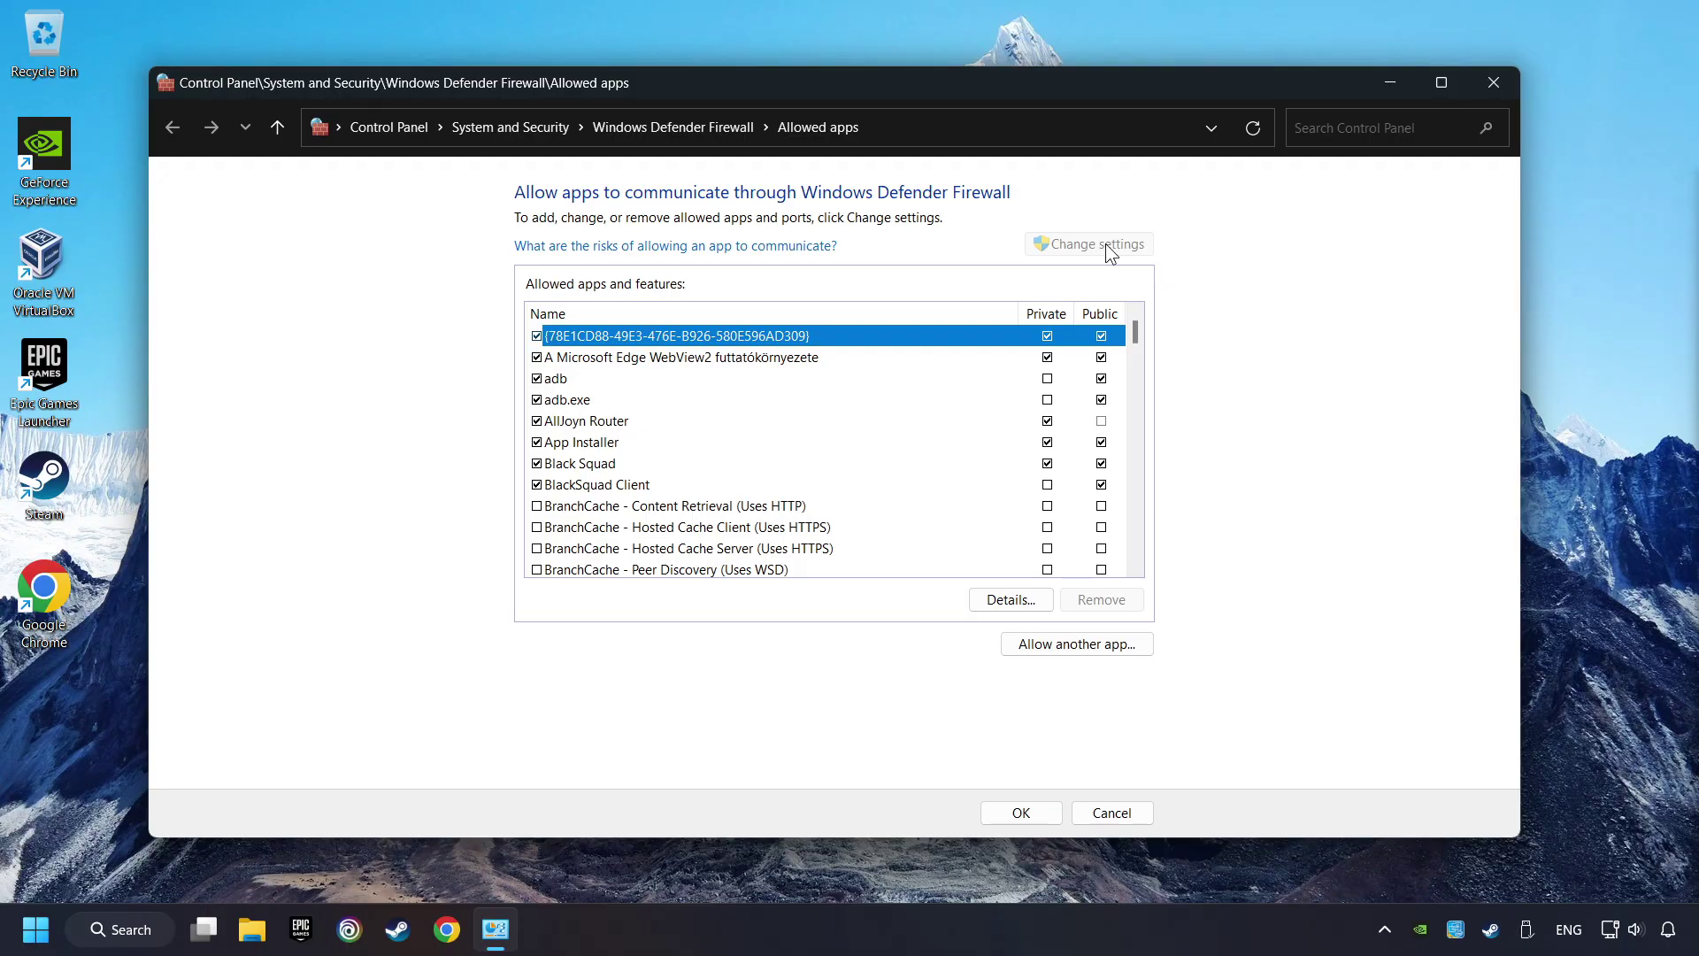
{"action": "mouse_move", "coordinate": [1133, 332]}
{"action": "left_mouse_down"}
{"action": "mouse_move", "coordinate": [1128, 456]}
{"action": "mouse_move", "coordinate": [1136, 326]}
{"action": "left_mouse_up"}
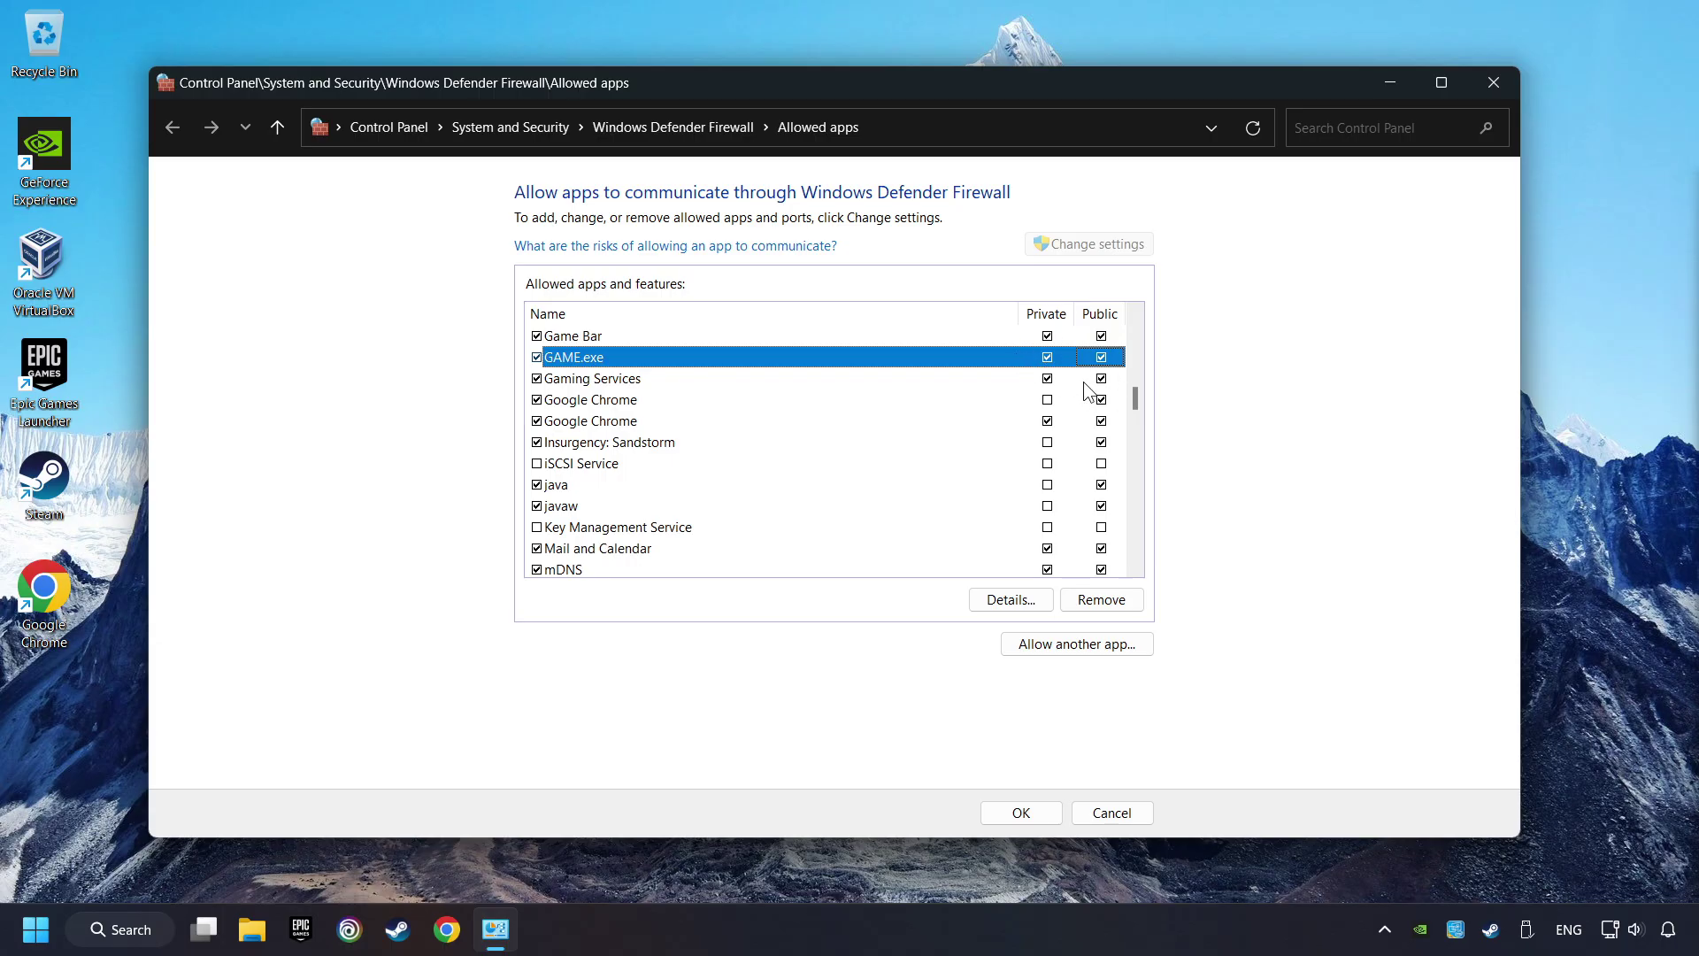
{"action": "left_click", "coordinate": [1020, 812]}
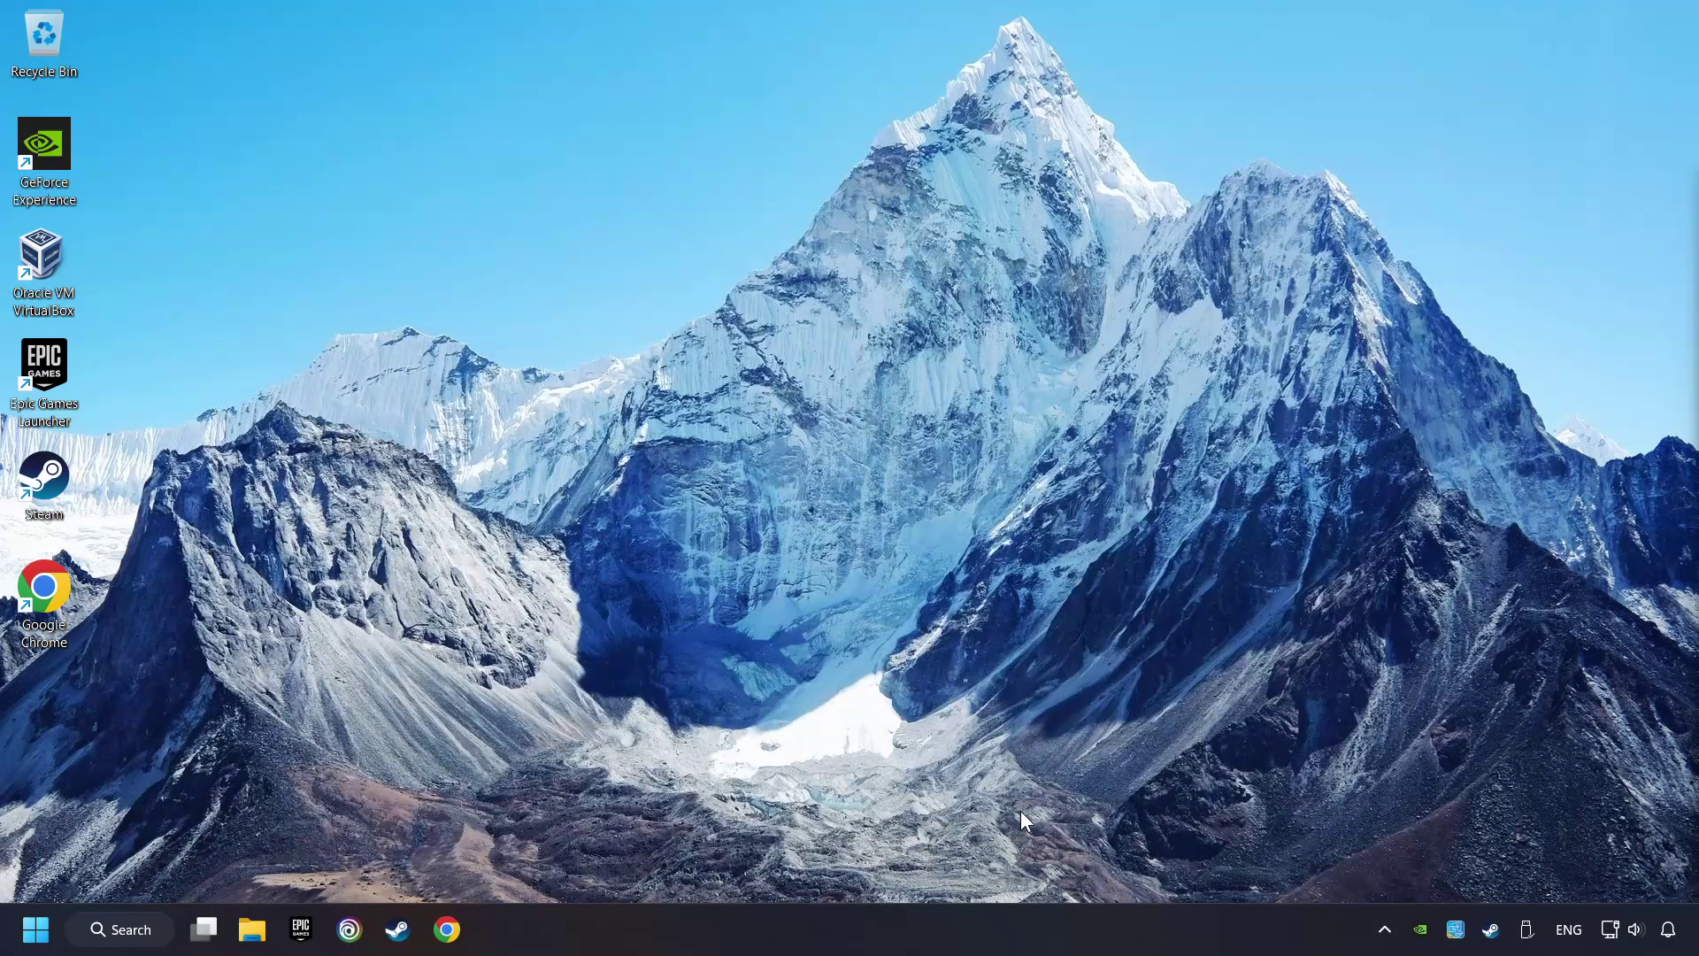
- Run sfc /scannow in a Command Prompt opened as administrator
{"action": "left_click", "coordinate": [121, 929]}
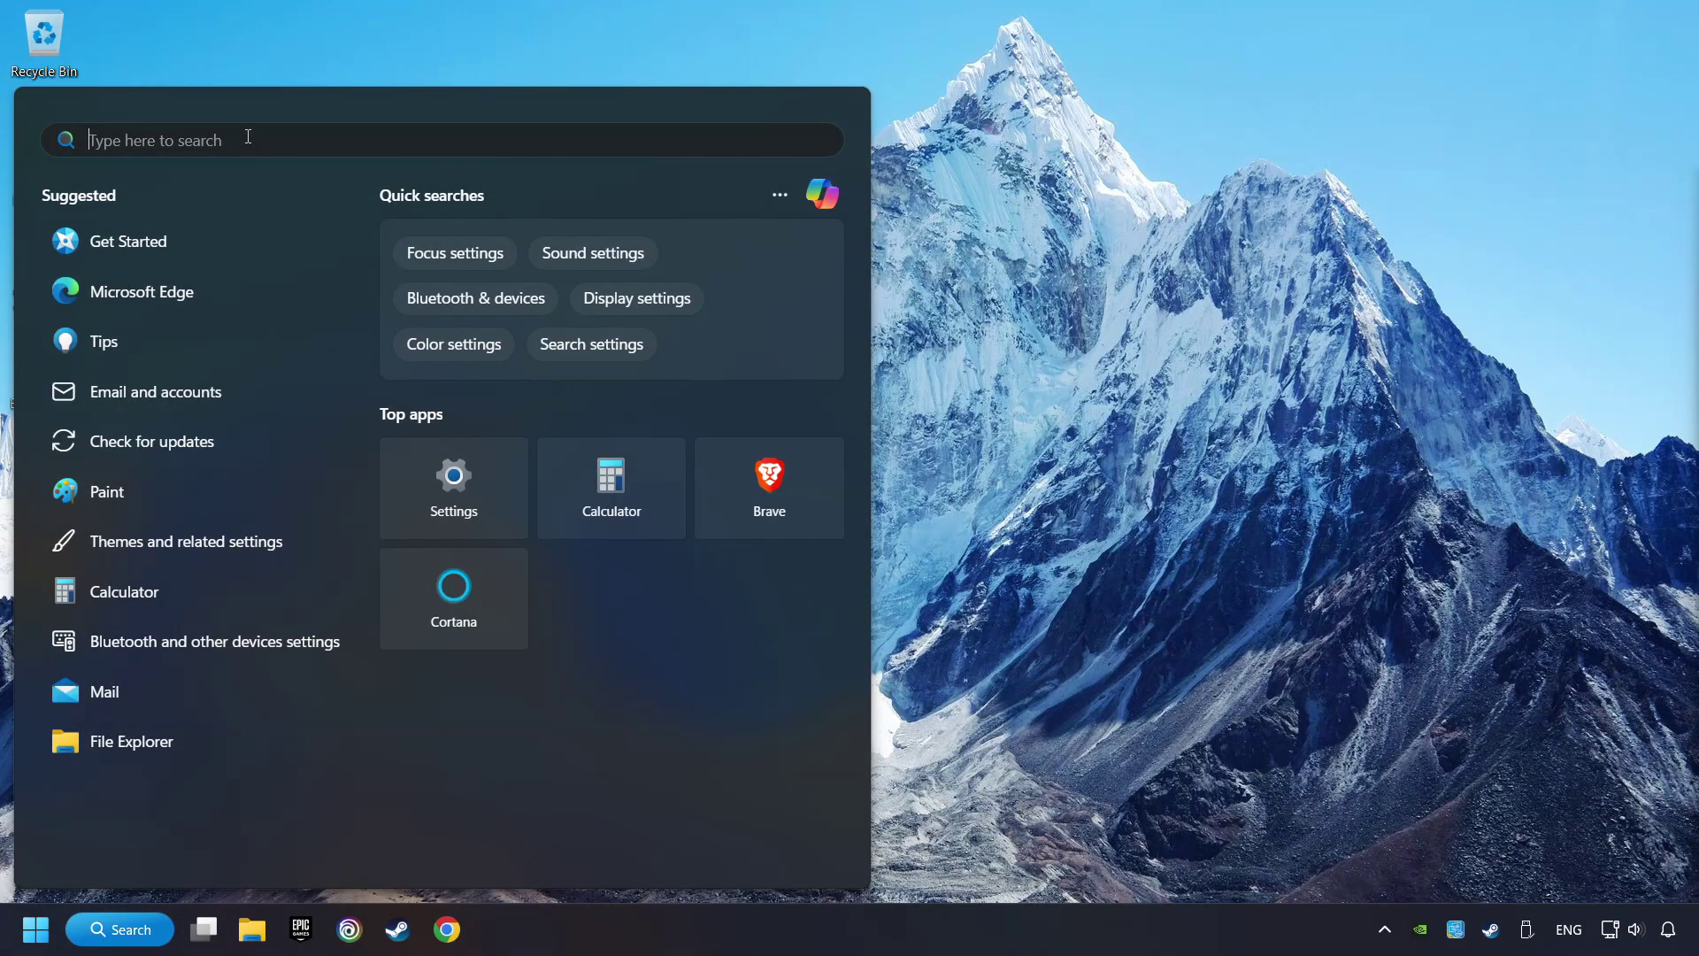
{"action": "type", "text": "cmd"}
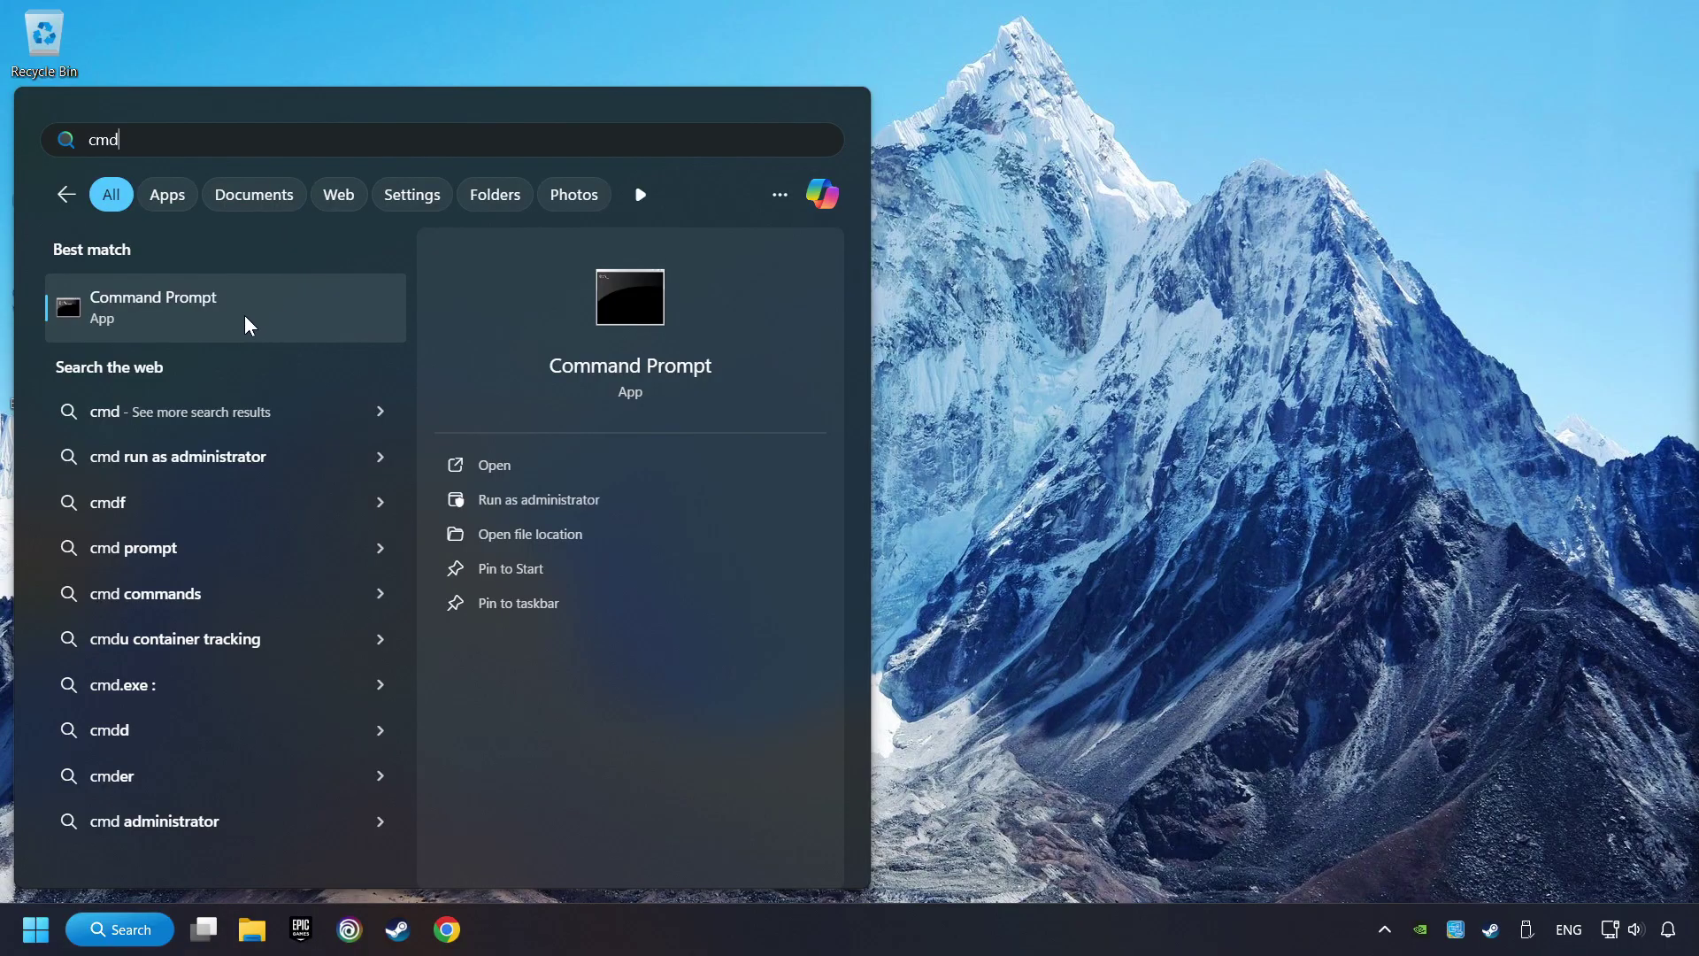
{"action": "right_click", "coordinate": [350, 306]}
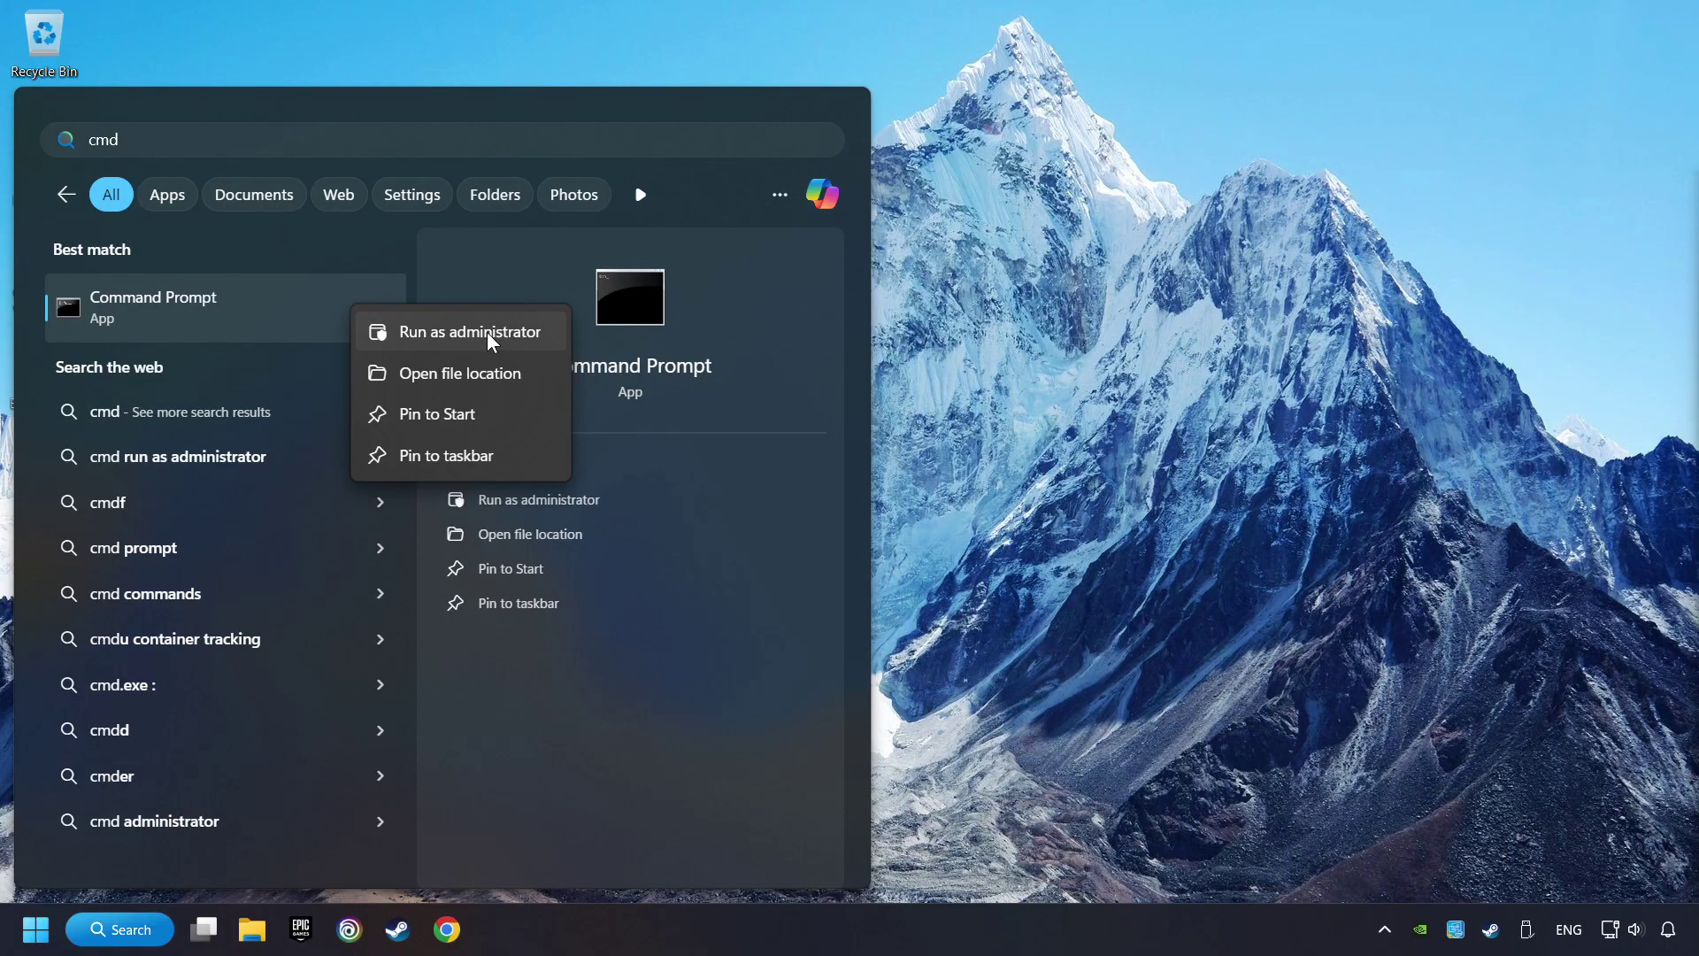
{"action": "left_click", "coordinate": [452, 334]}
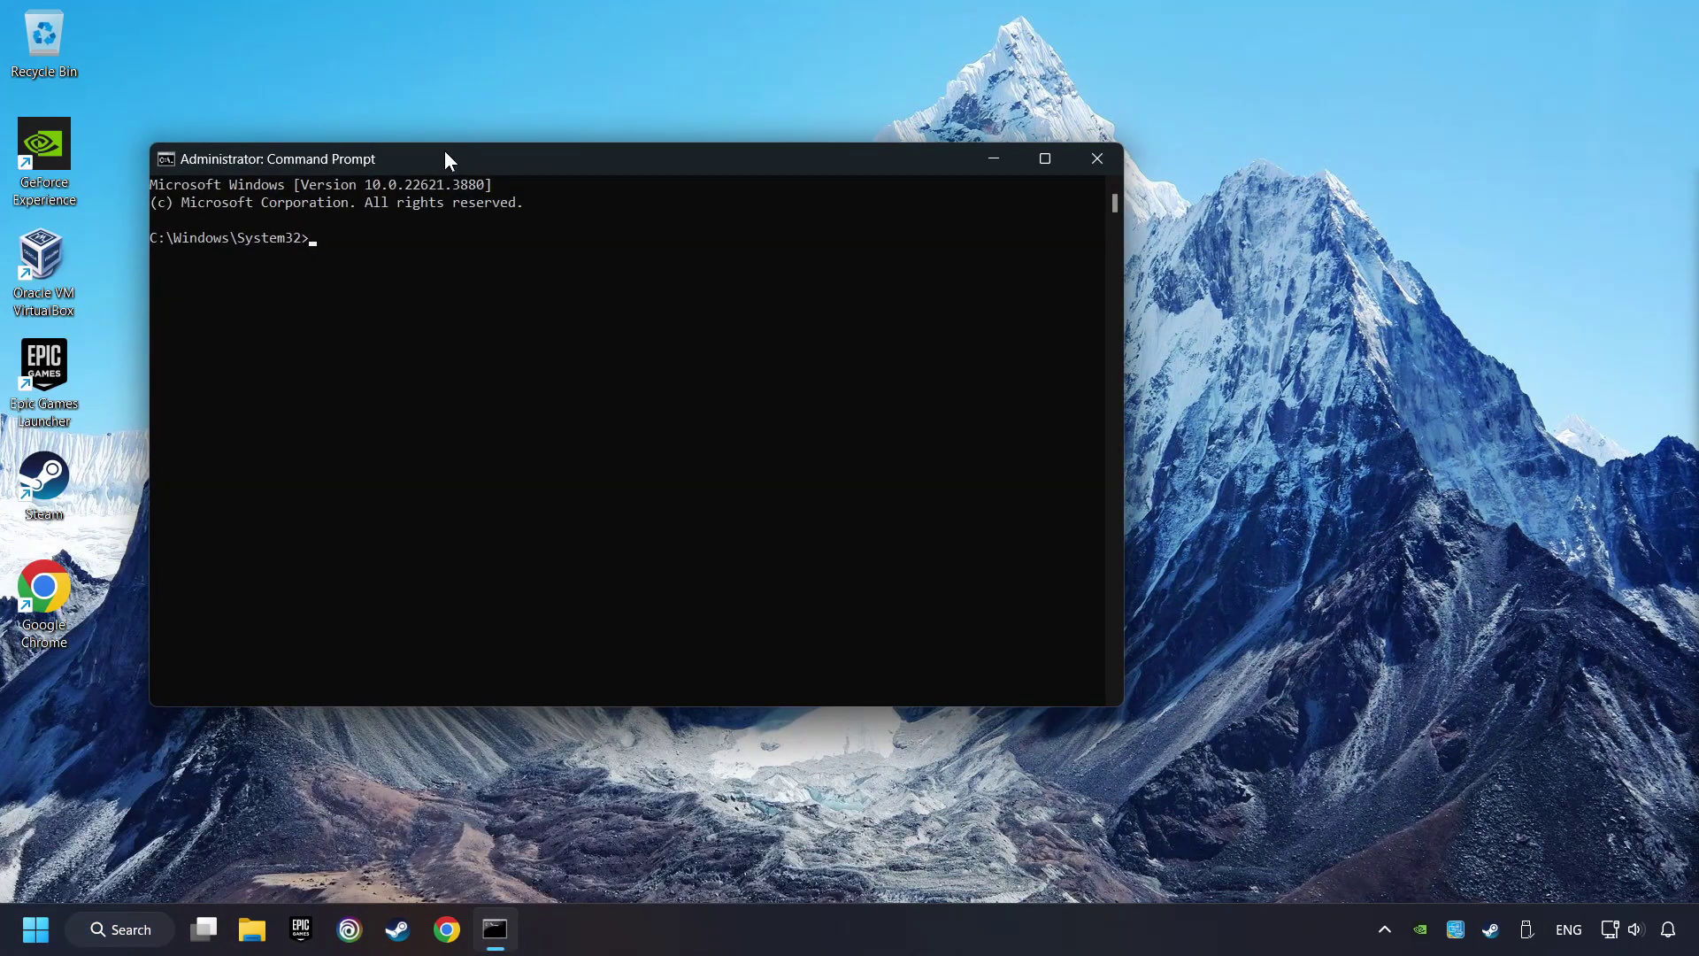
{"action": "left_click_drag", "start_coordinate": [444, 151], "coordinate": [639, 200]}
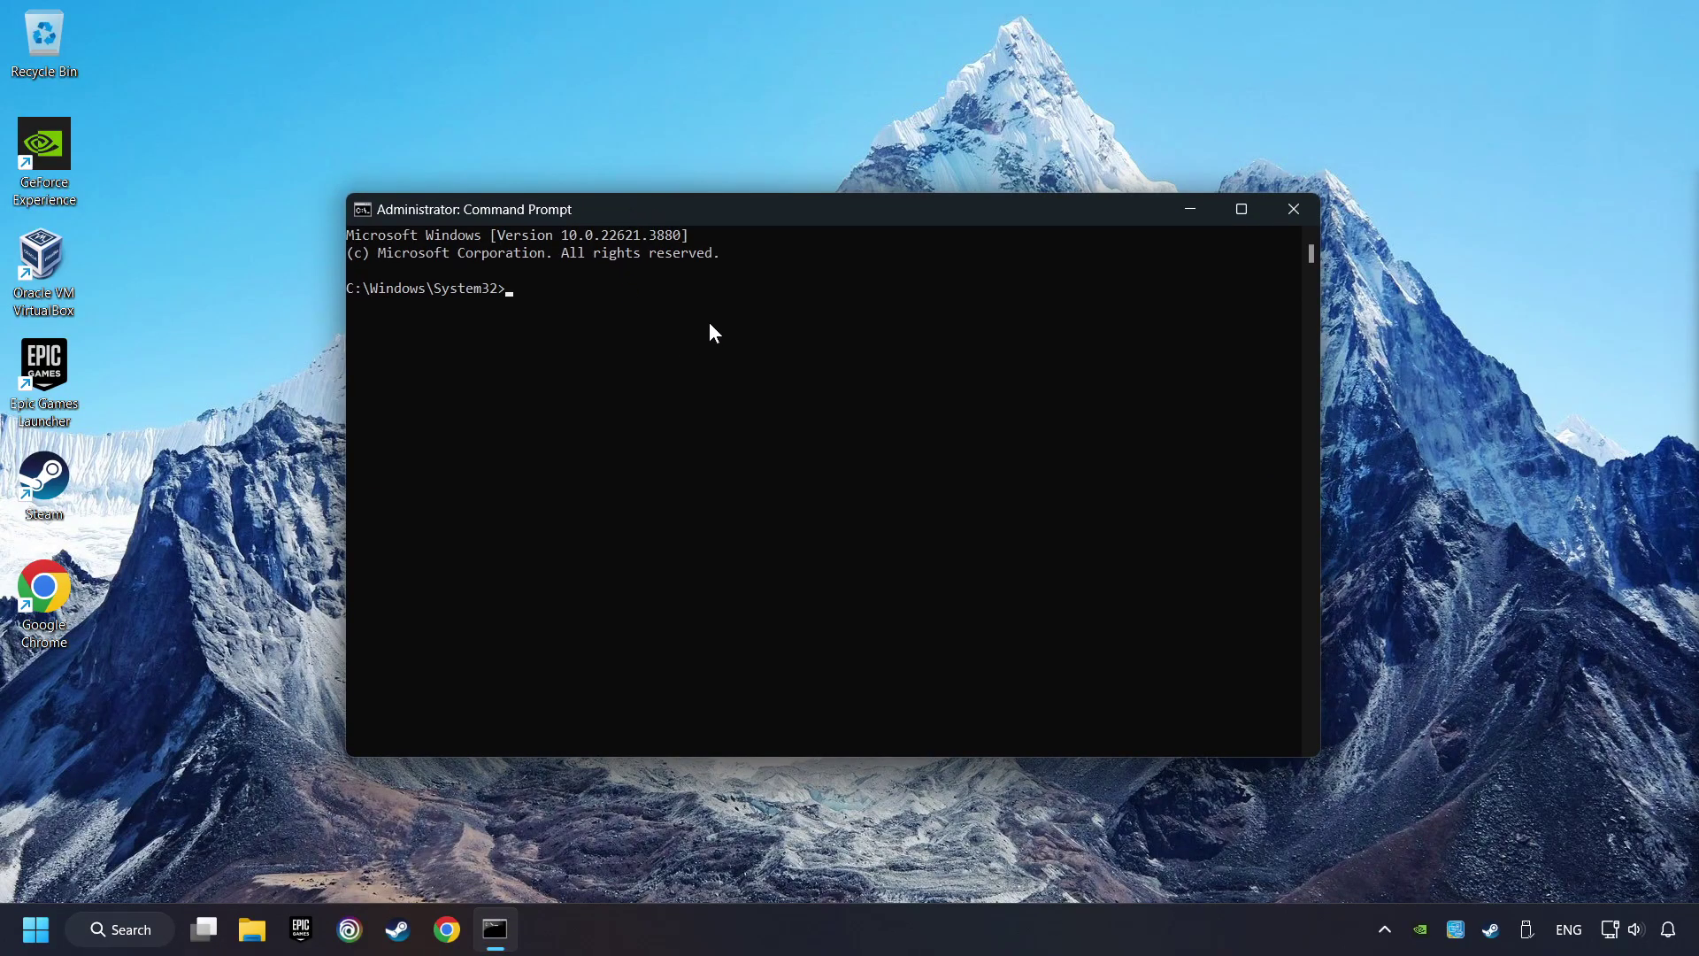
{"action": "type", "text": "sfc /"}
{"action": "type", "text": "scannow"}
{"action": "key", "text": "Return"}
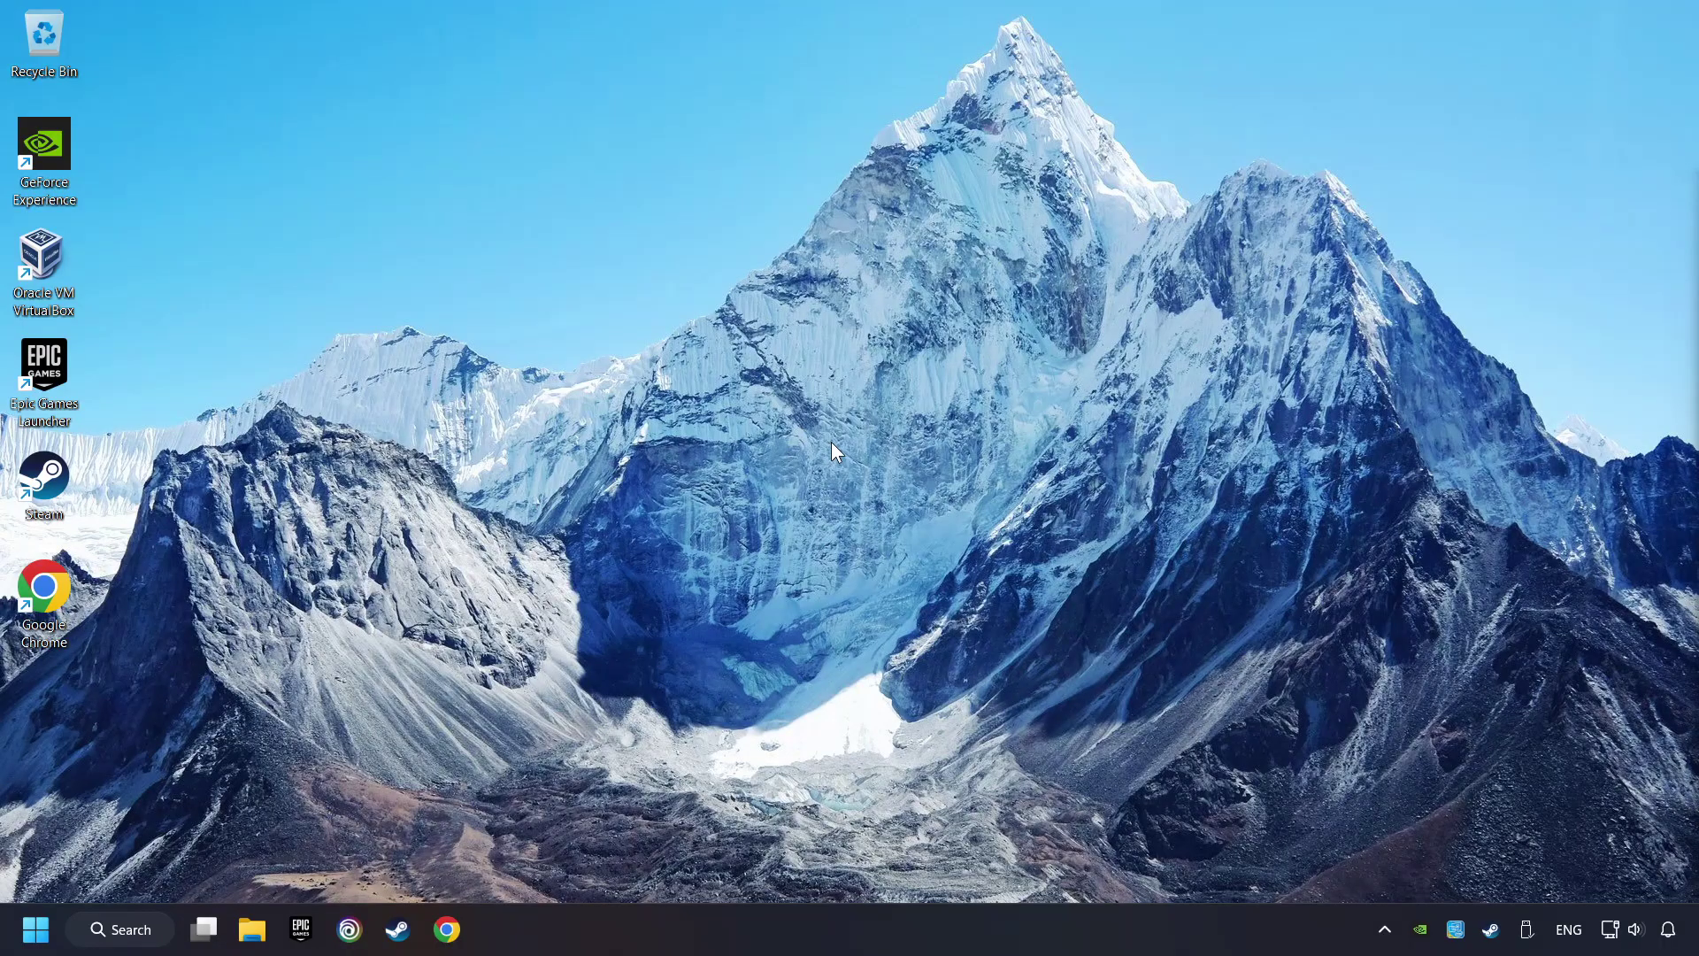
{"action": "left_click", "coordinate": [34, 916]}
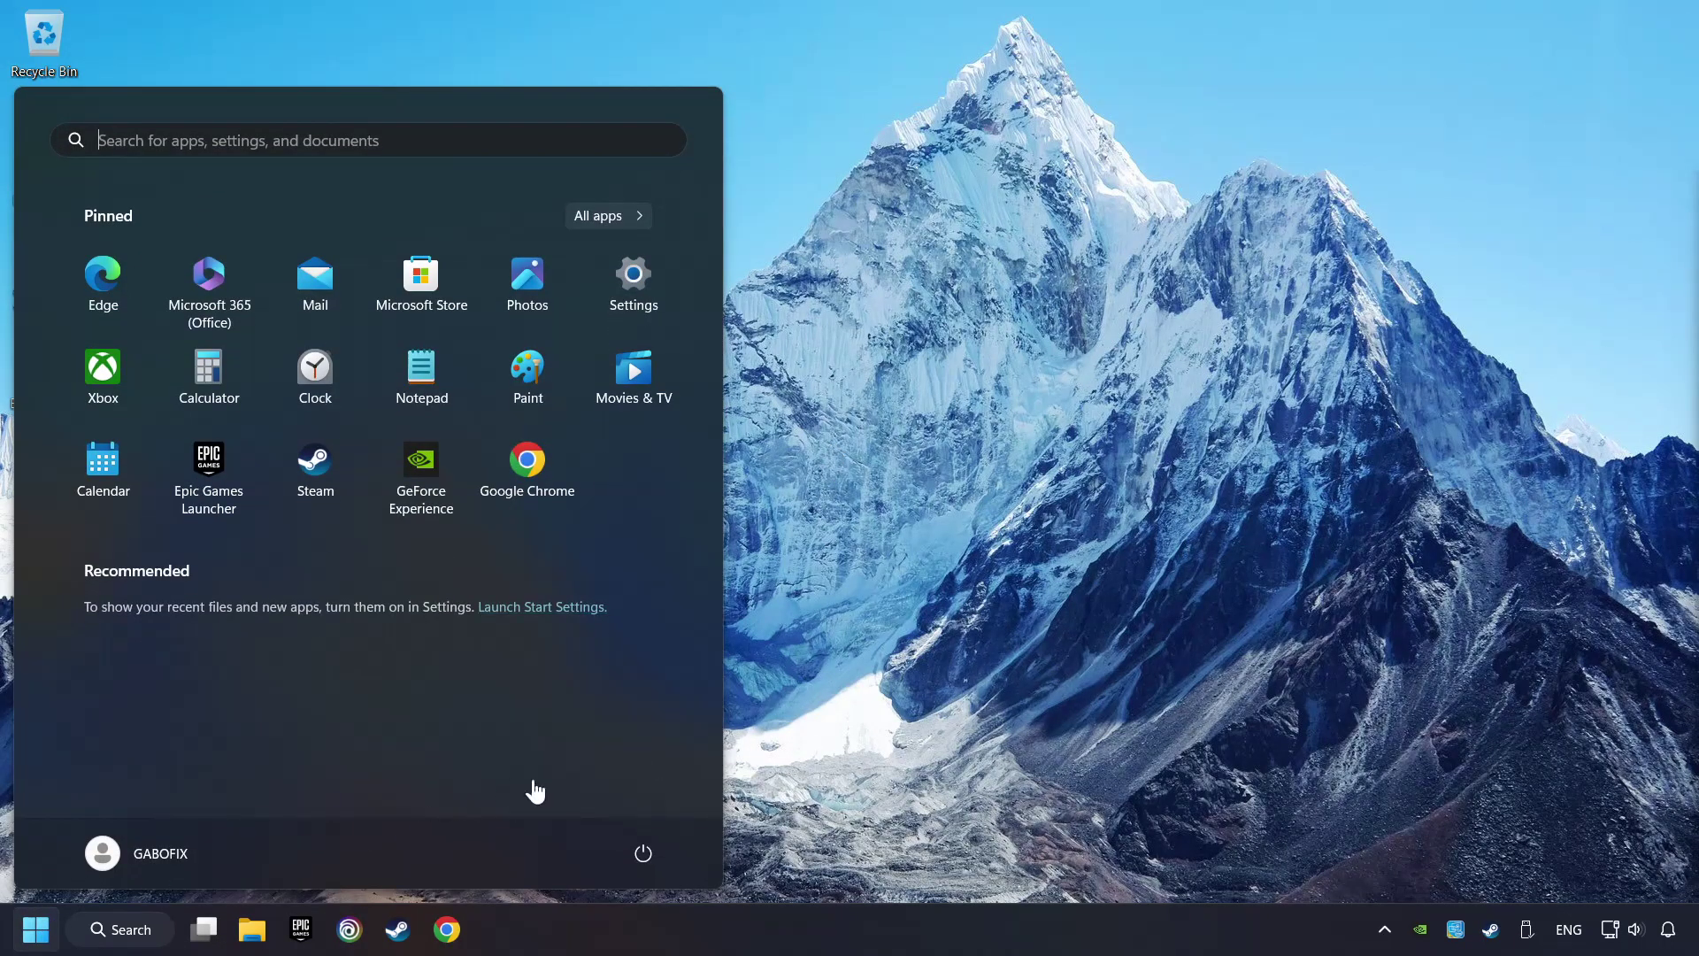